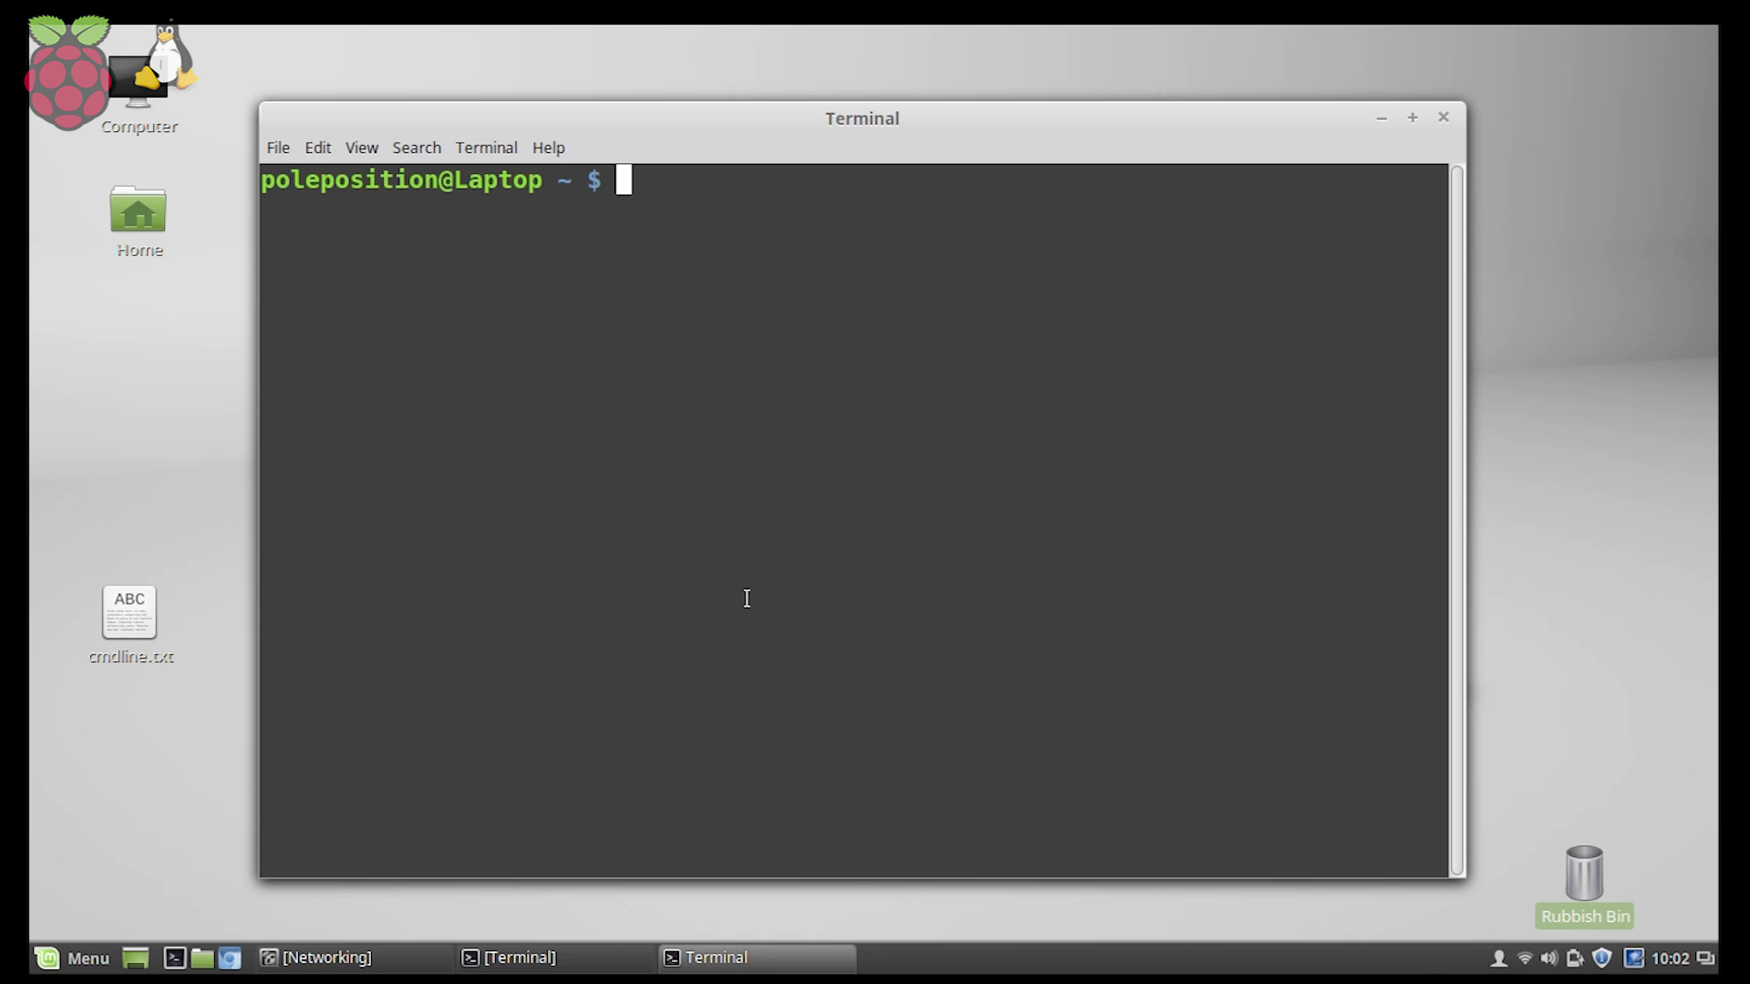
text(ssh)
text(pi@)
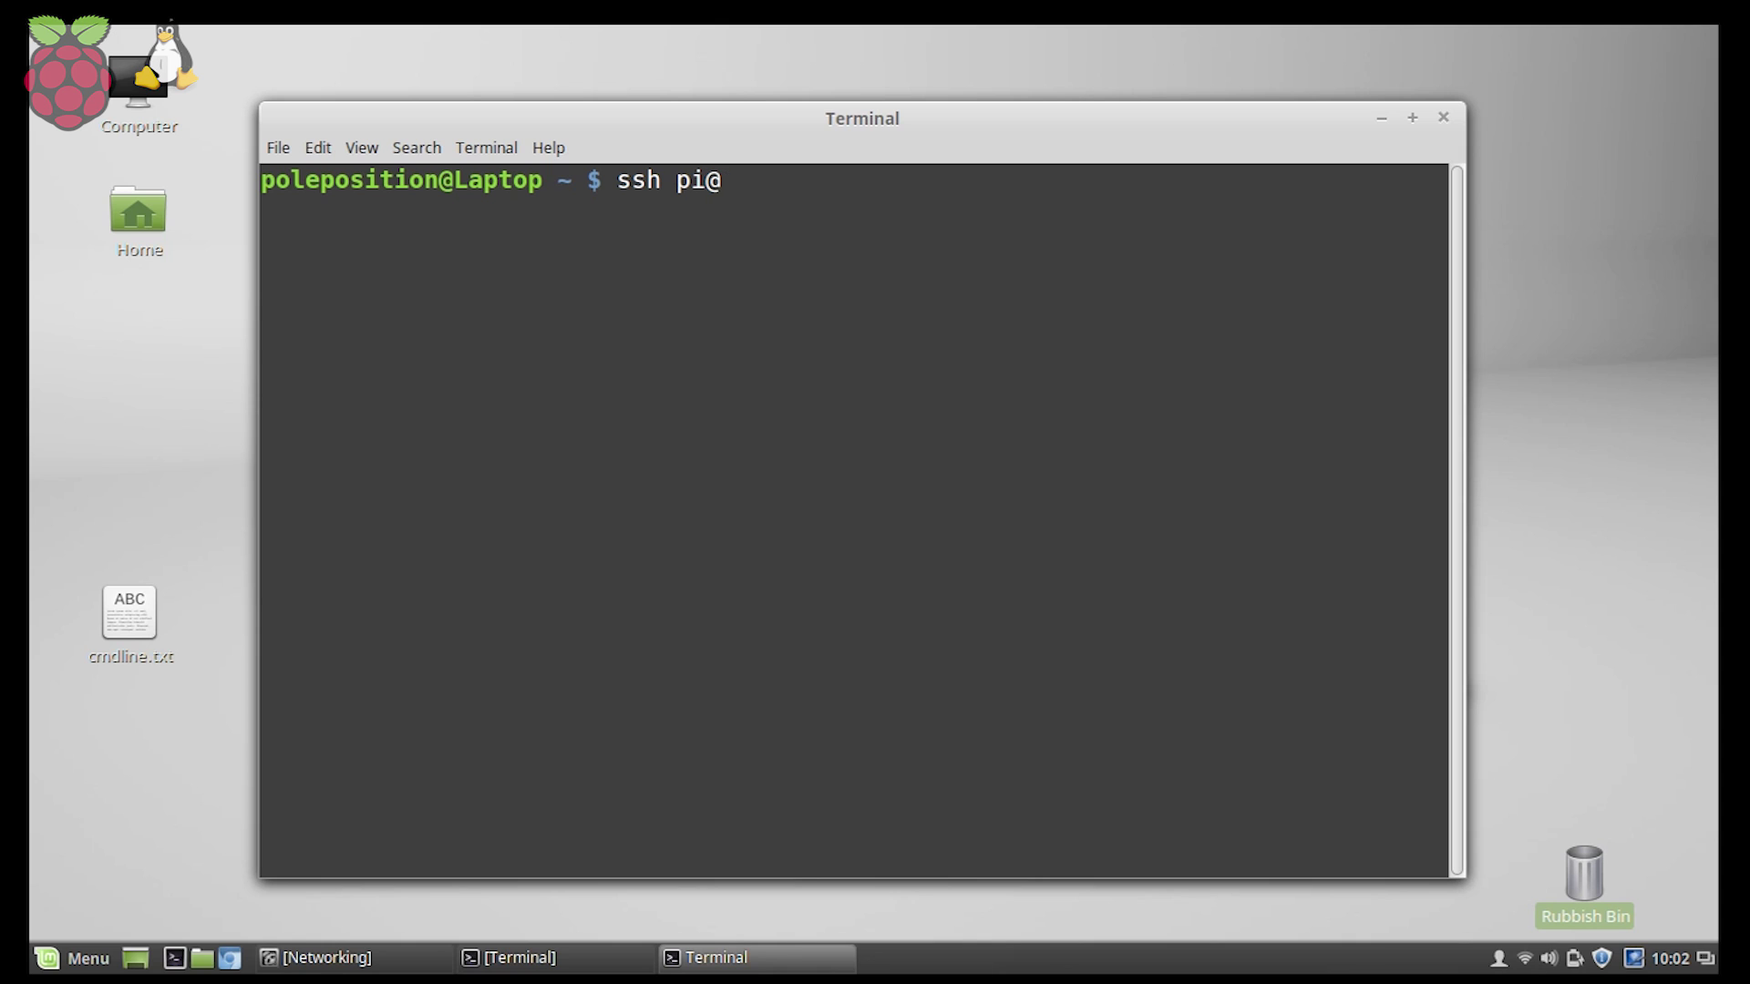
text(192.168.0.11)
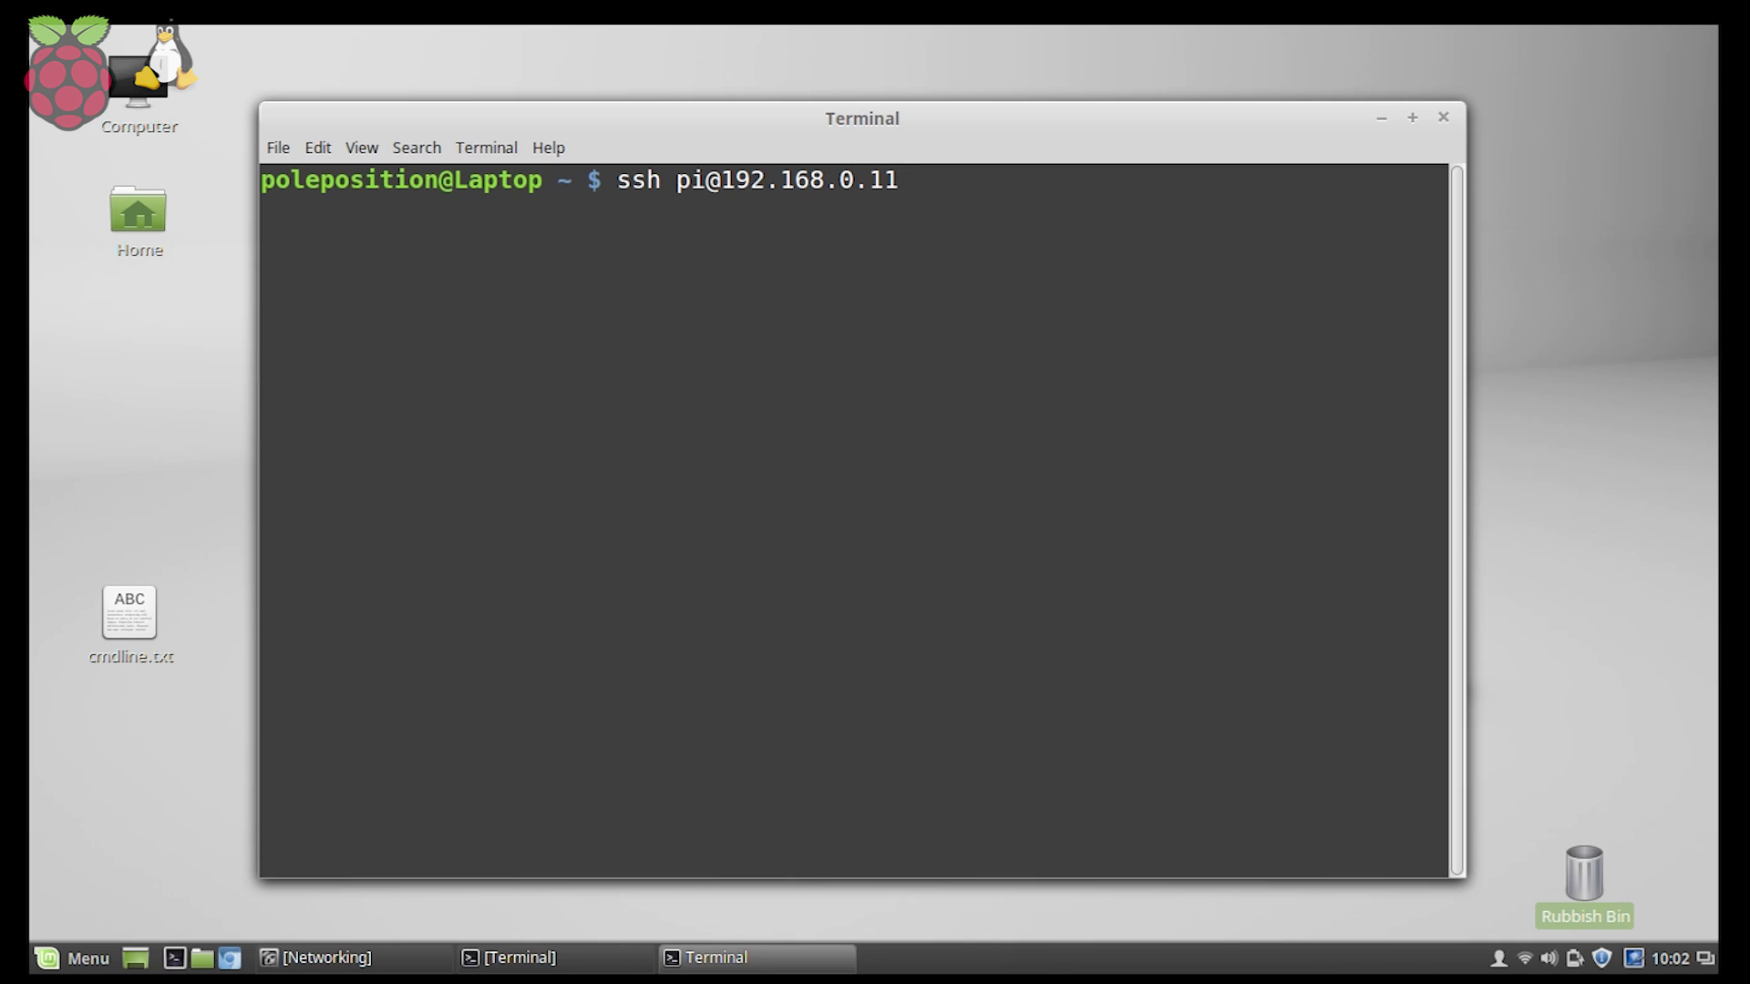
key(Return)
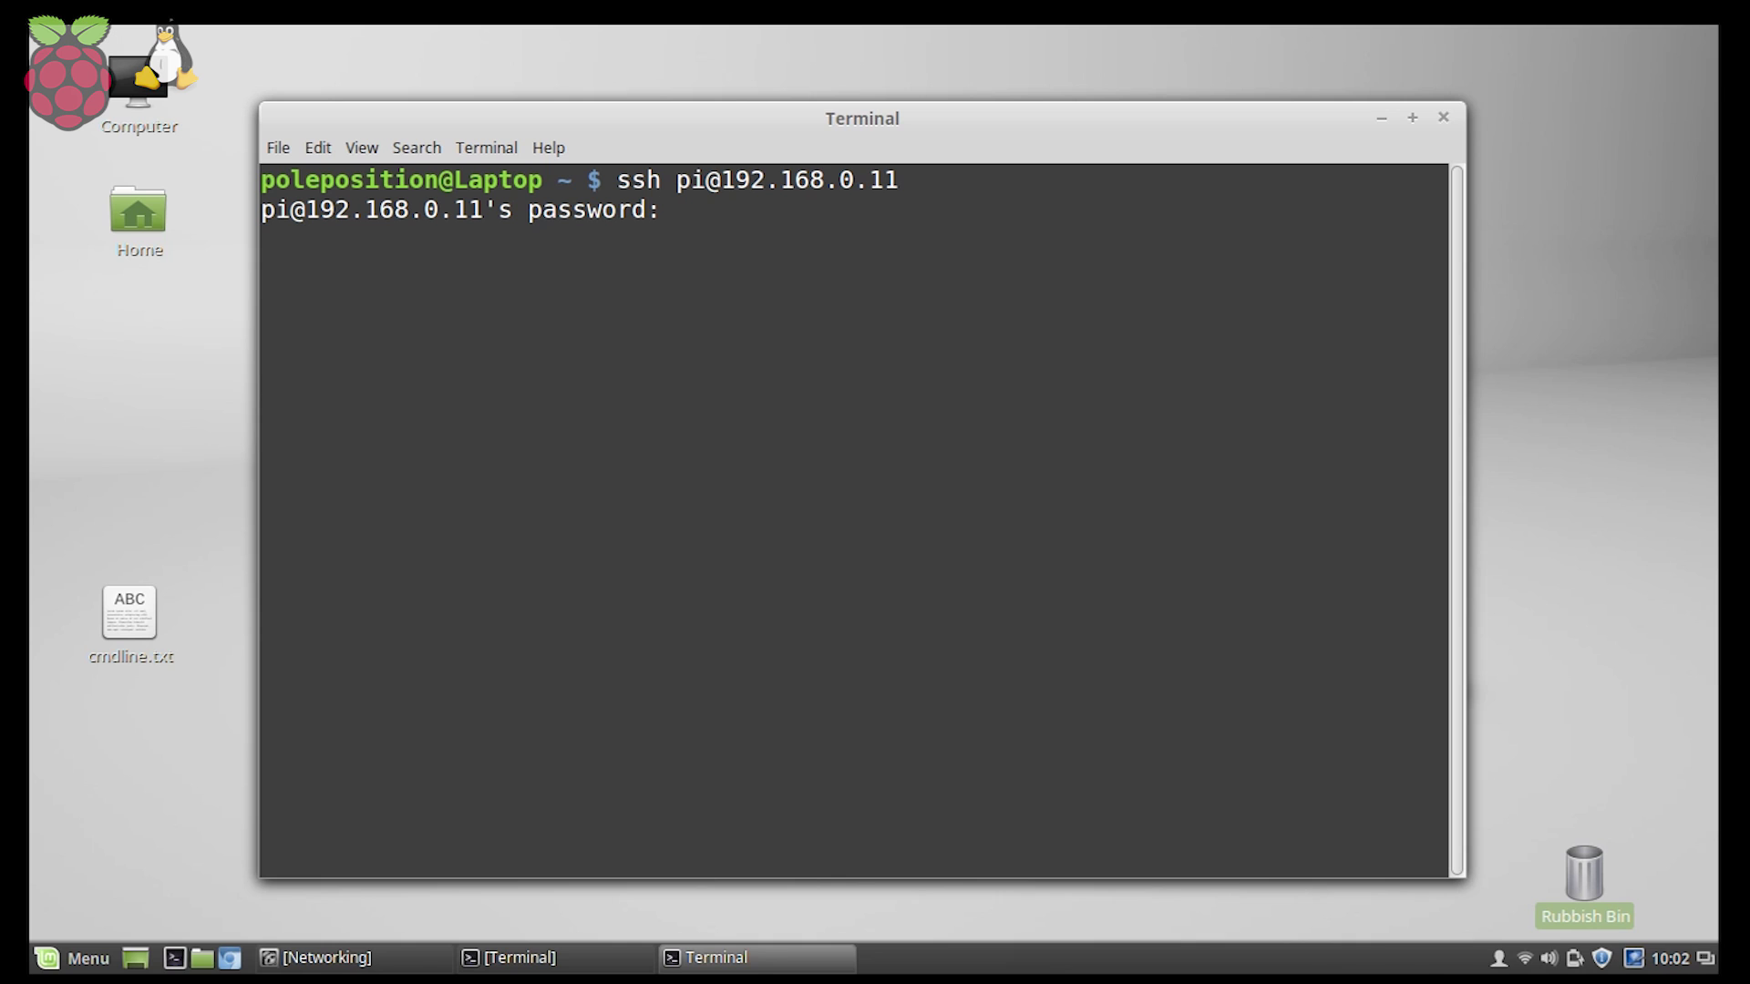
key(Return)
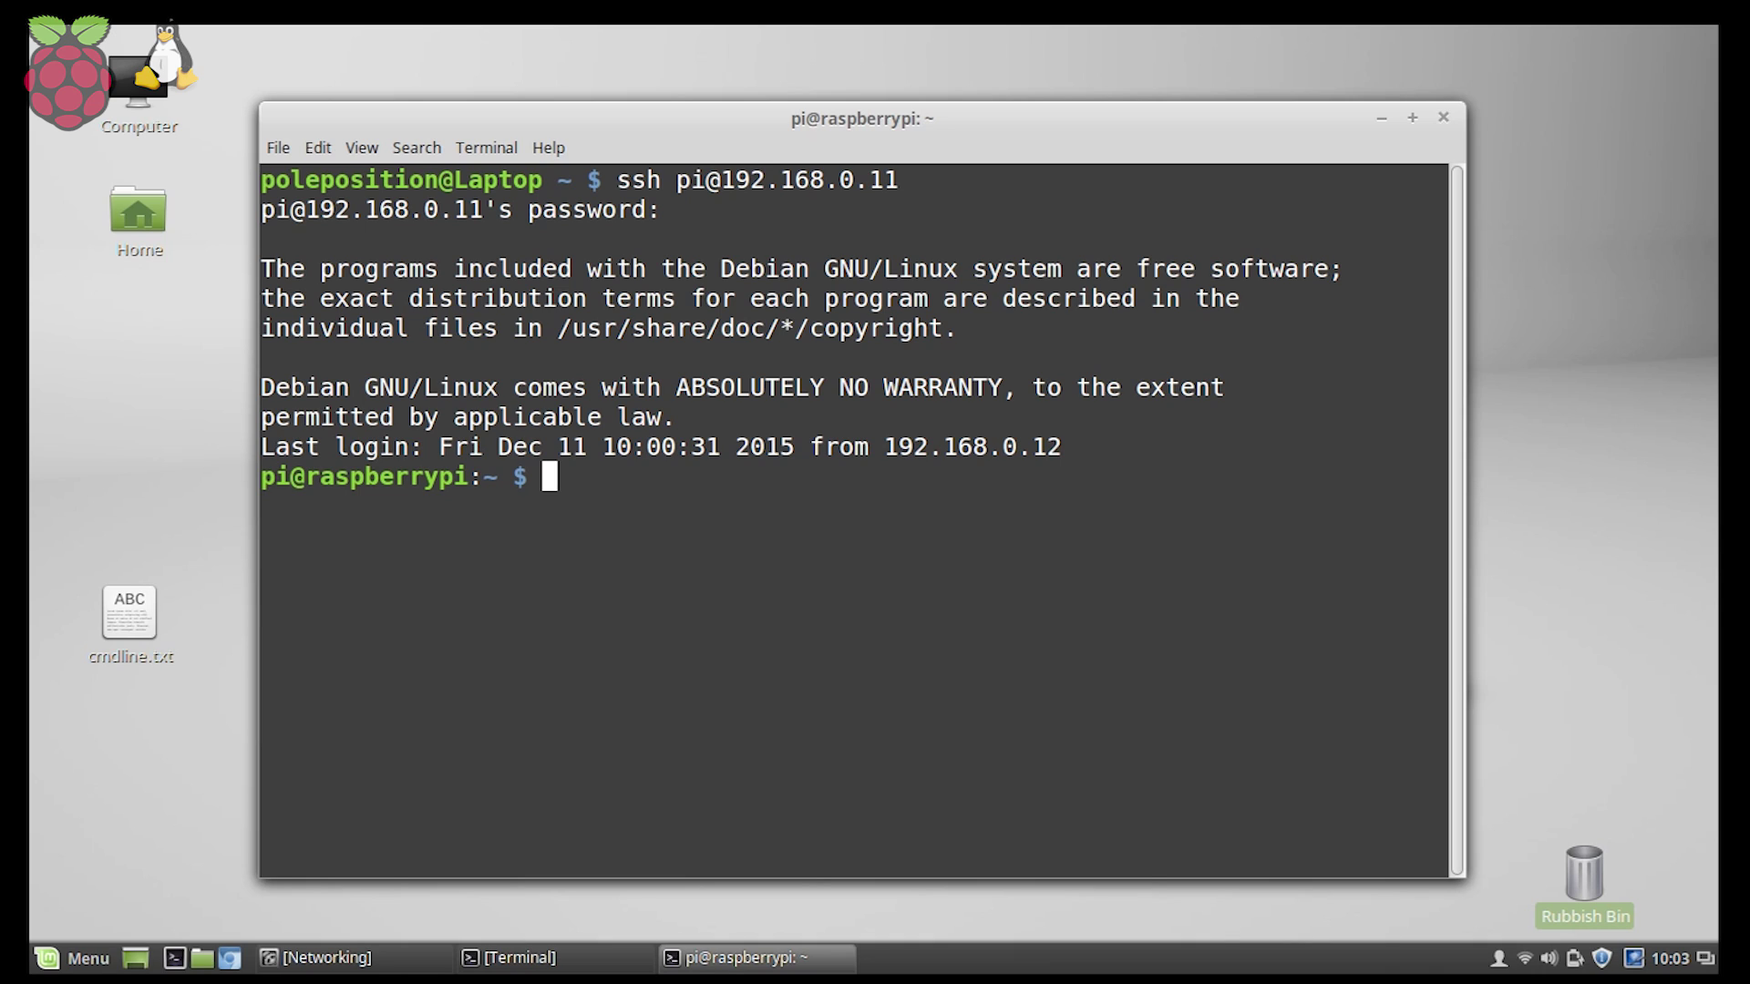
Run sudo apt-get install tightvncserver on the Raspberry Pi.
text(sudo )
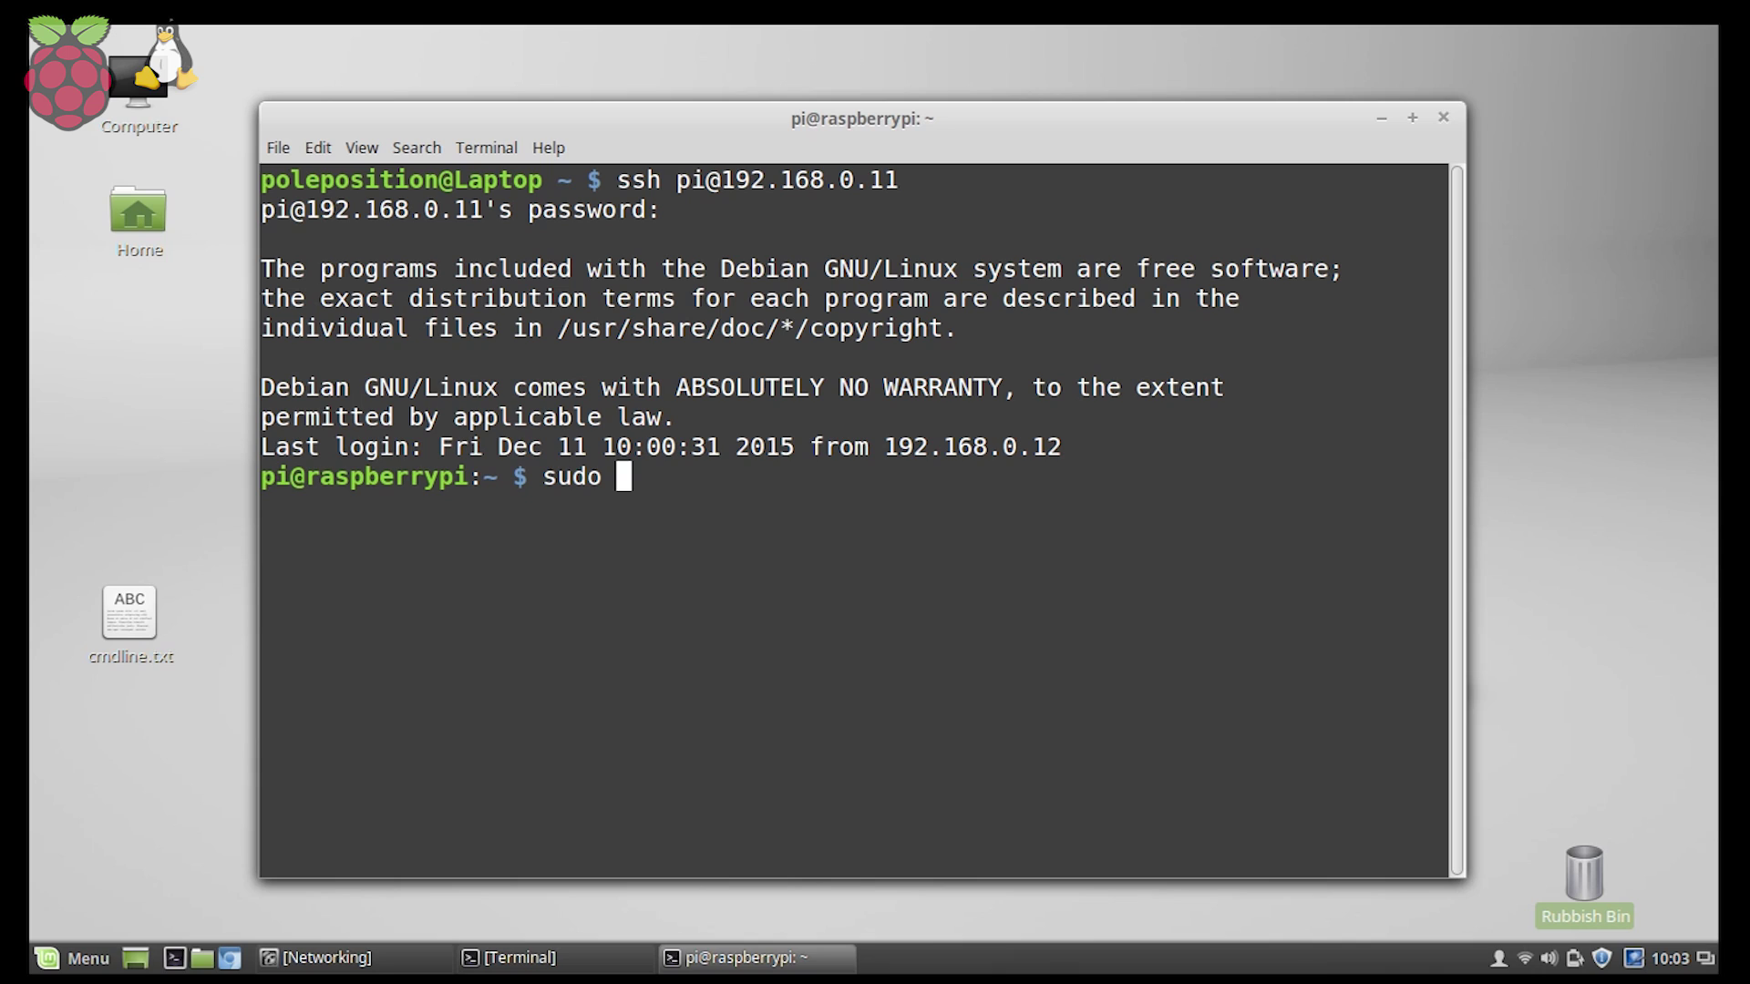
text(apt-)
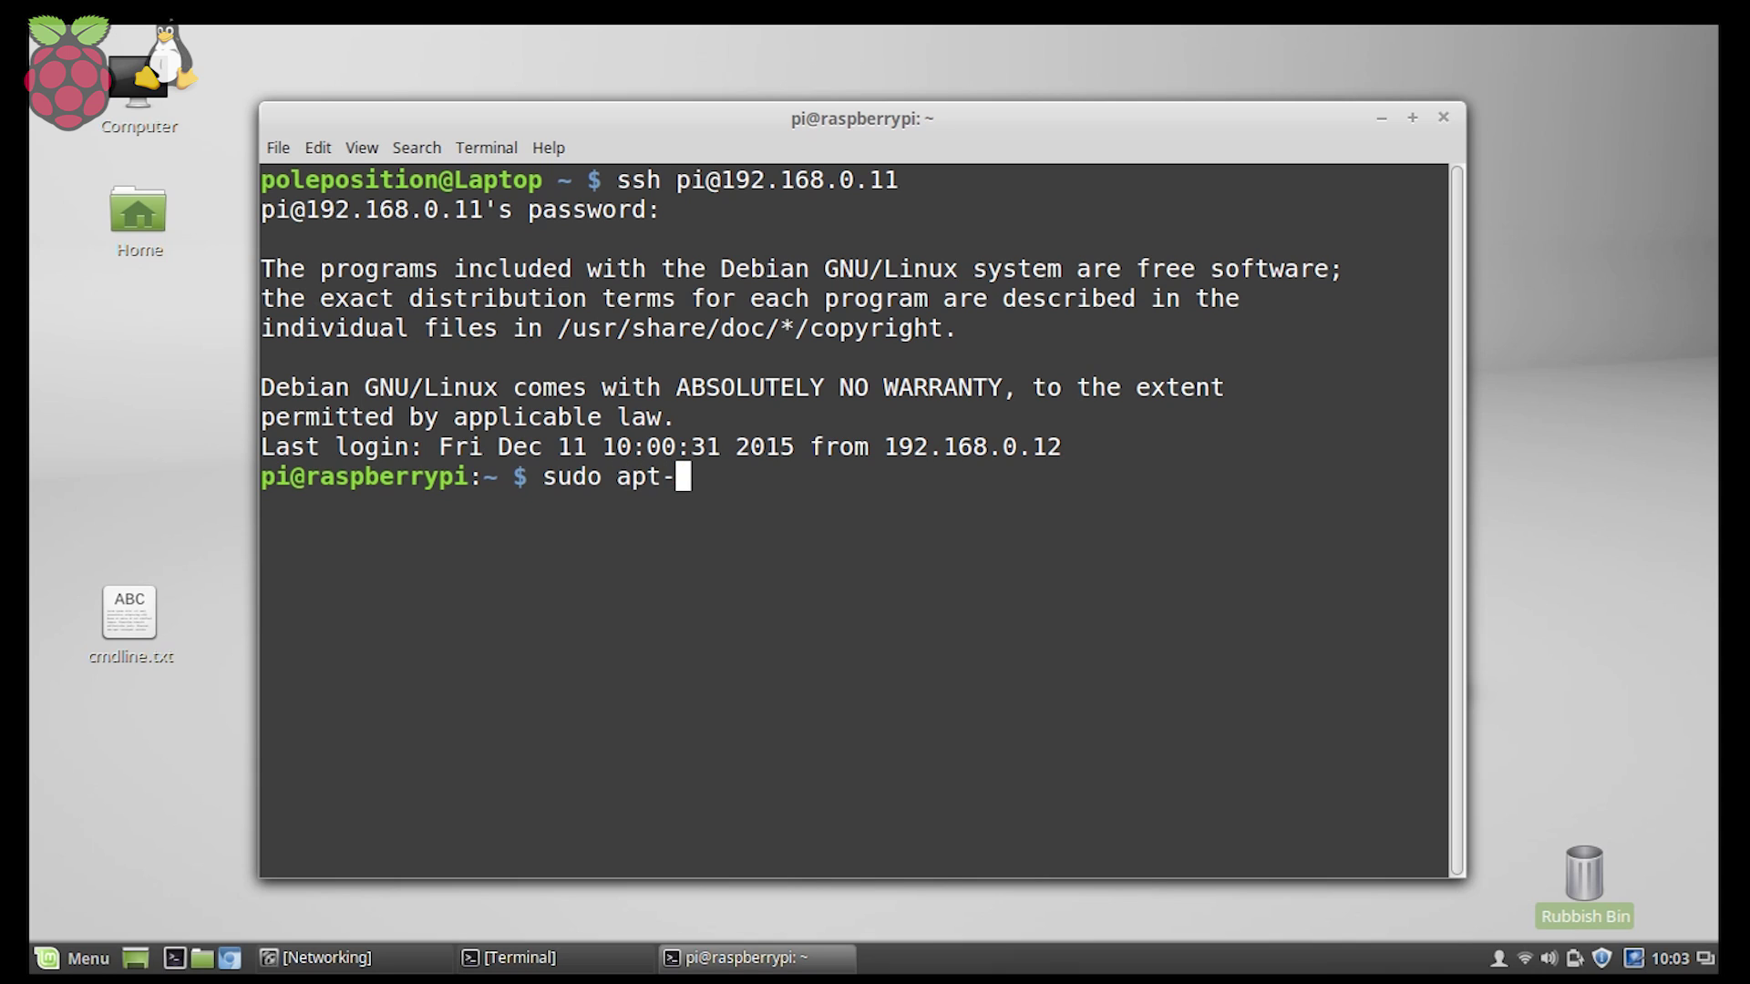
text(get install)
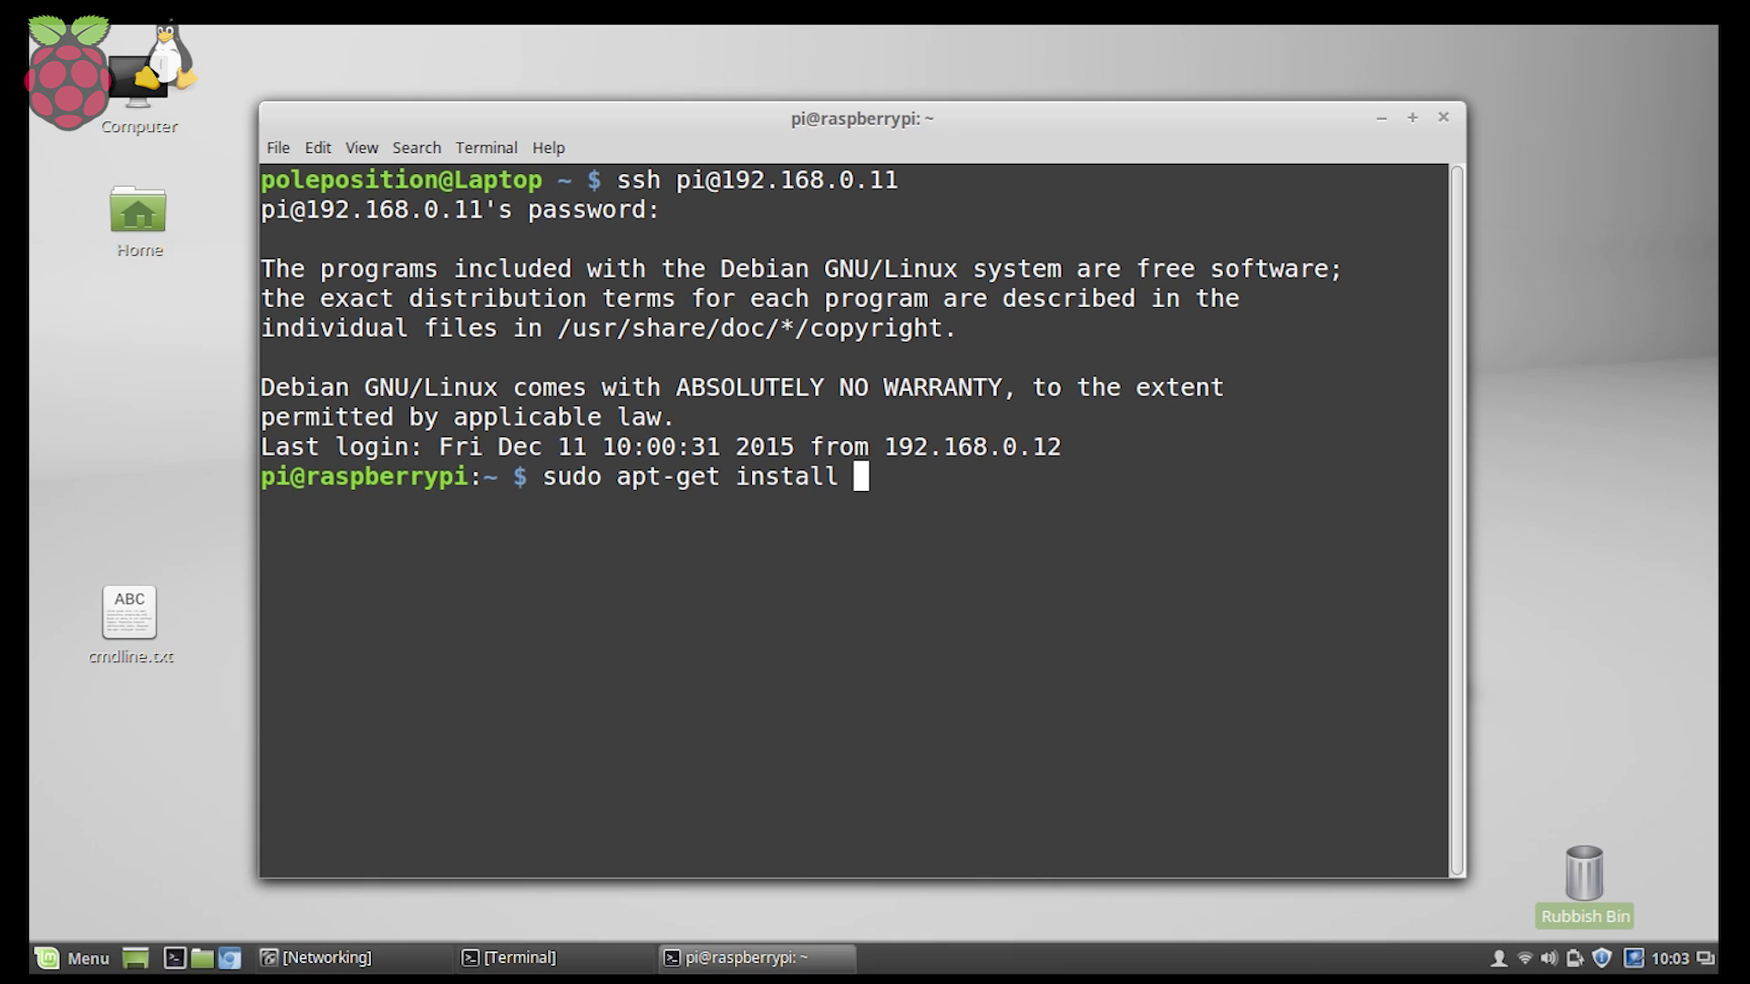
text(tight)
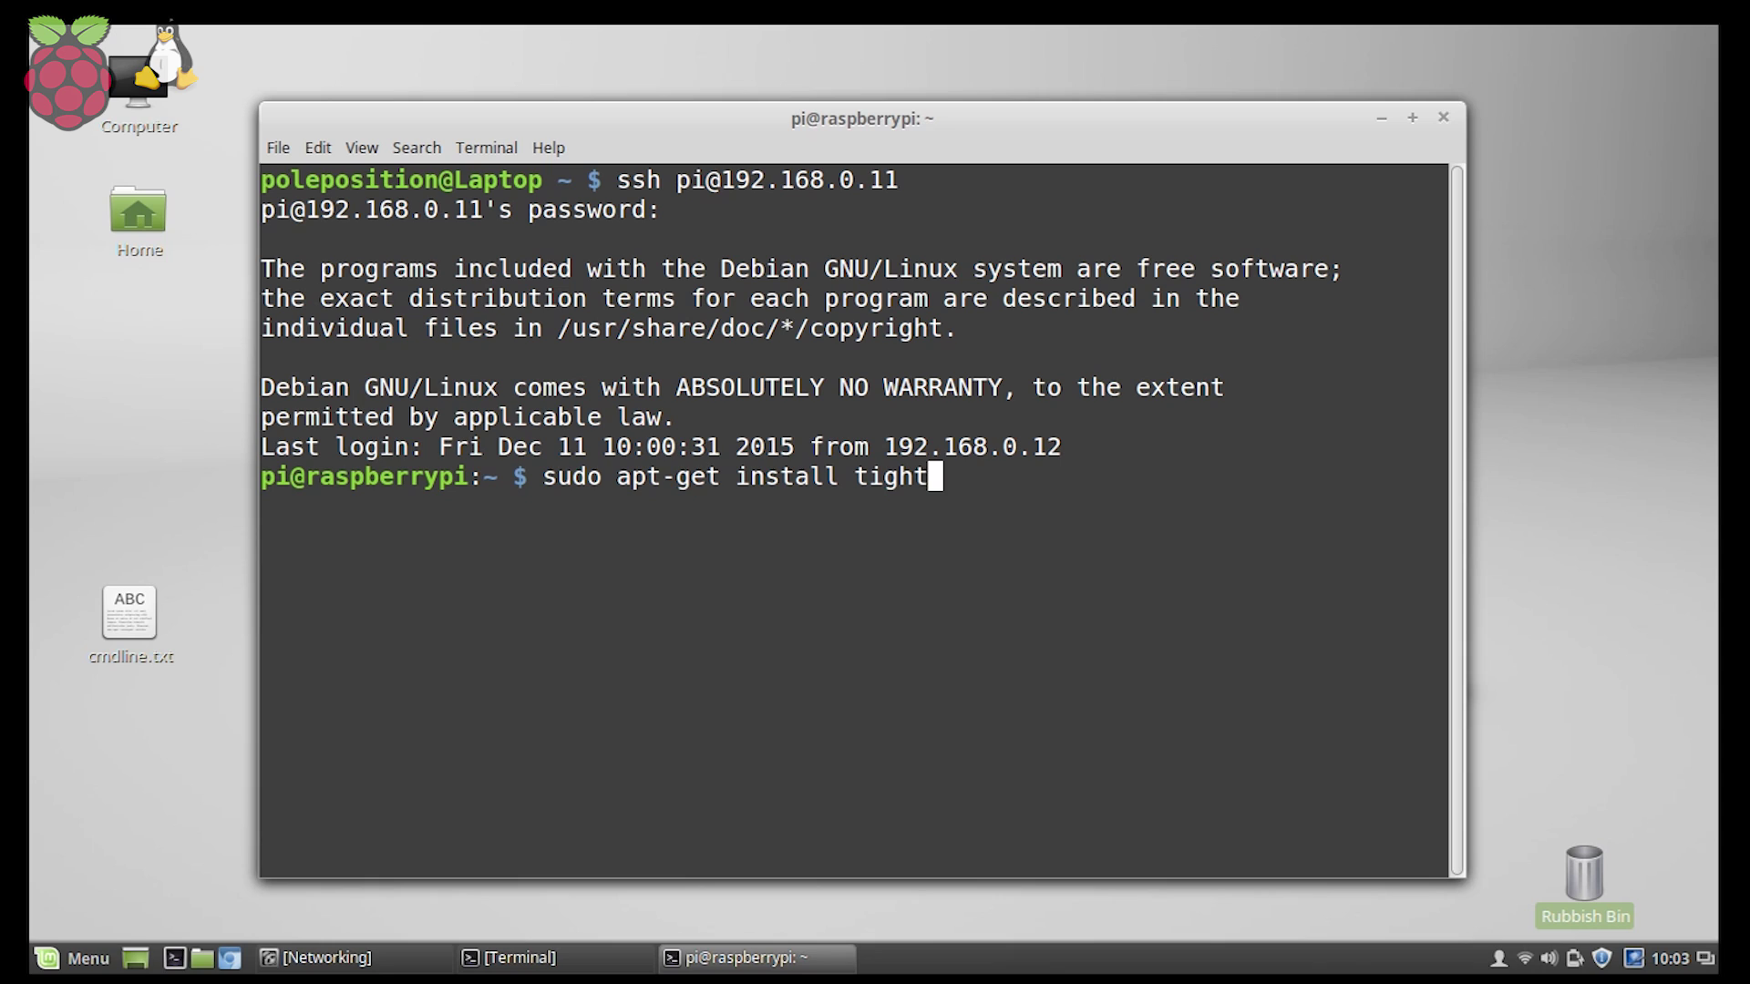
text(vncserver)
key(Return)
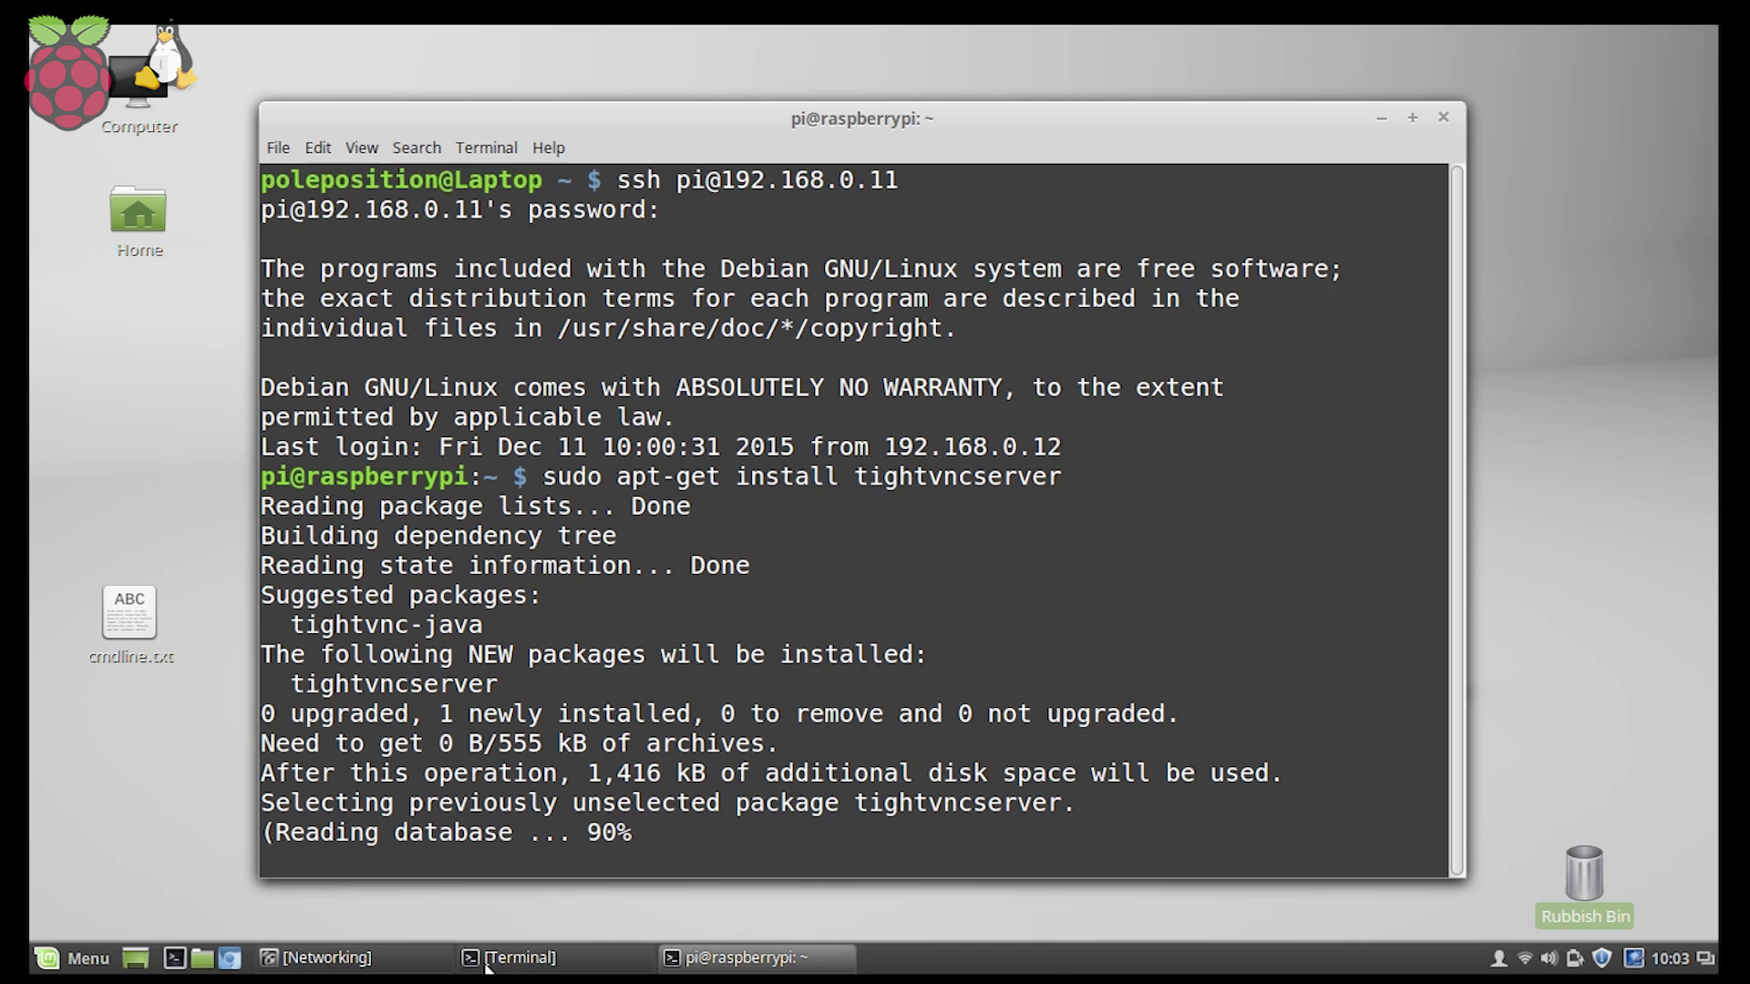
In a new laptop terminal, install xtightvncviewer via sudo apt-get, supplying the admin password.
click(174, 958)
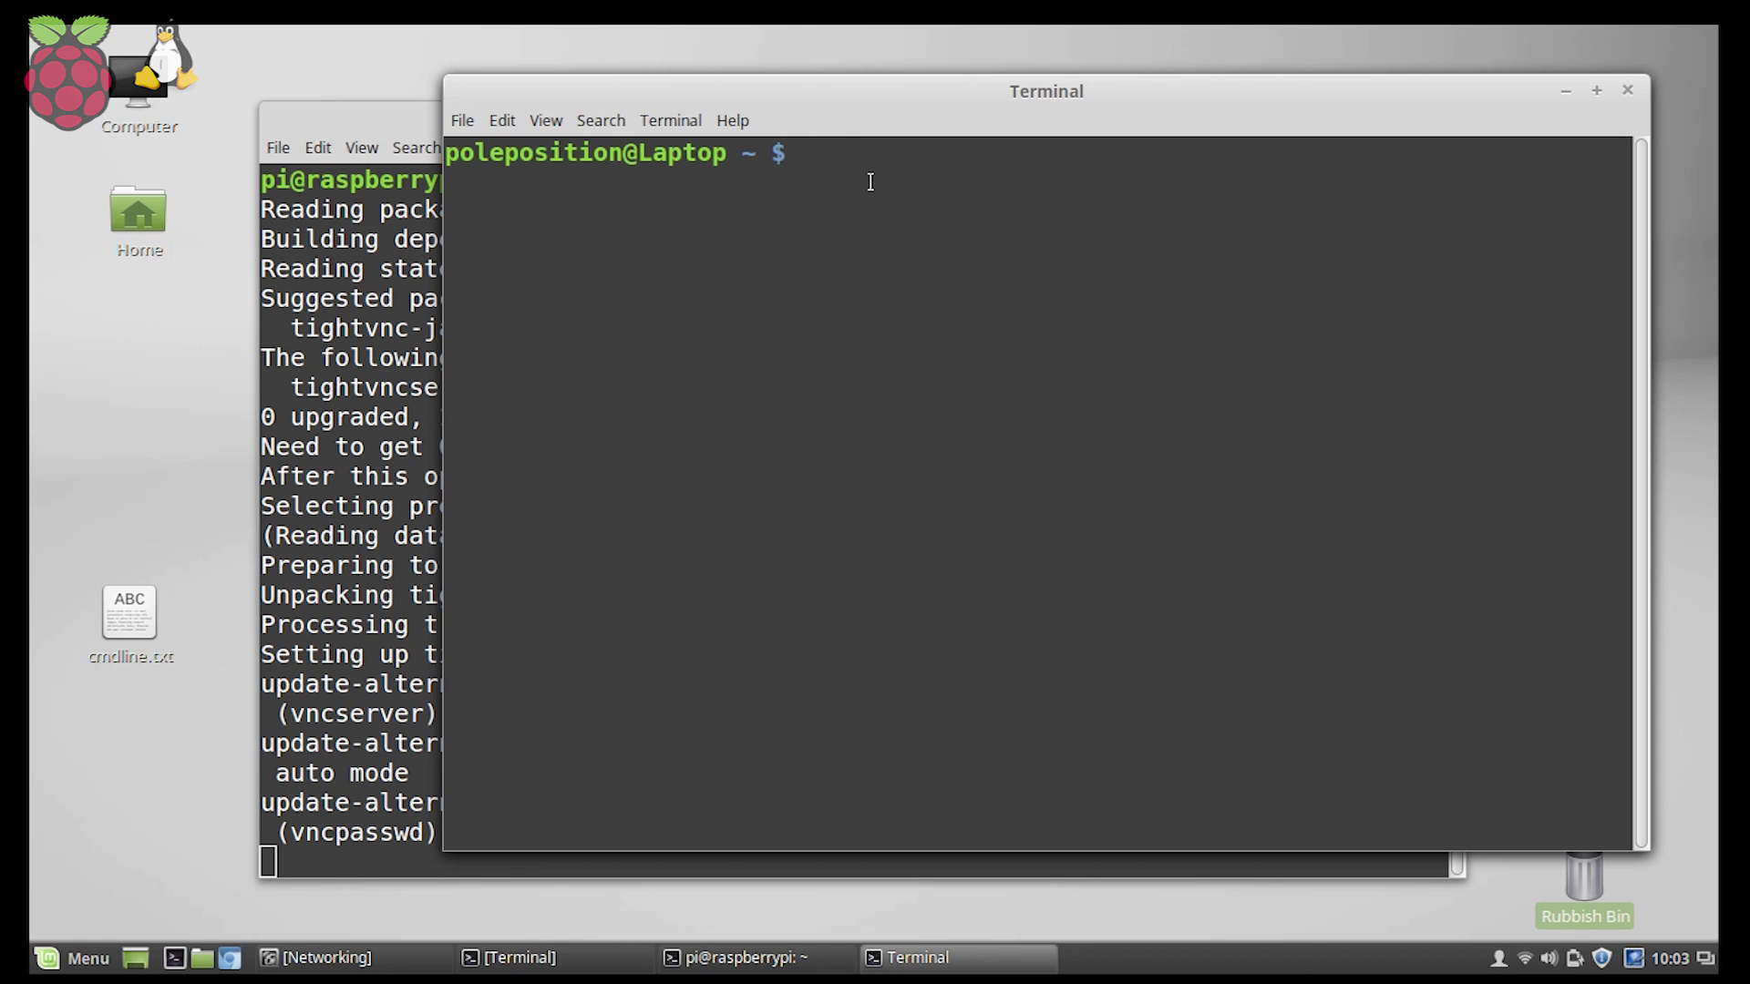
text(sudo apt-g)
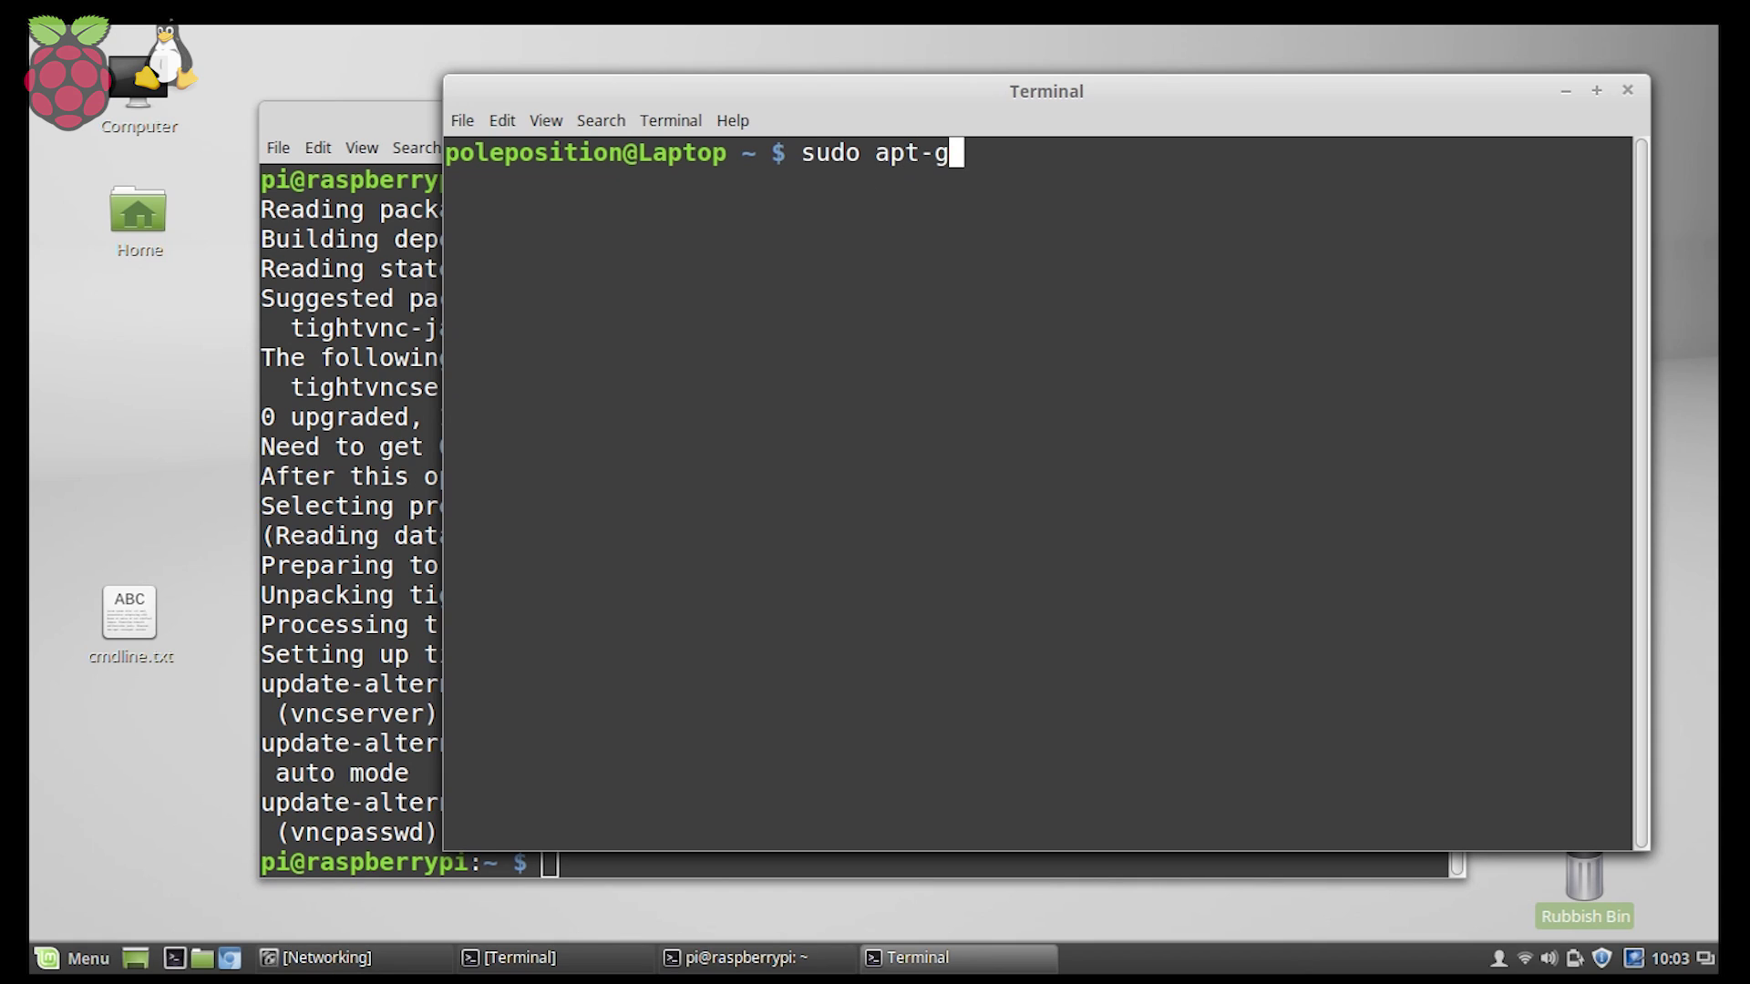
text(et install )
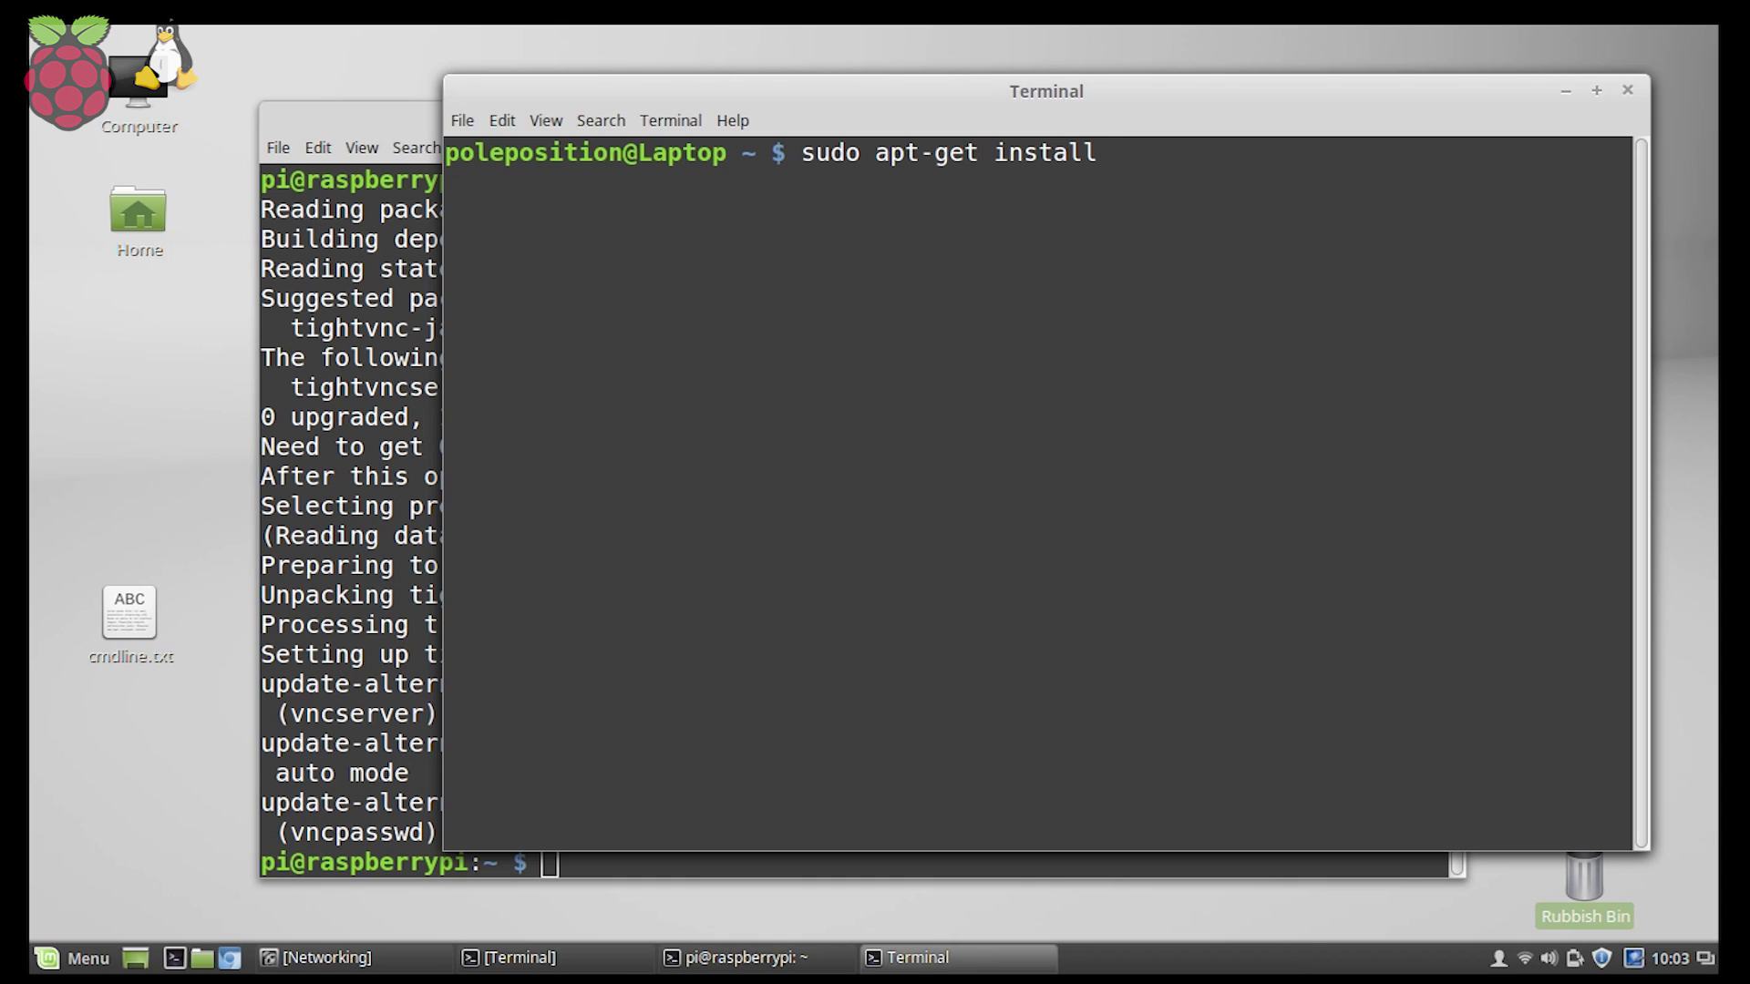
text(xtightvnc)
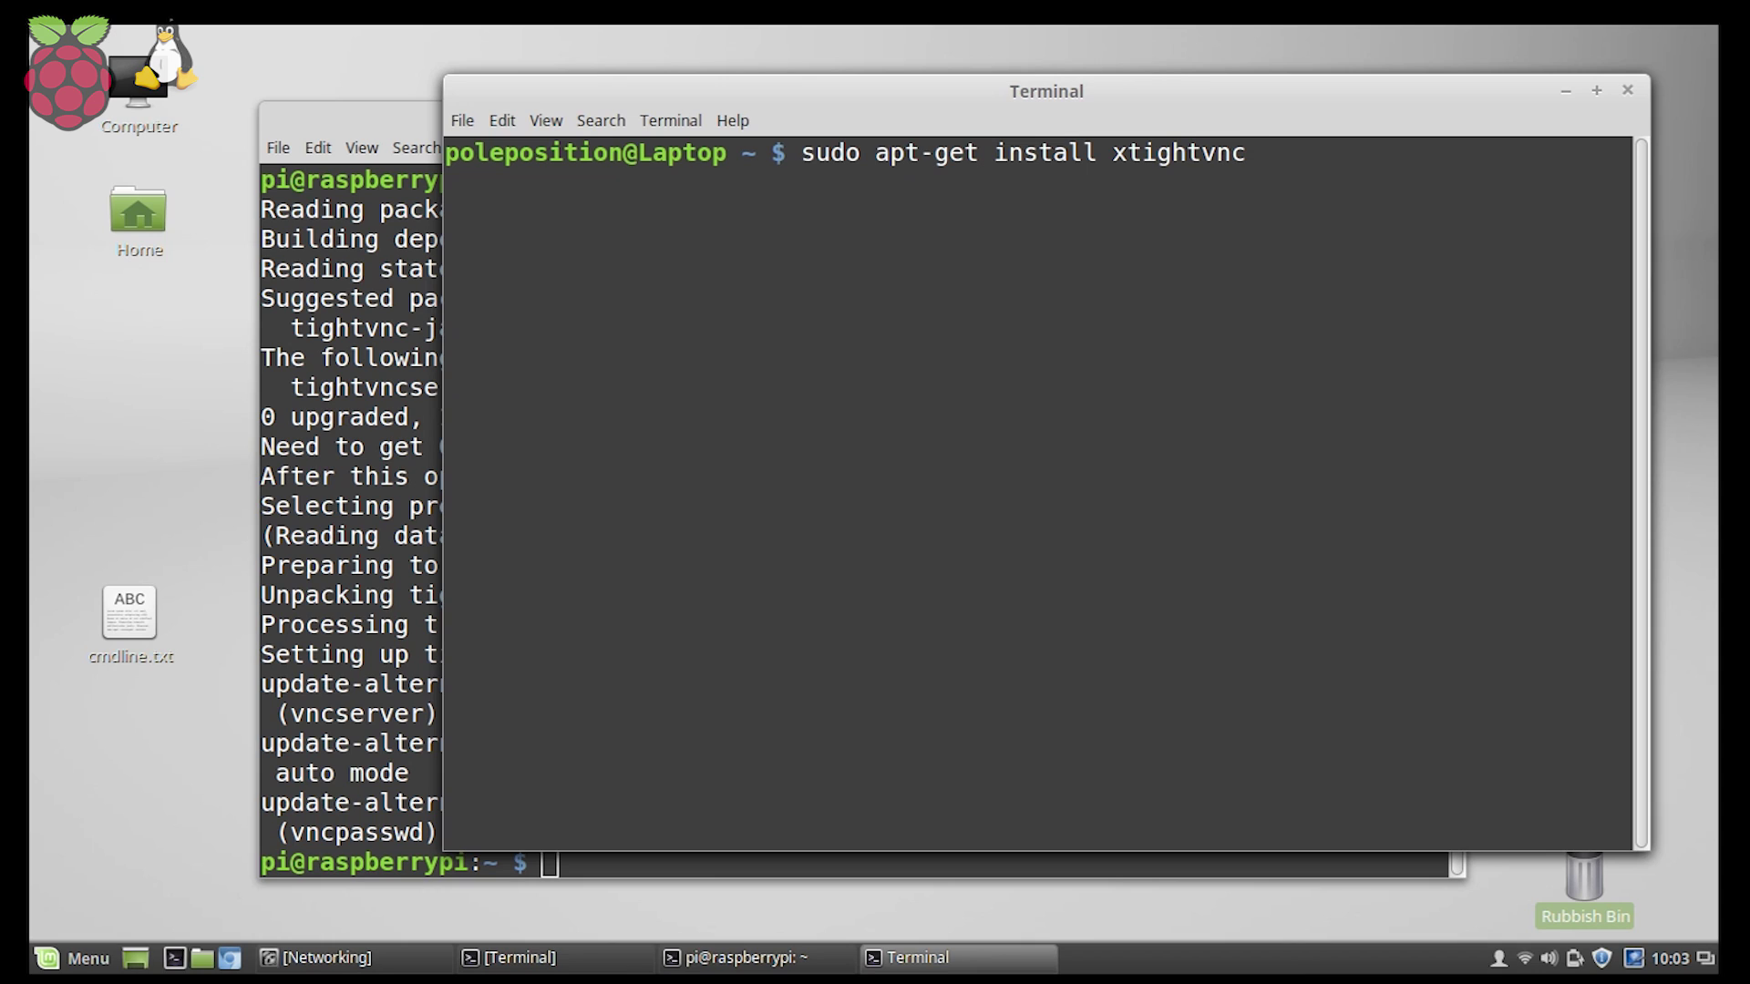
text(viewer)
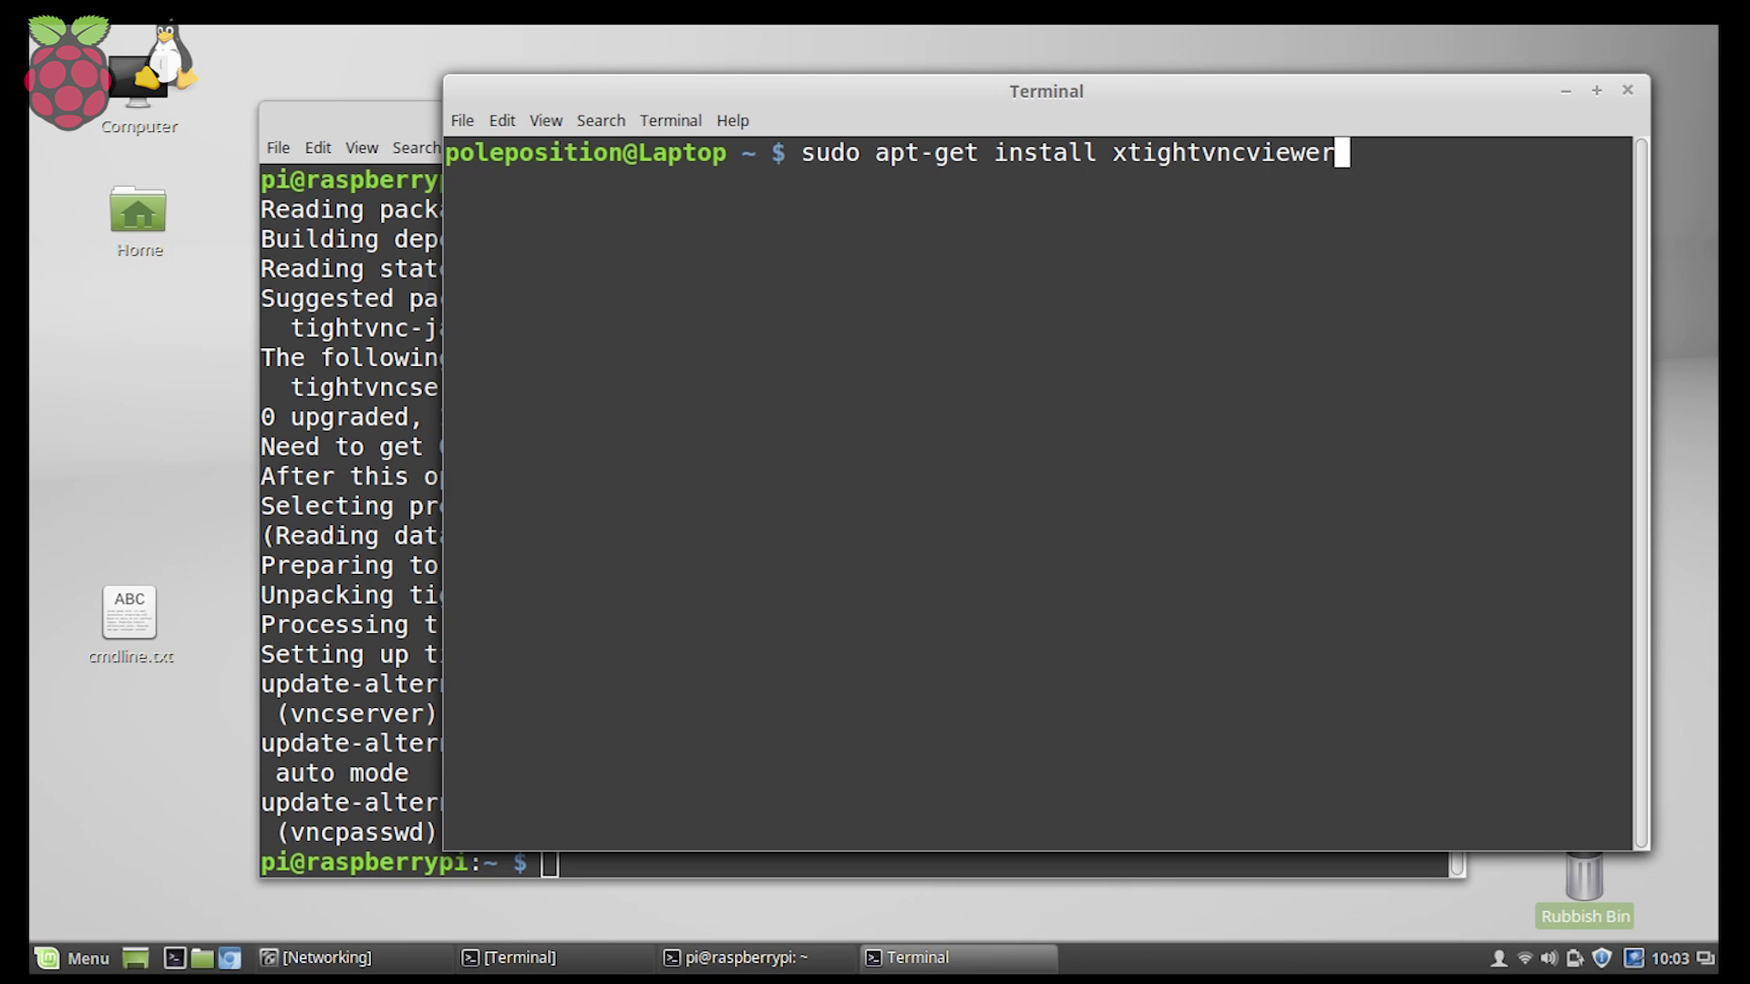
key(Return)
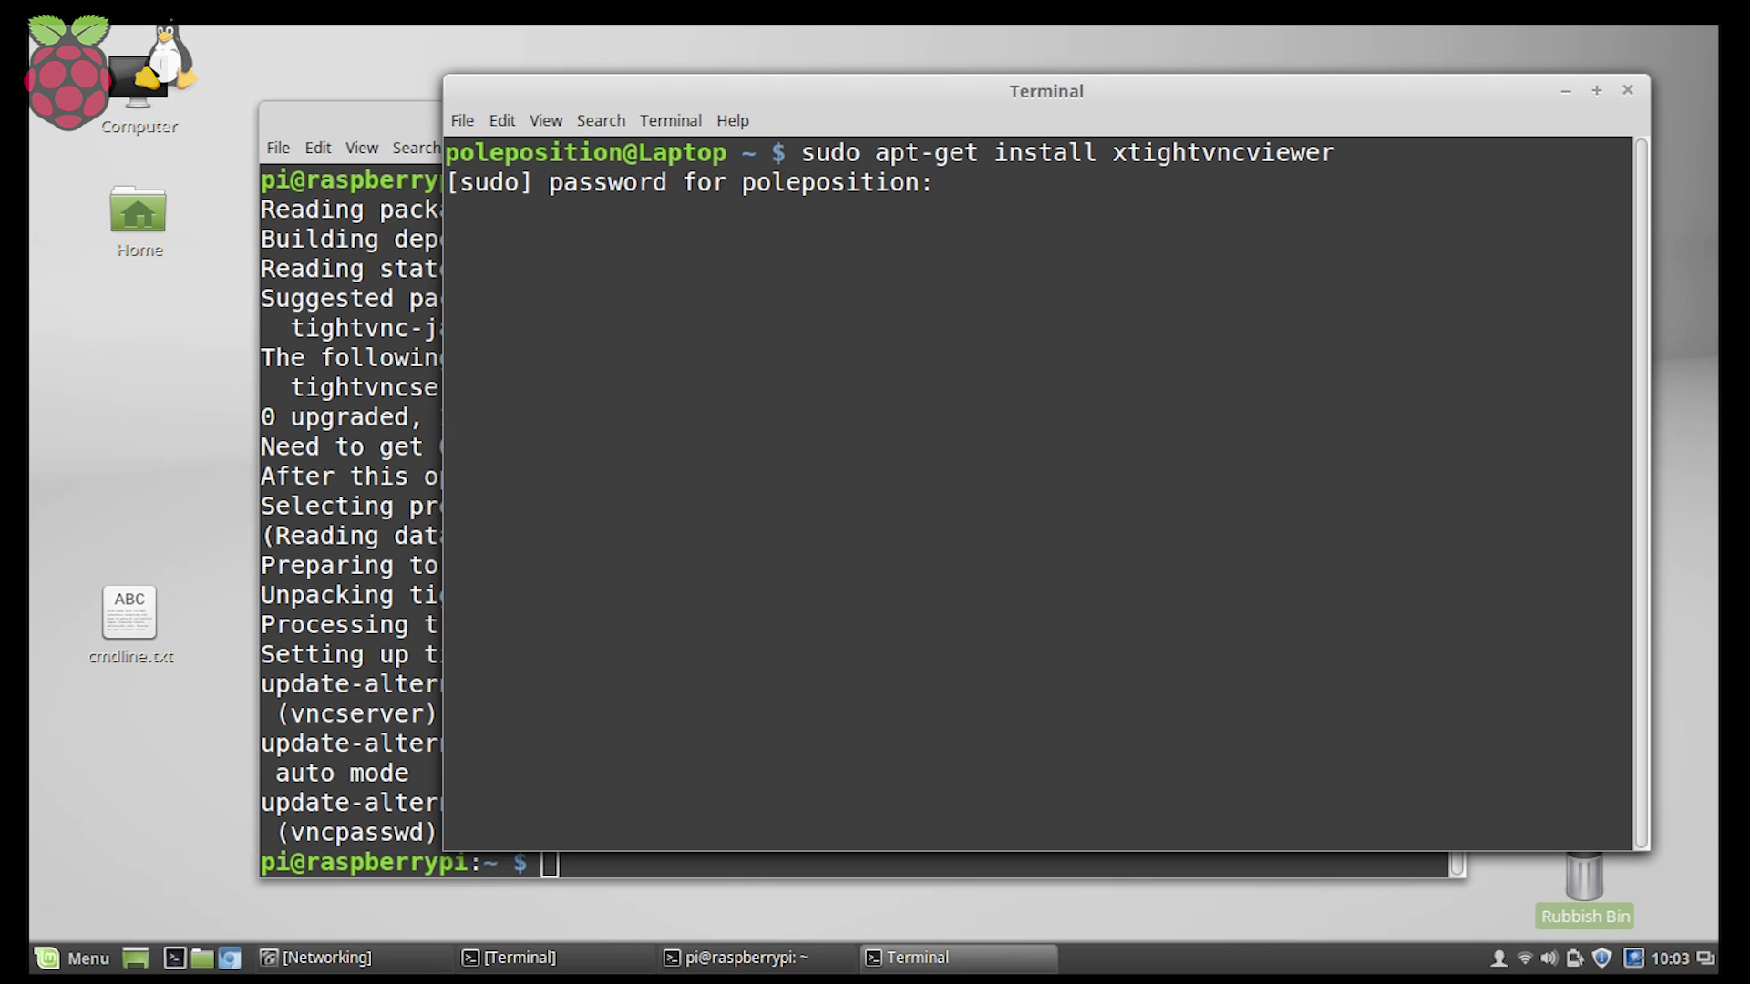
key(Return)
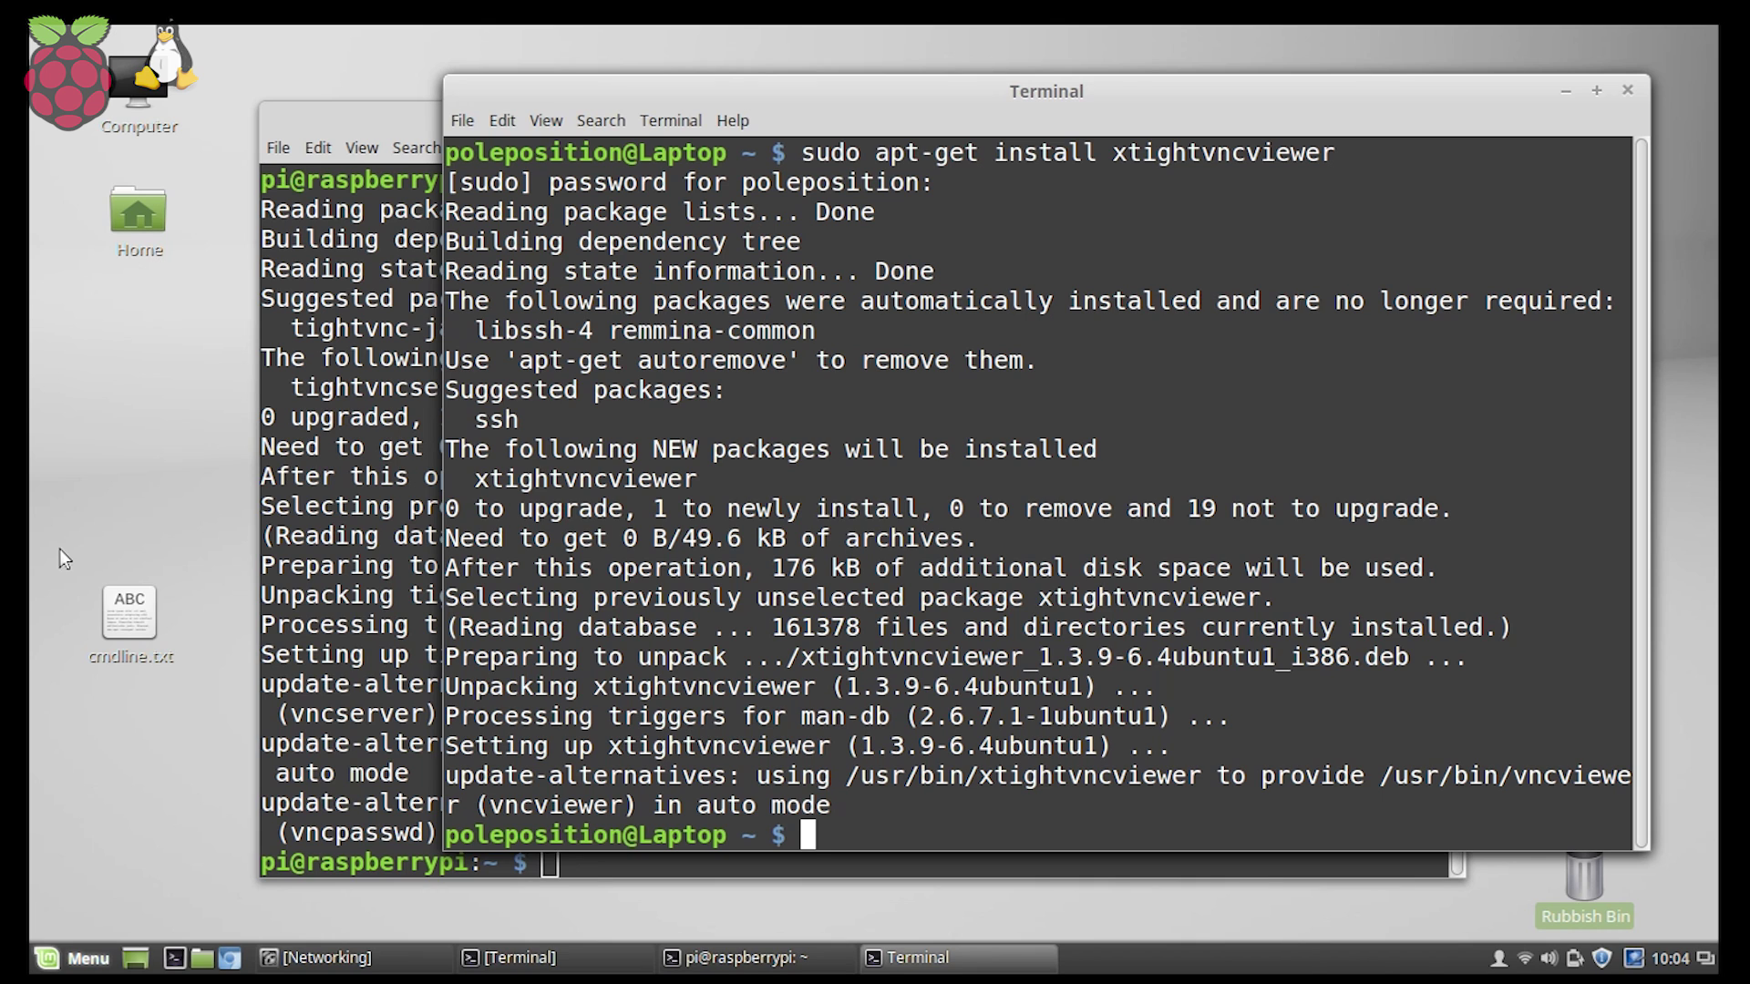
Search Software Manager for remmina, select the result, then close Software Manager.
key(super)
click(117, 403)
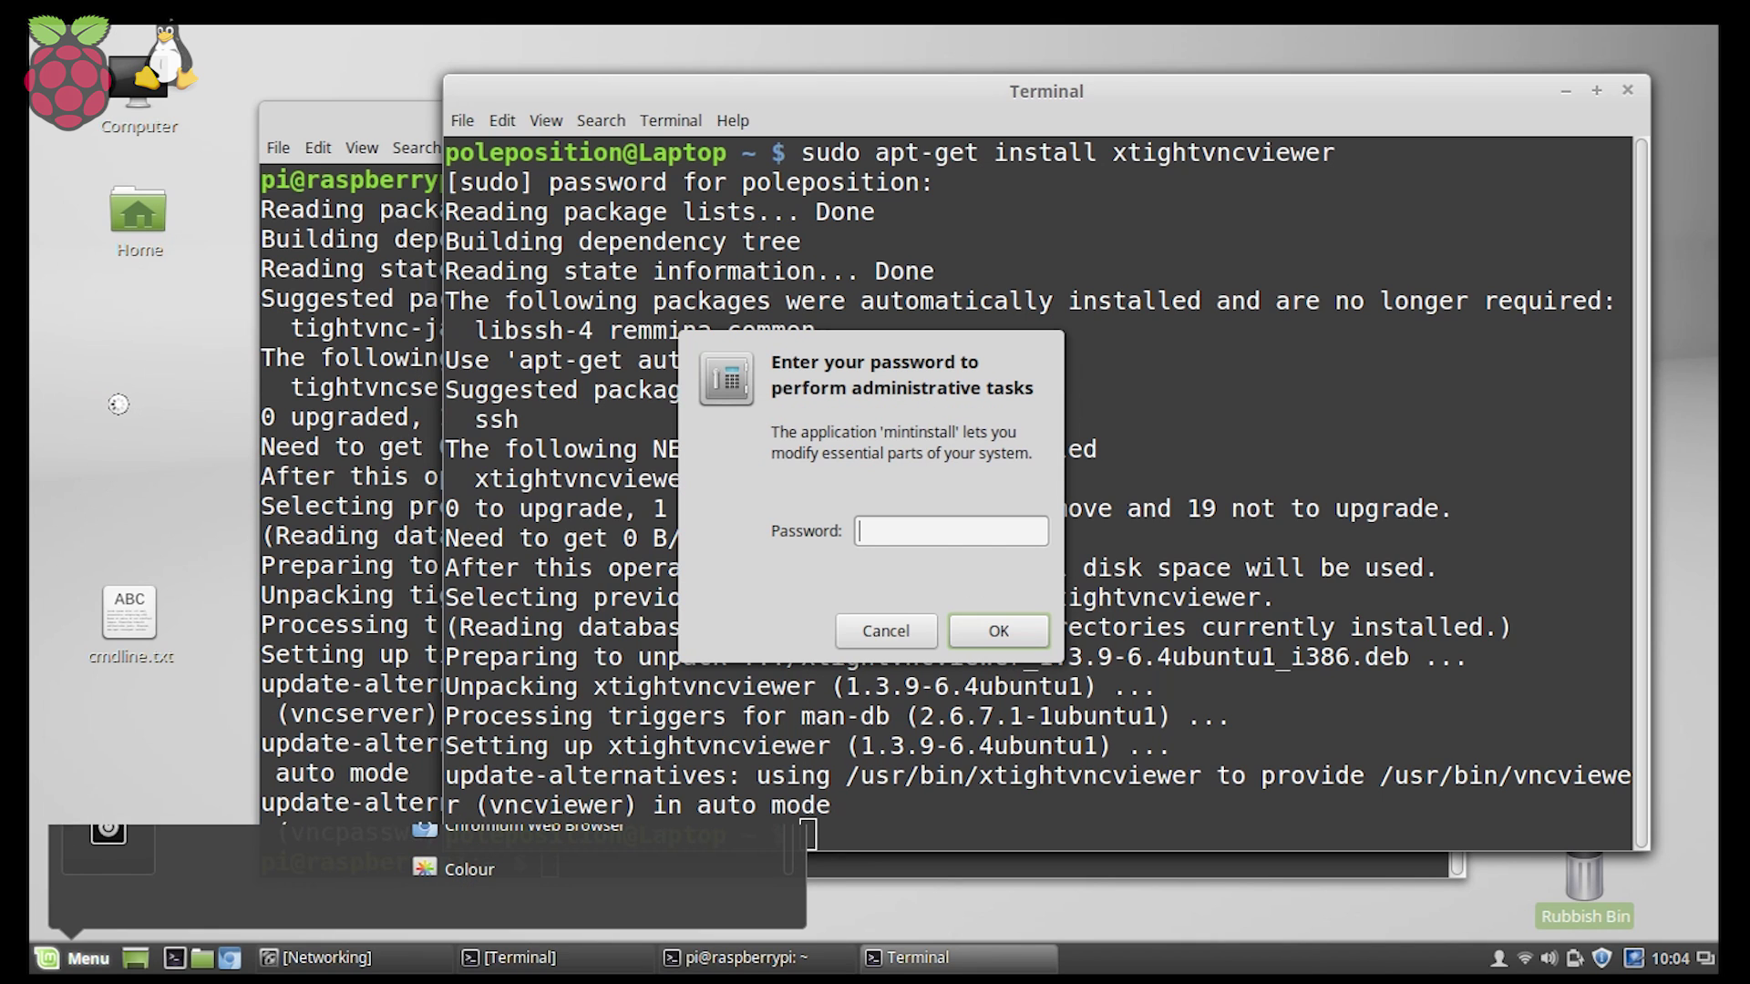
text(********)
key(Return)
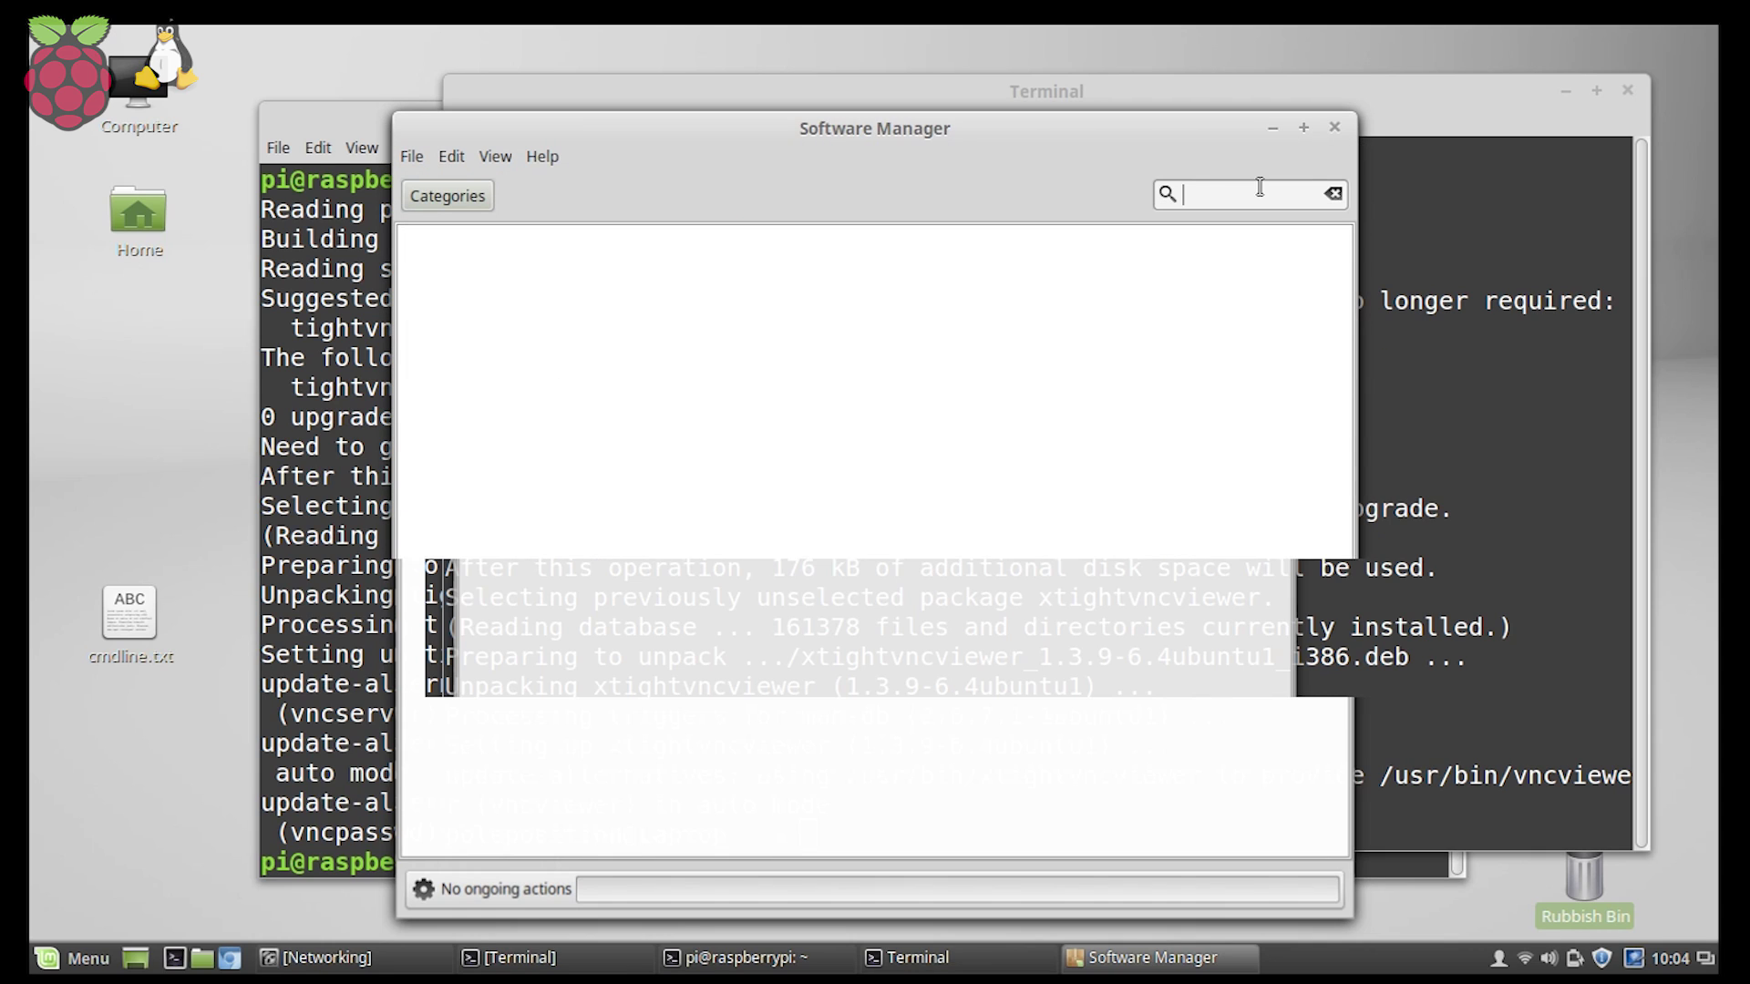
text(remmina)
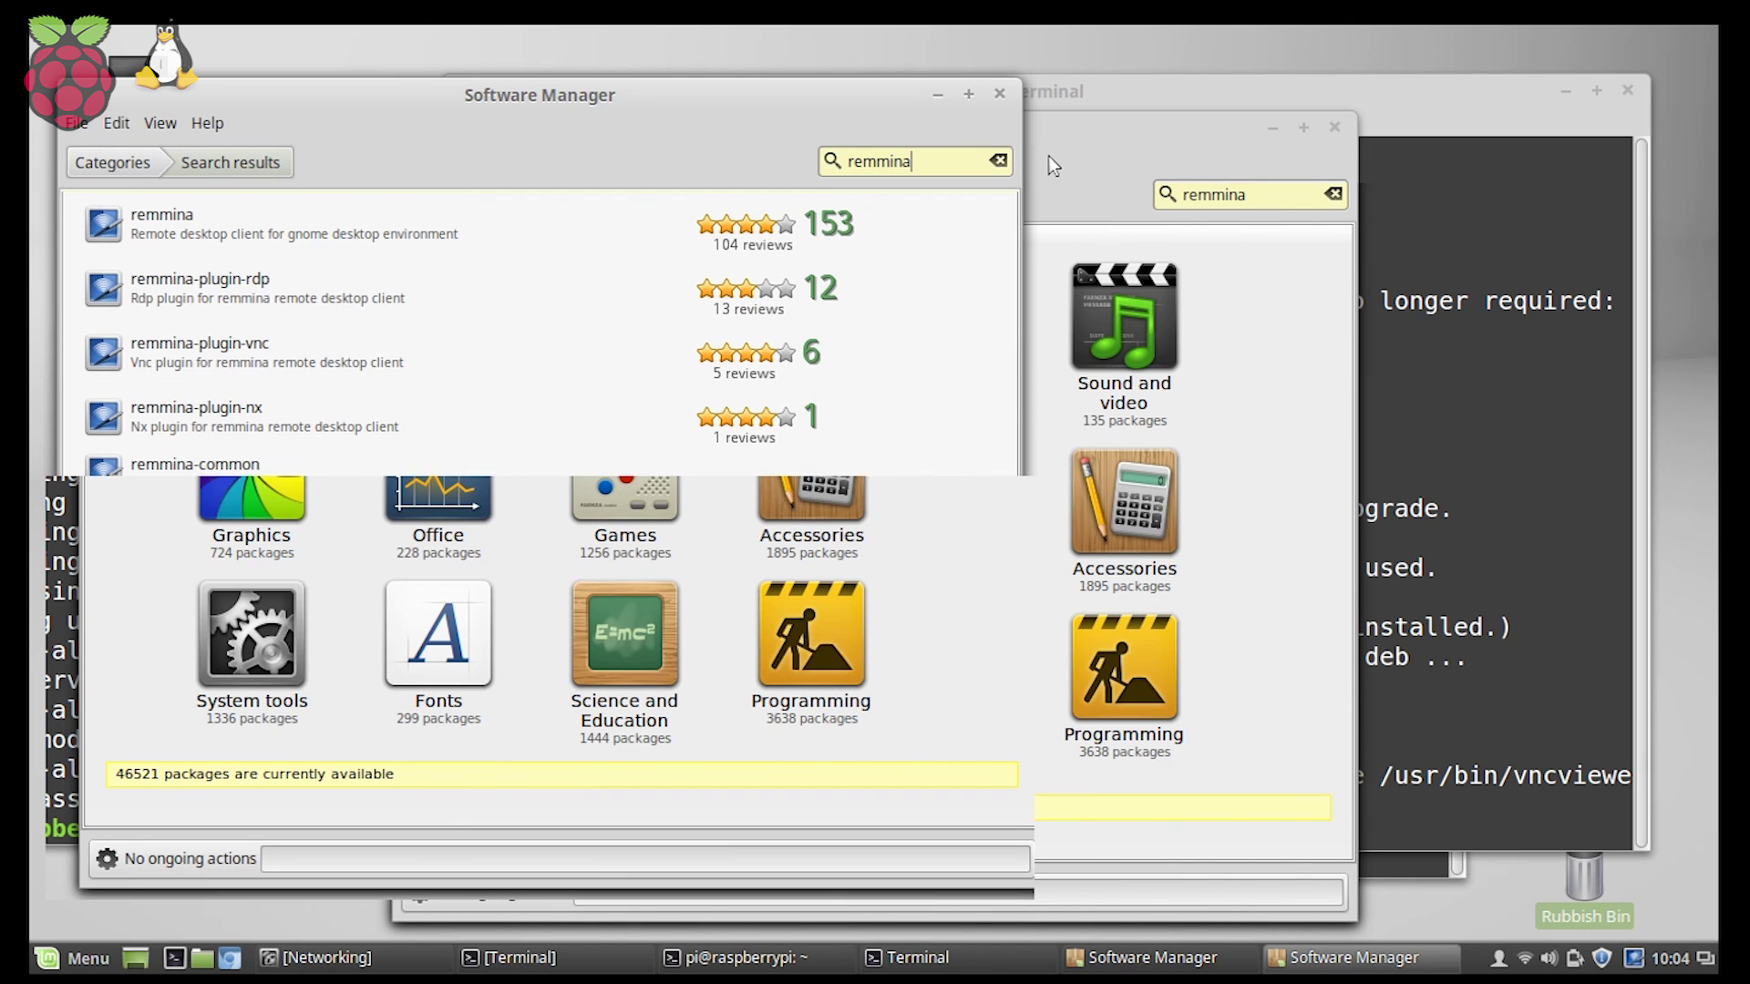
click(489, 221)
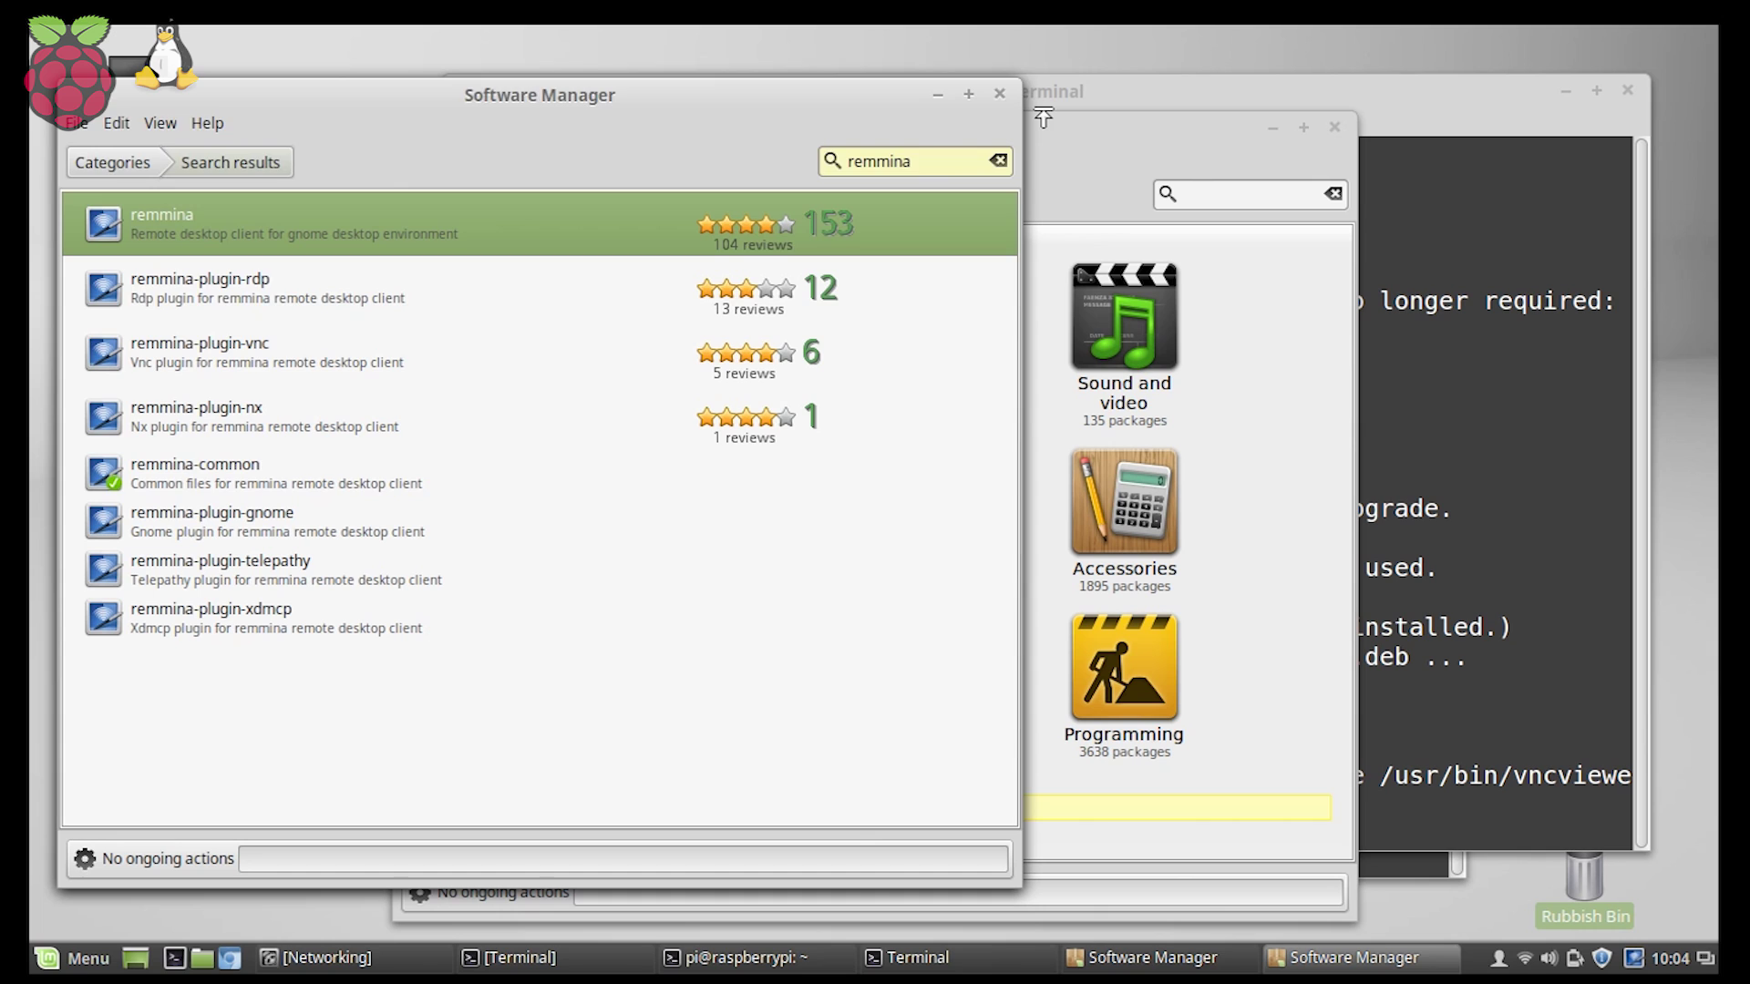
click(1002, 97)
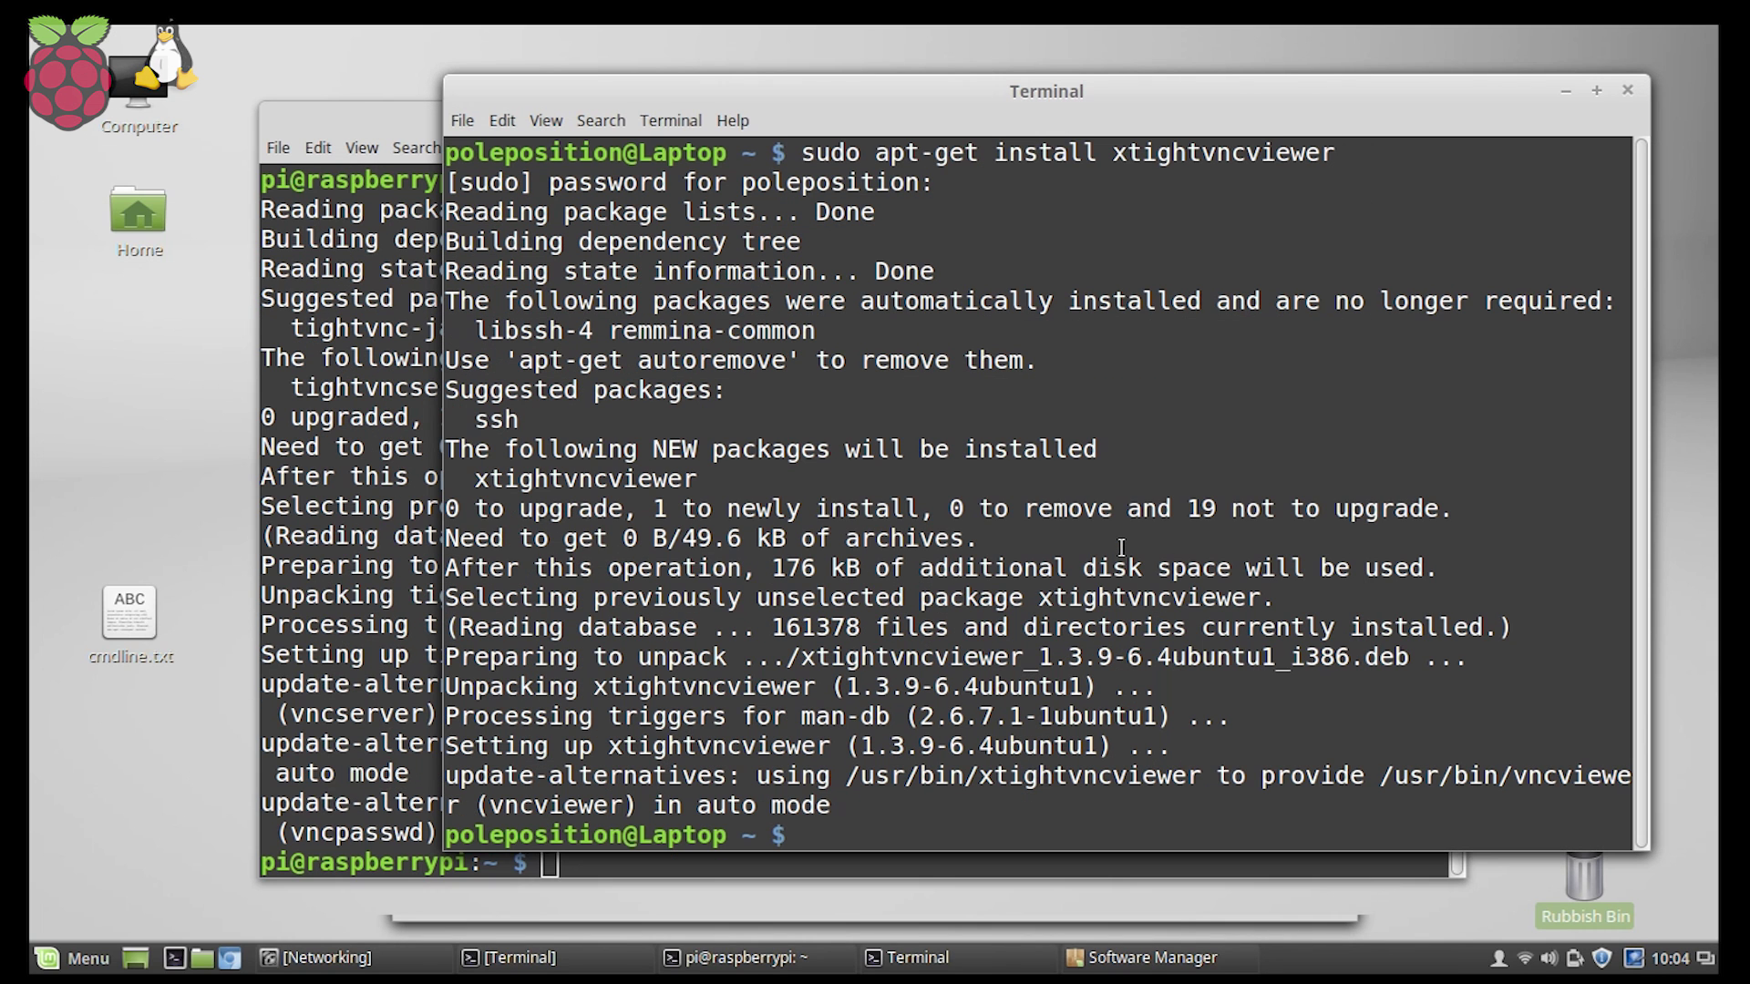
Run sudo apt-get install remmina in the laptop terminal.
text(sudo apt-)
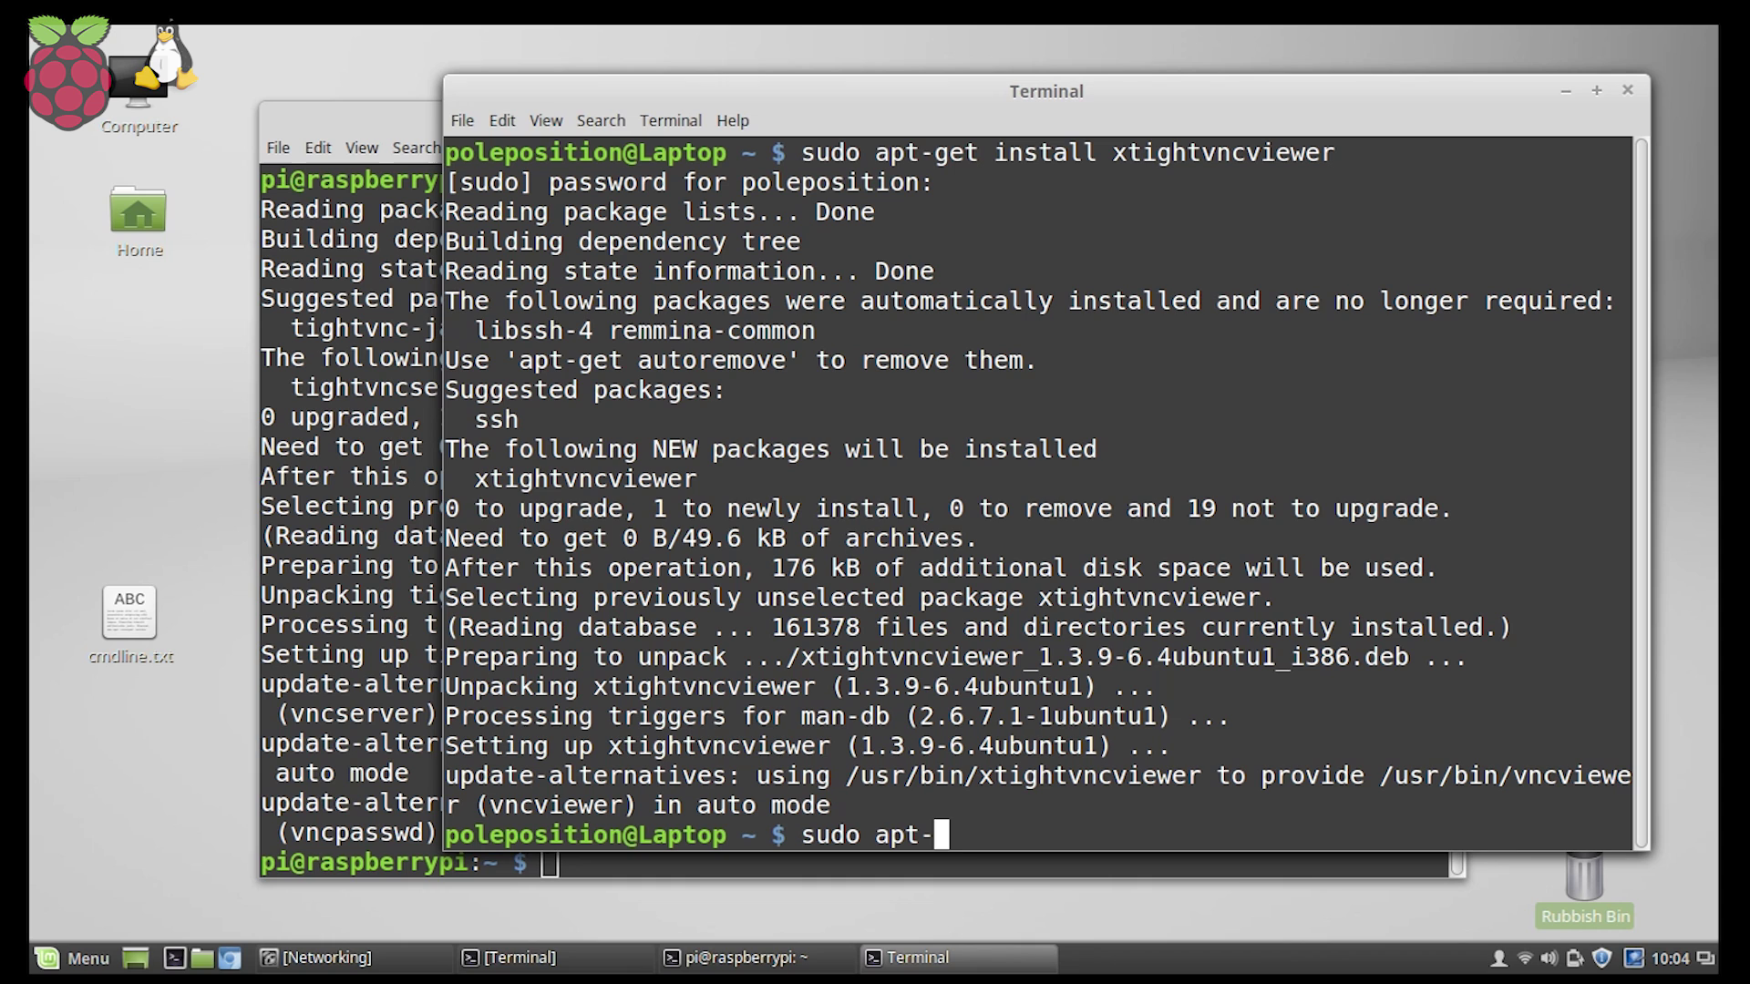
text(get install remmina)
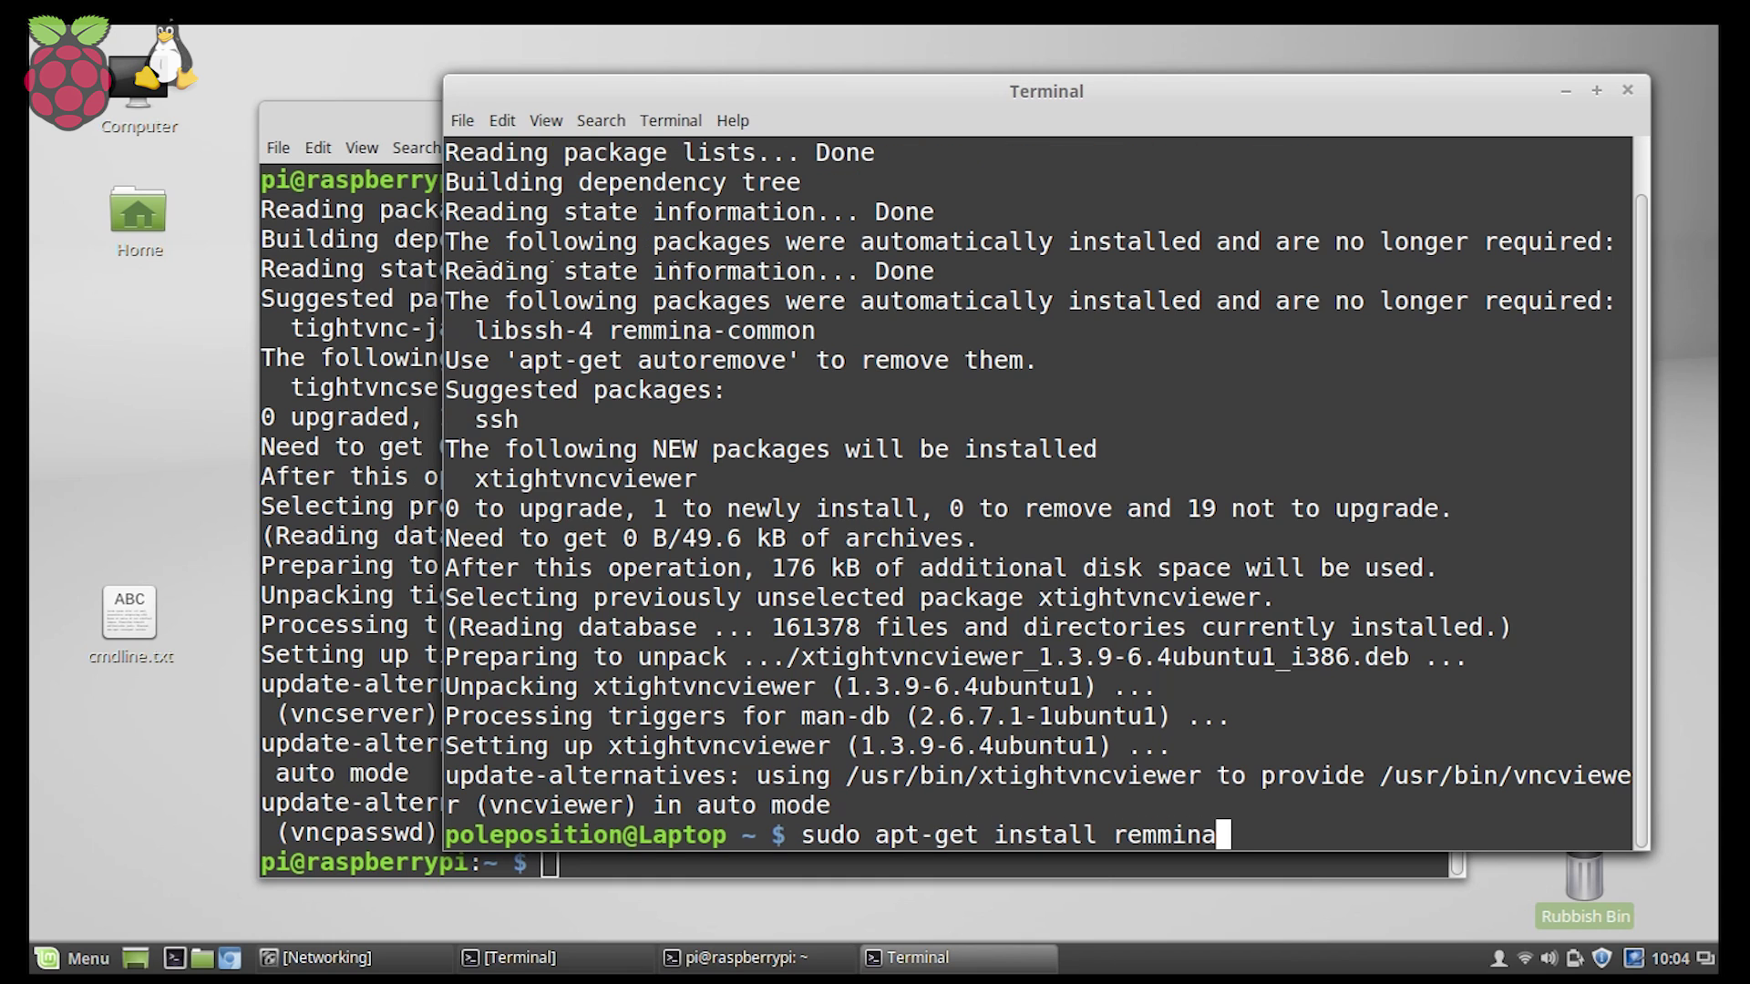
key(Return)
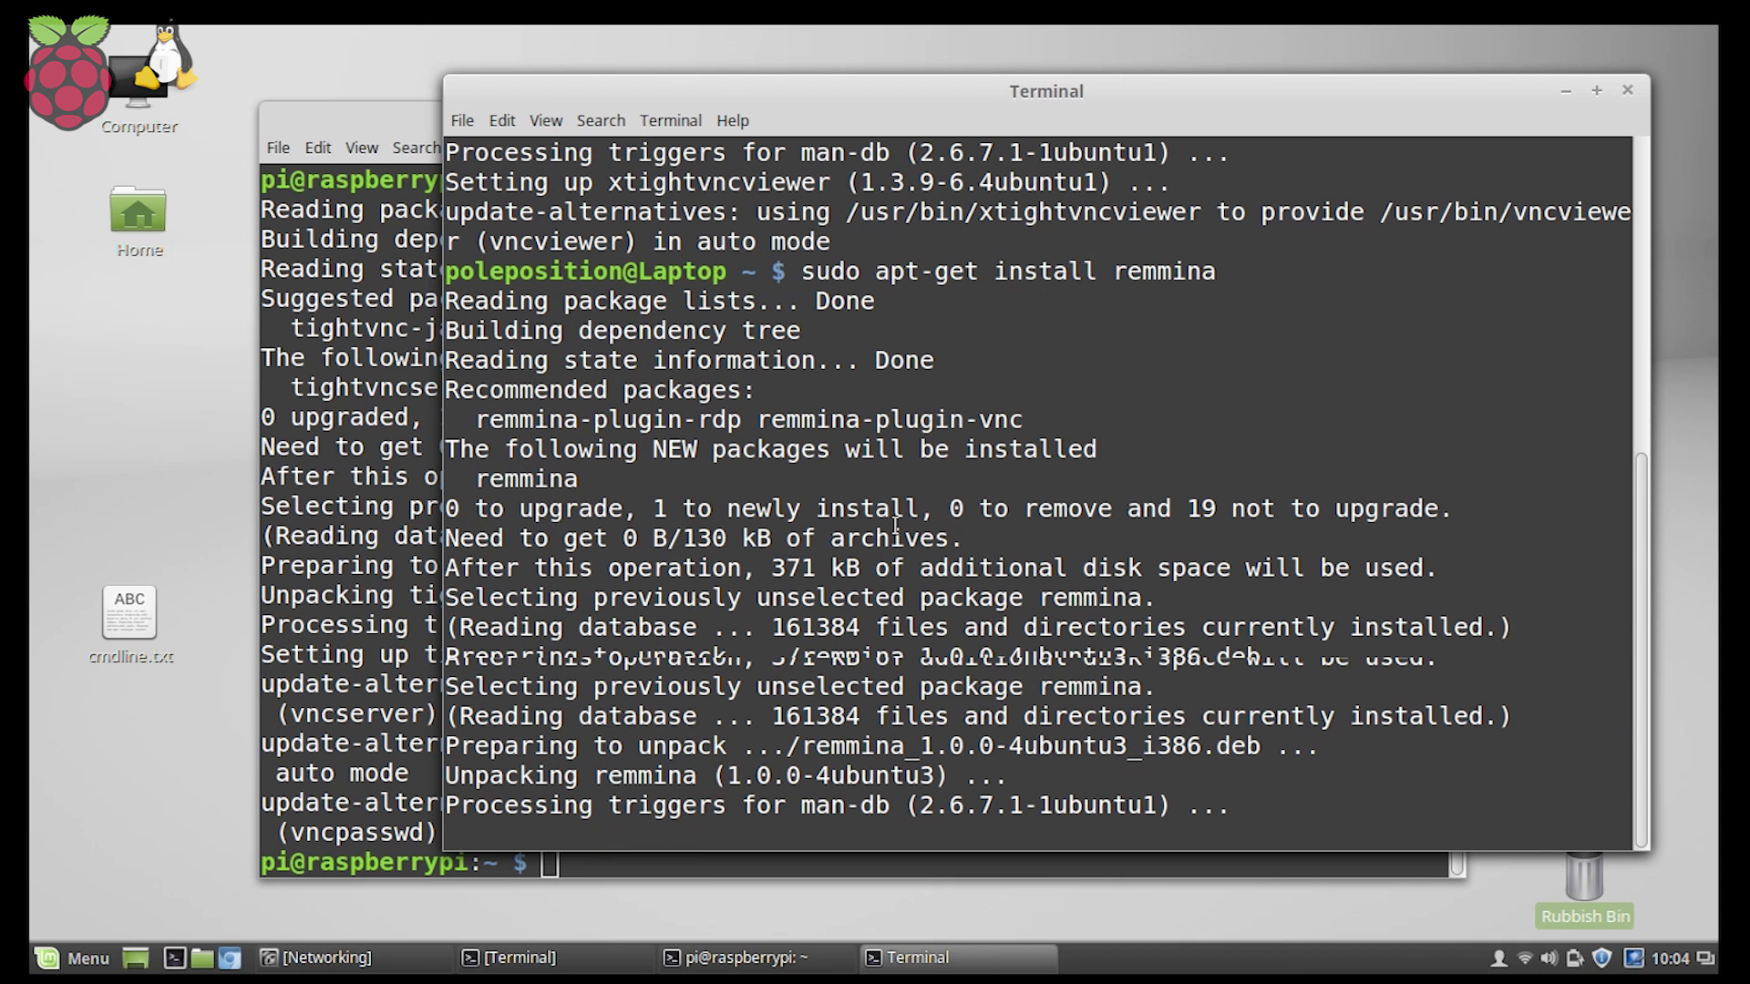
Start tightvncserver in the Pi terminal, nudging its window slightly upward.
click(346, 113)
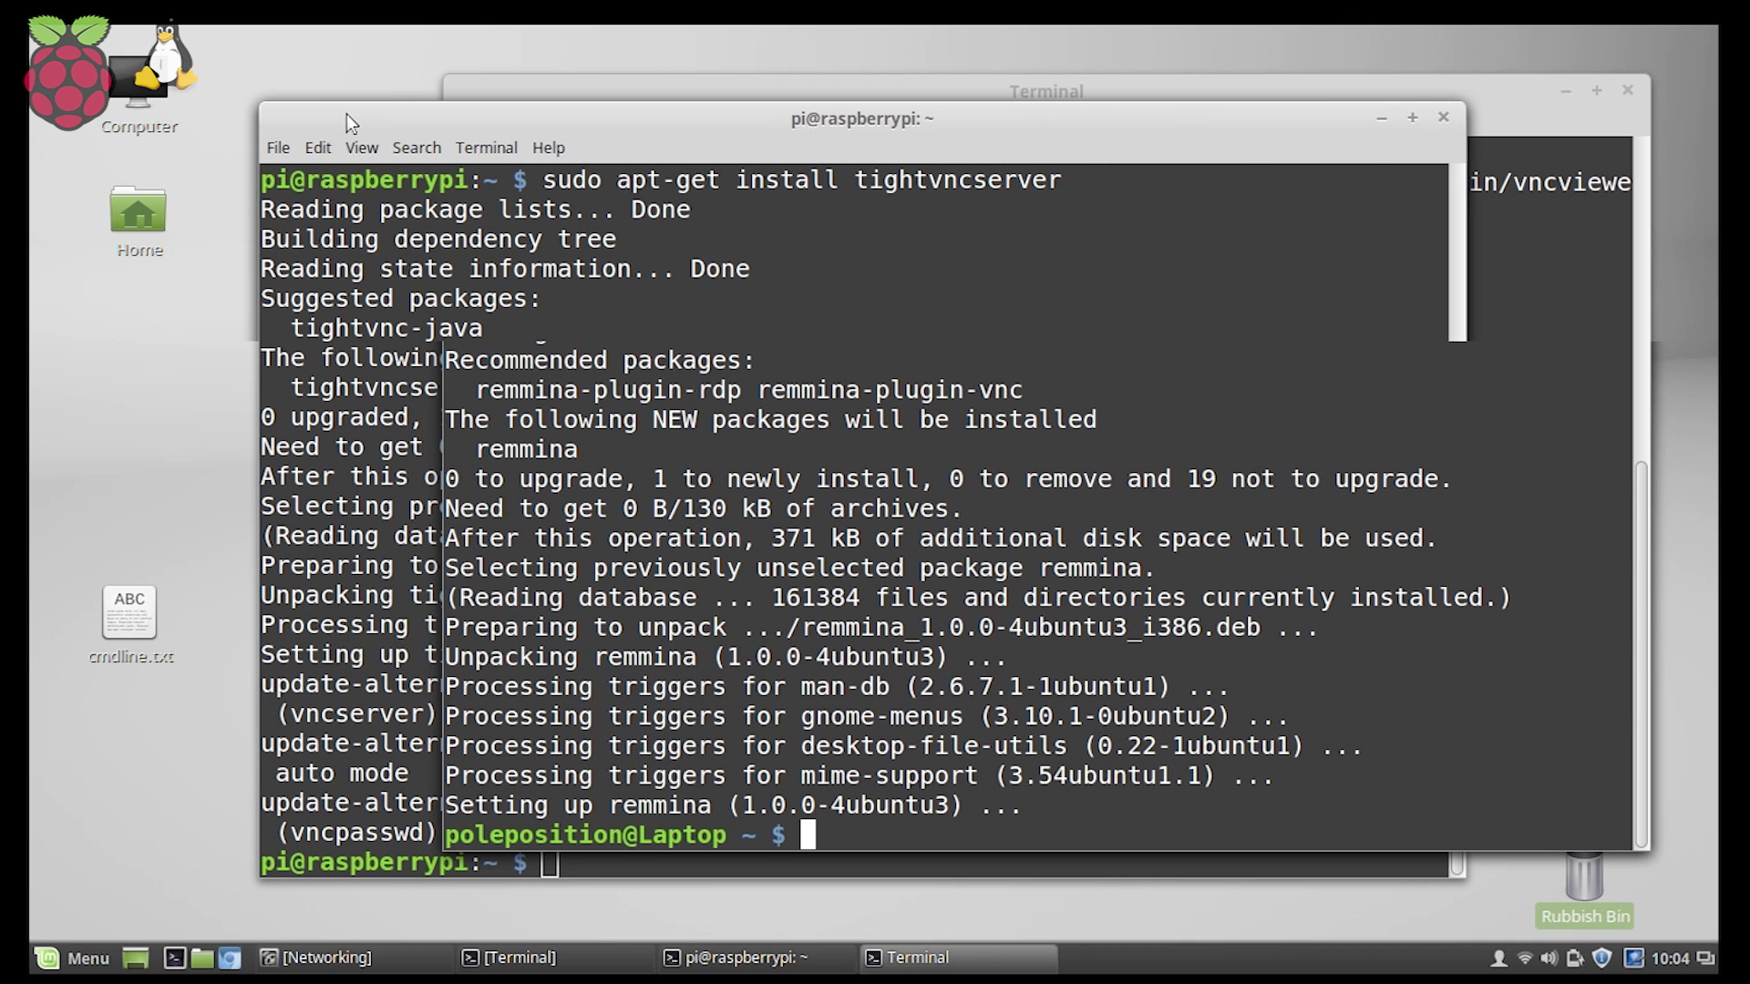
drag(346, 113, 343, 85)
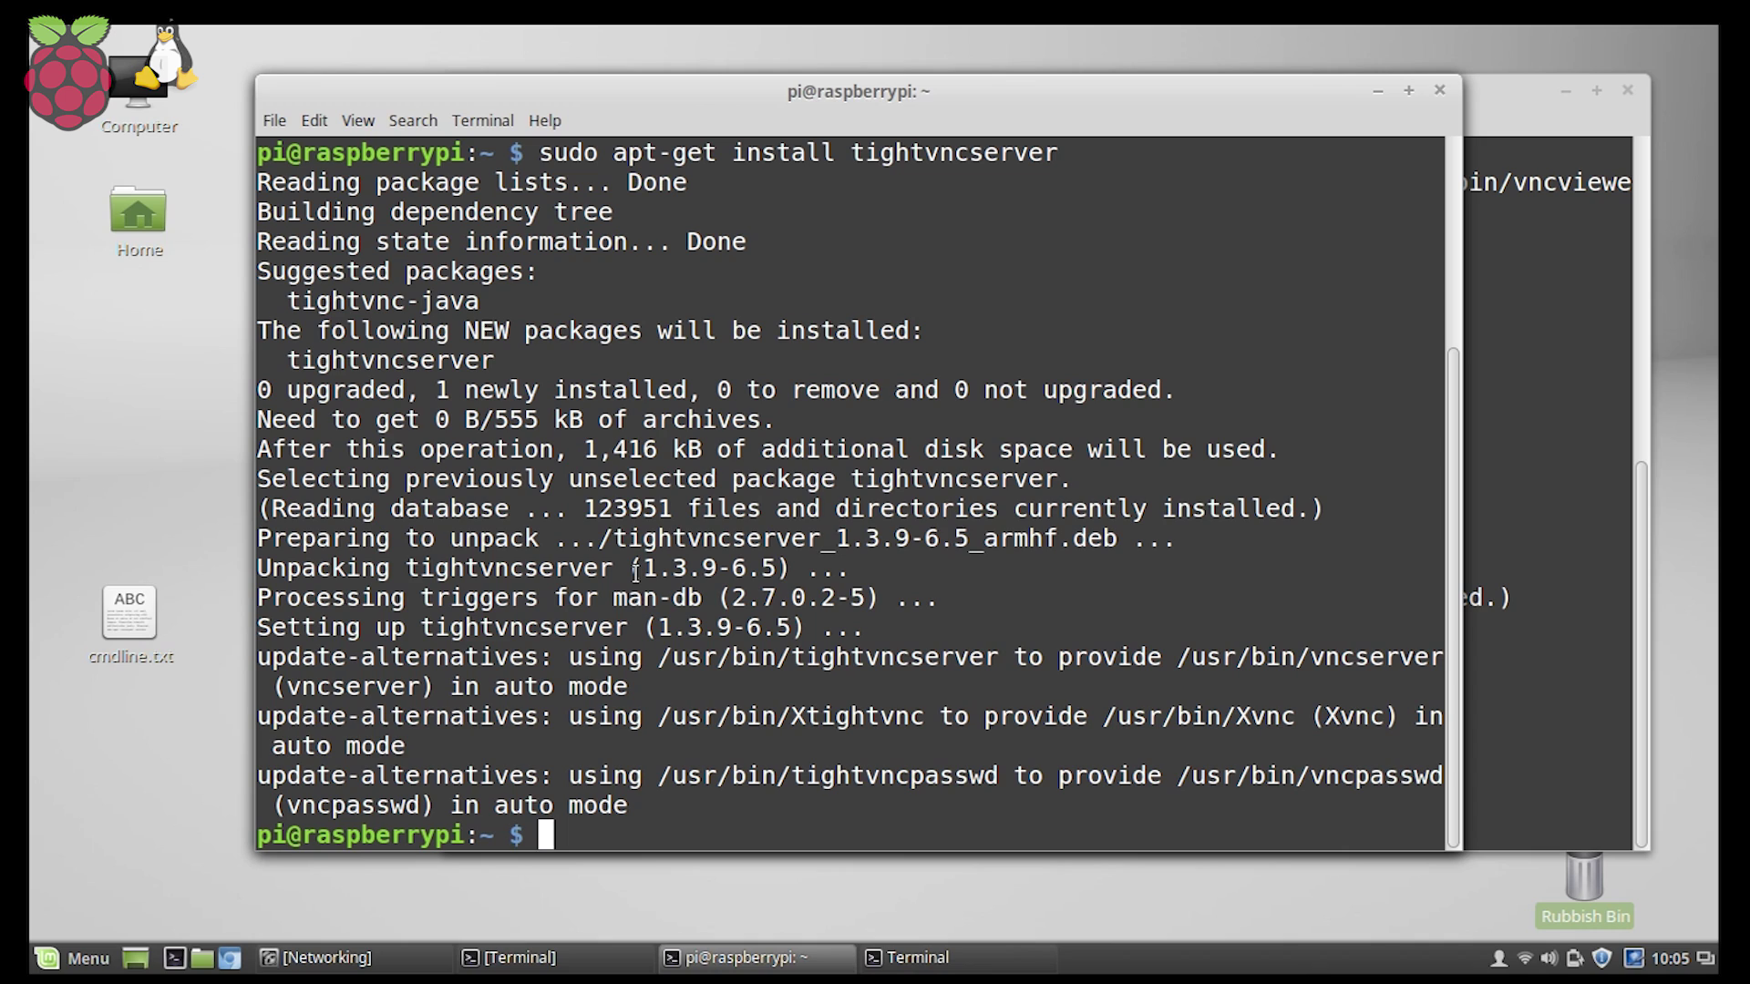
text(tight)
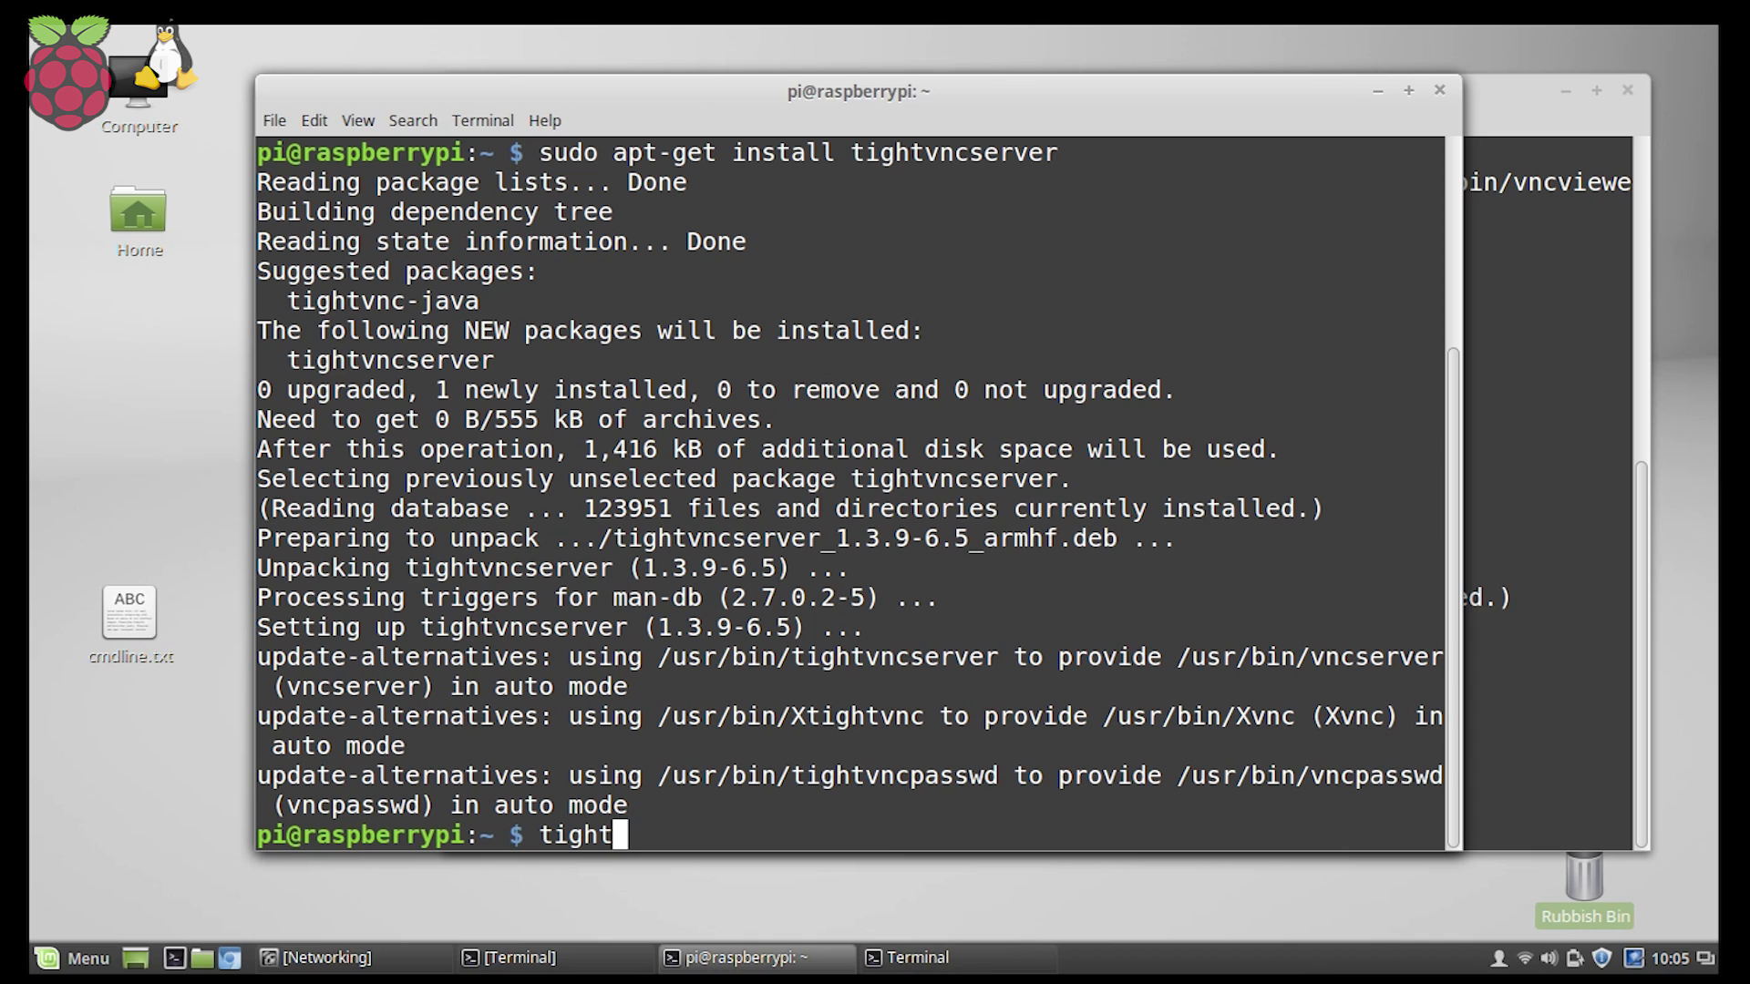
text(vncserver)
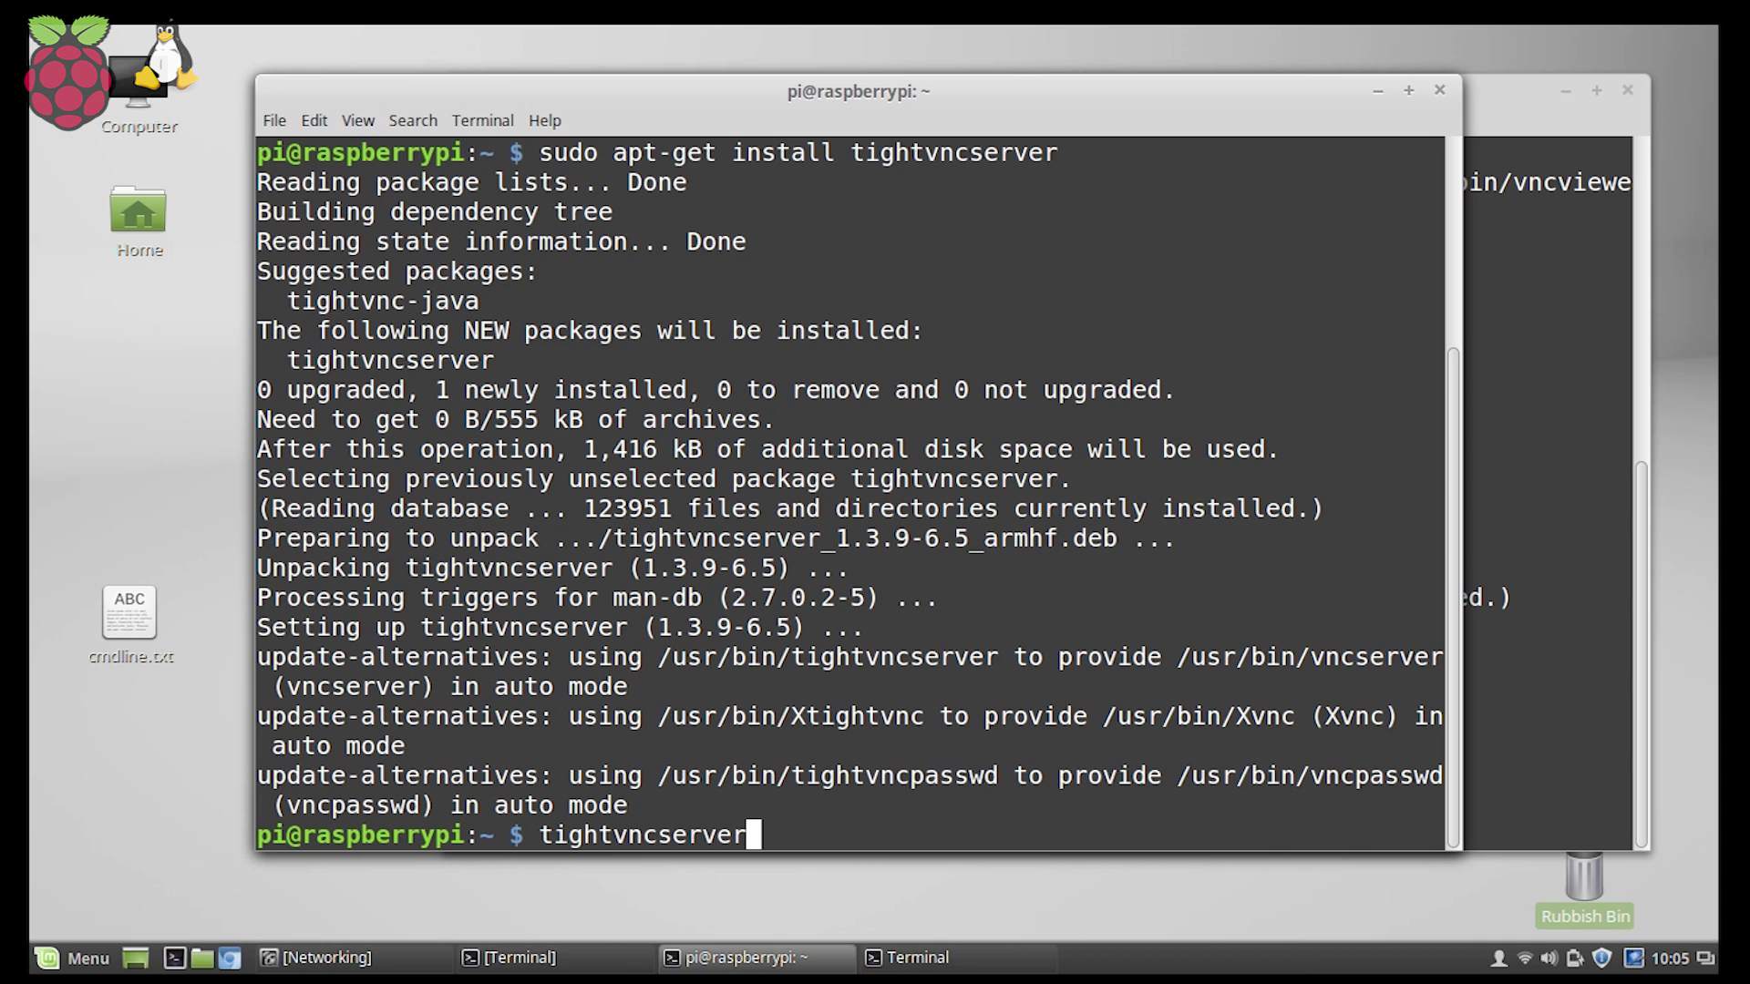
key(Return)
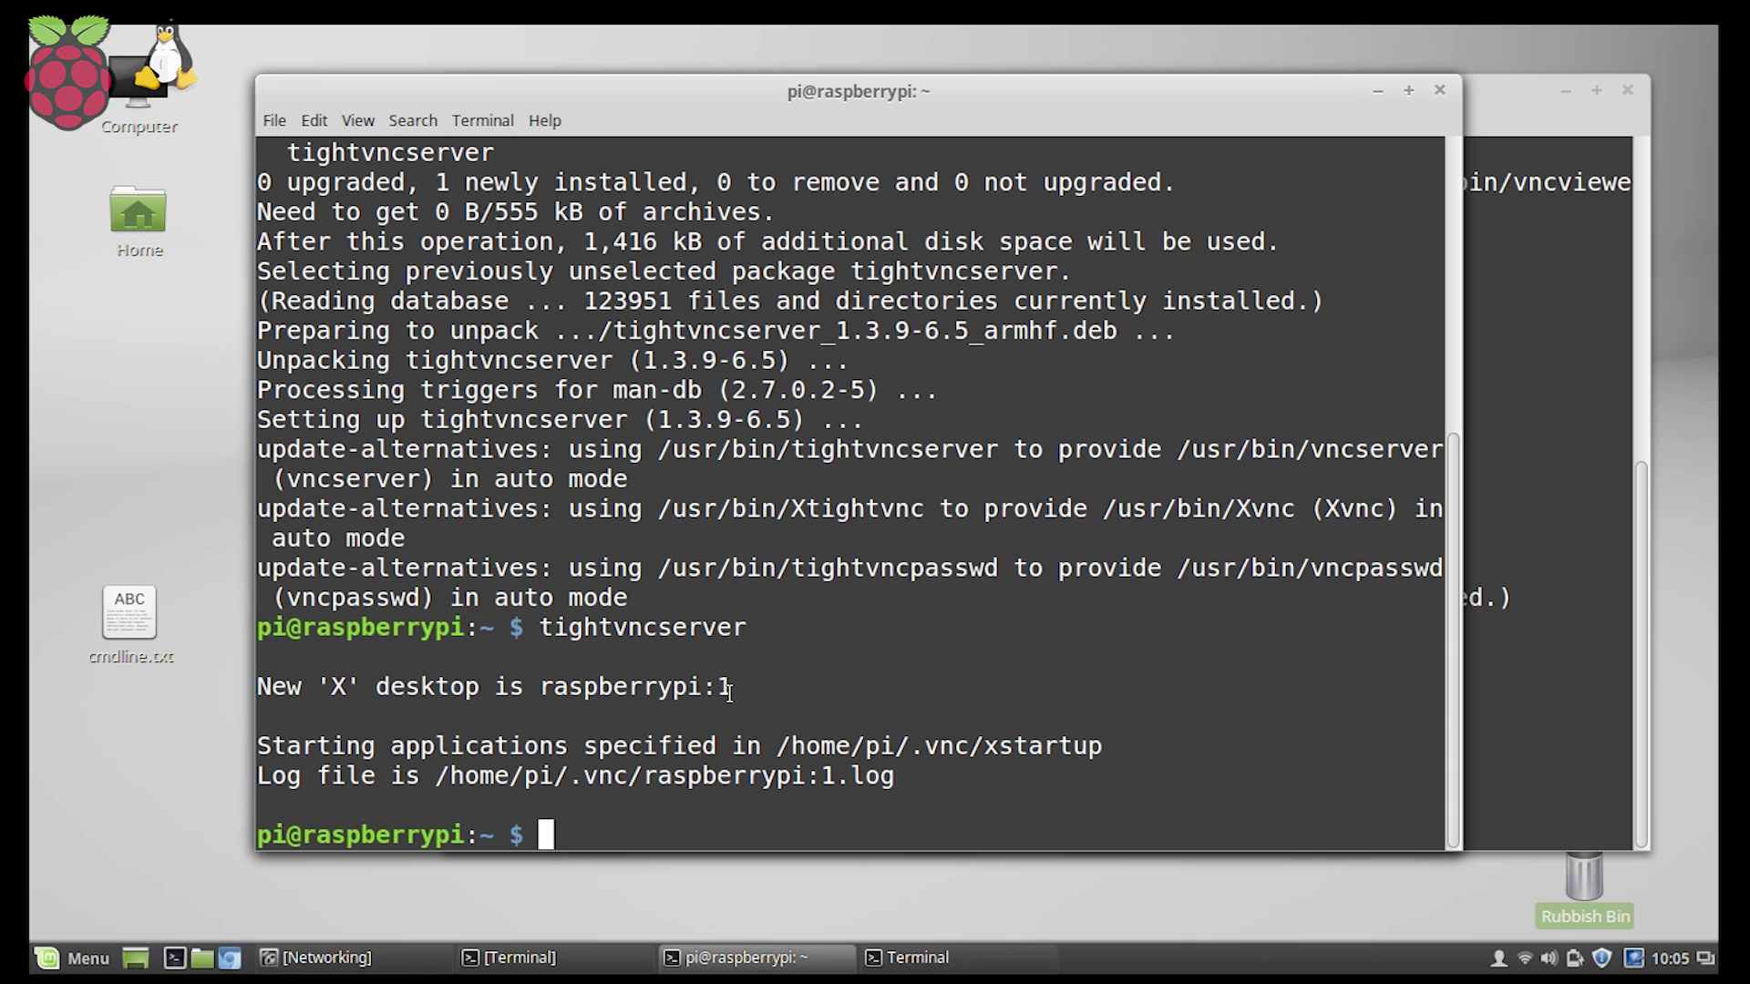
Highlight the new desktop raspberrypi:1 and display :1, then bring the laptop terminal forward.
drag(729, 692, 255, 695)
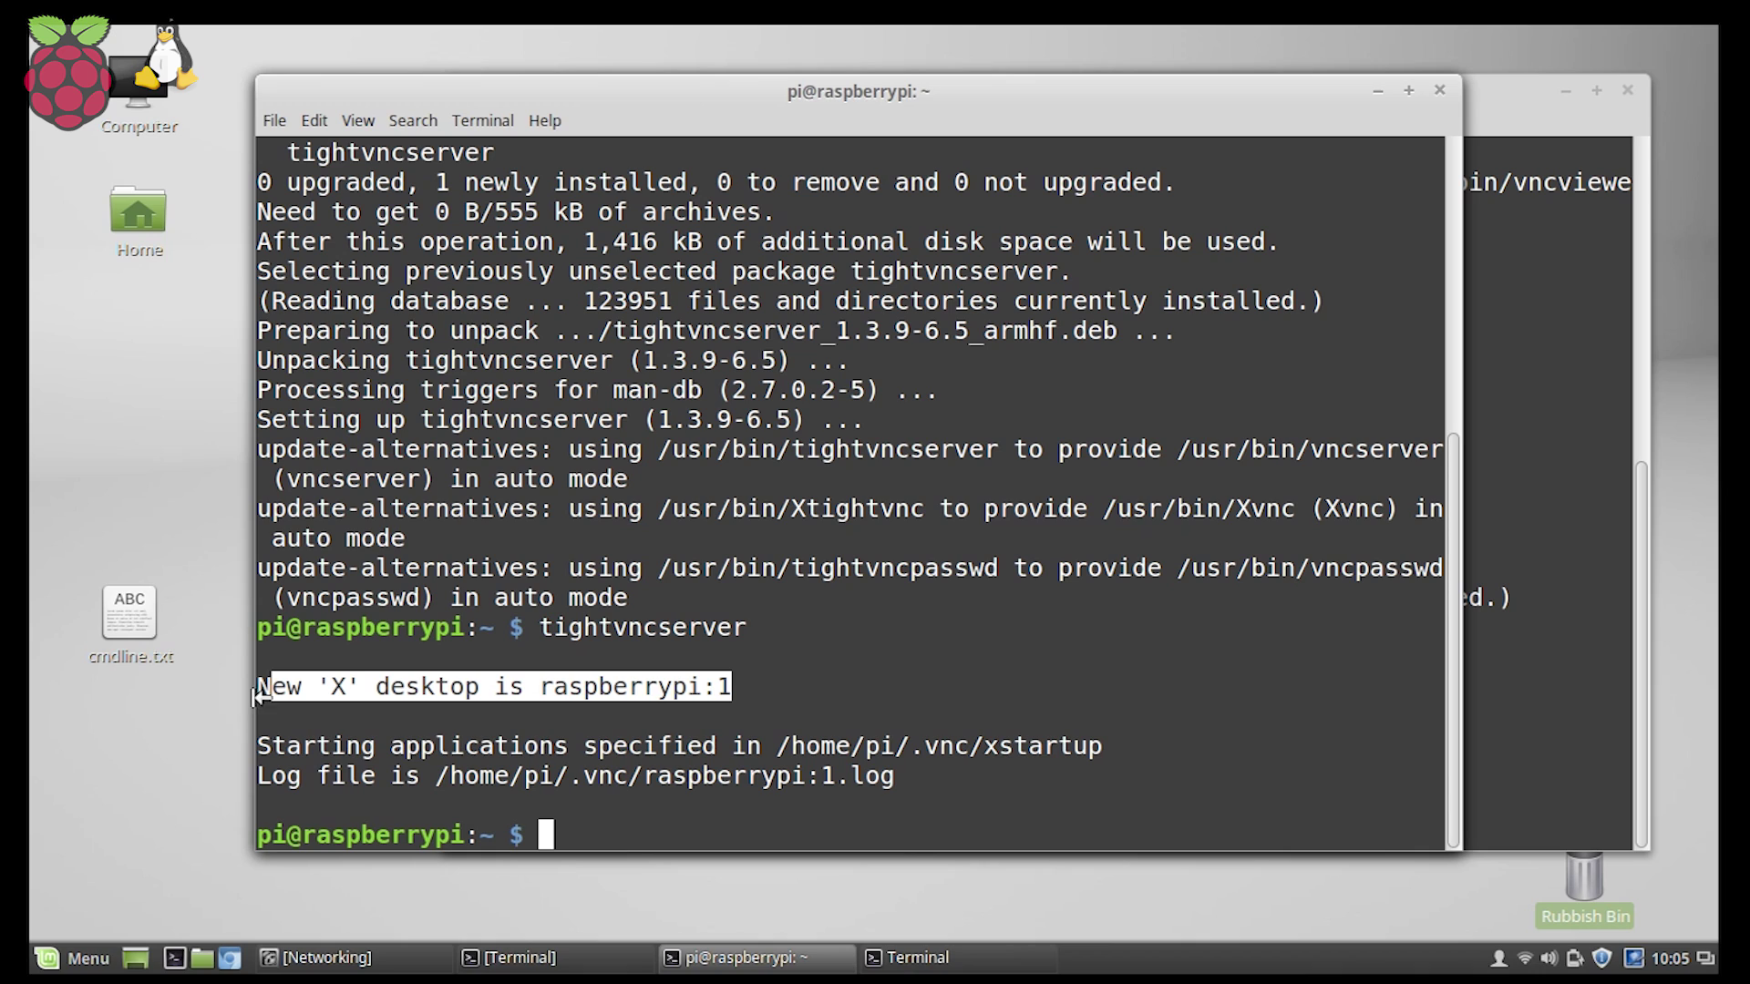
click(745, 688)
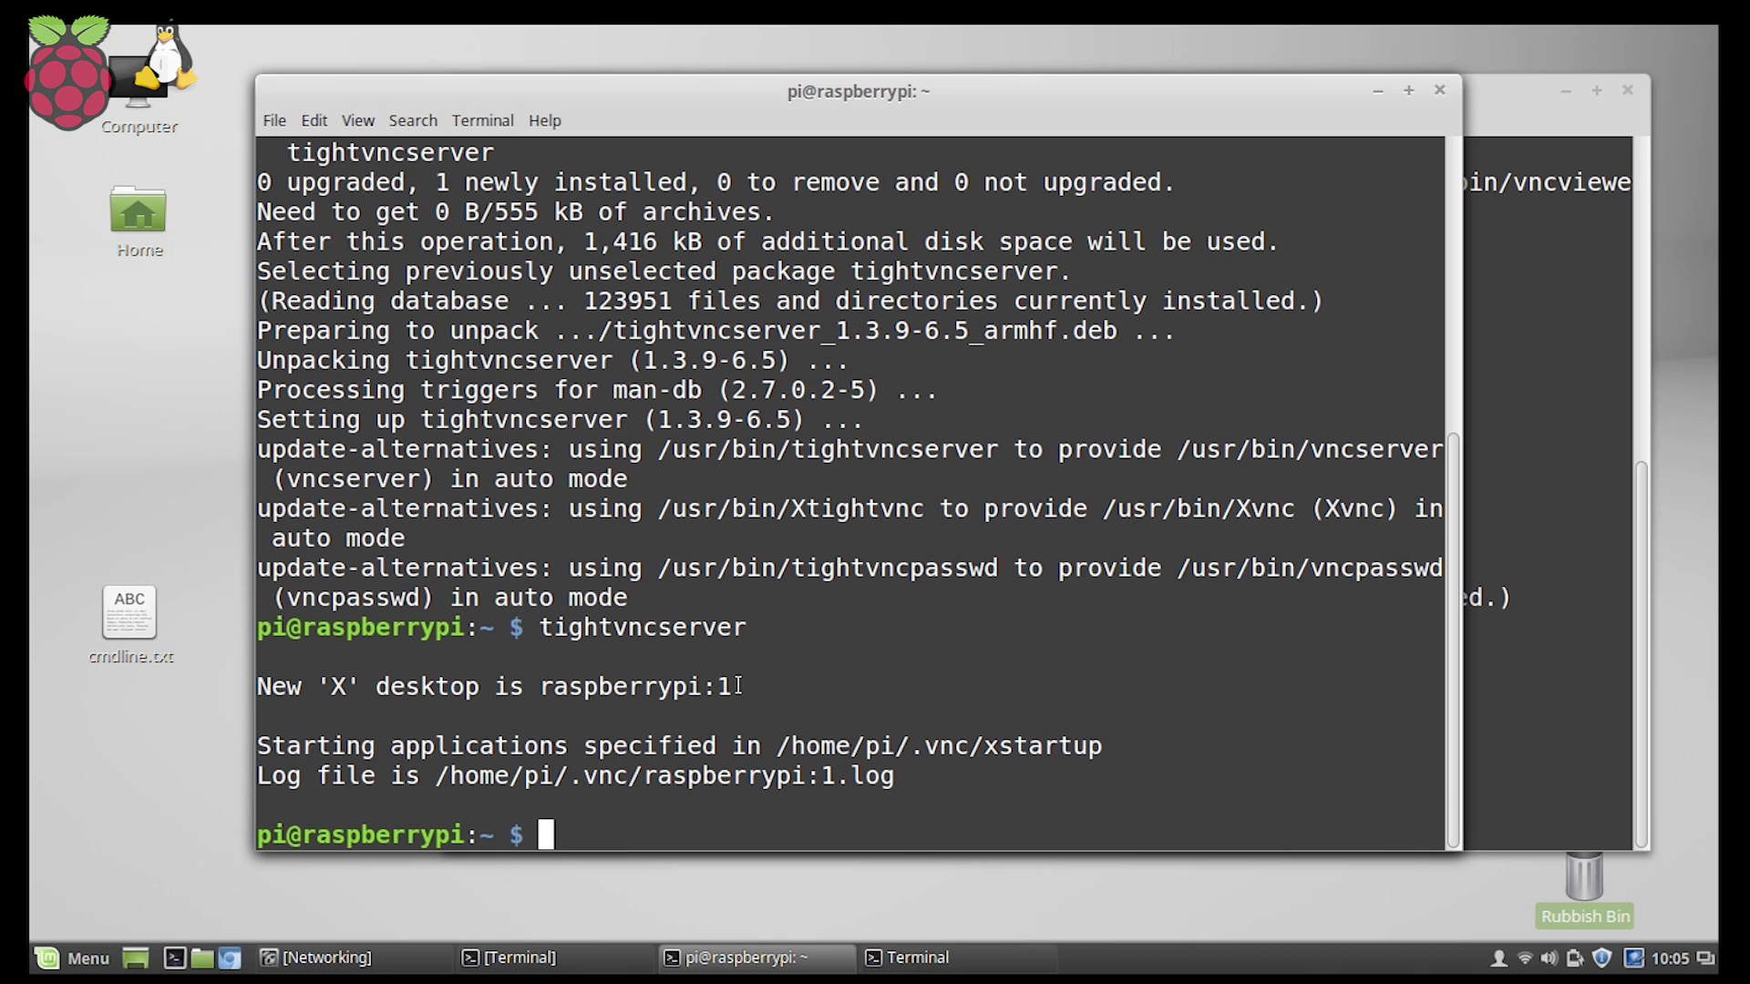
drag(731, 686, 315, 682)
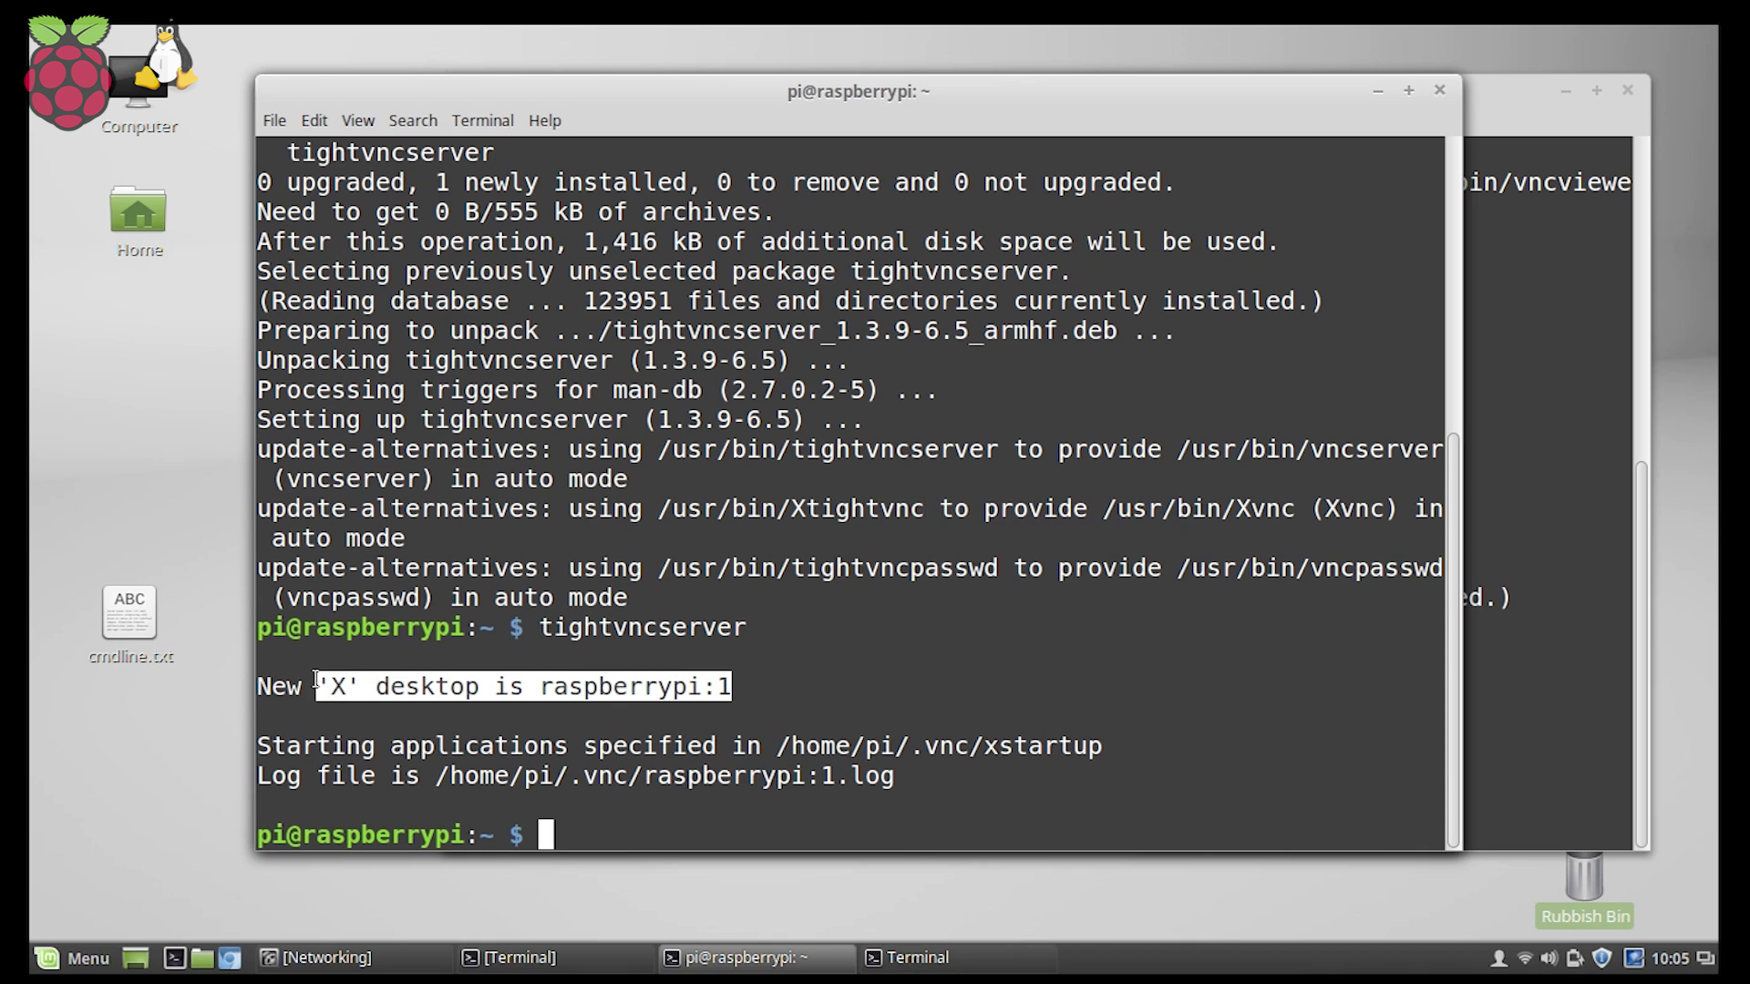
double_click(692, 682)
drag(740, 688, 709, 686)
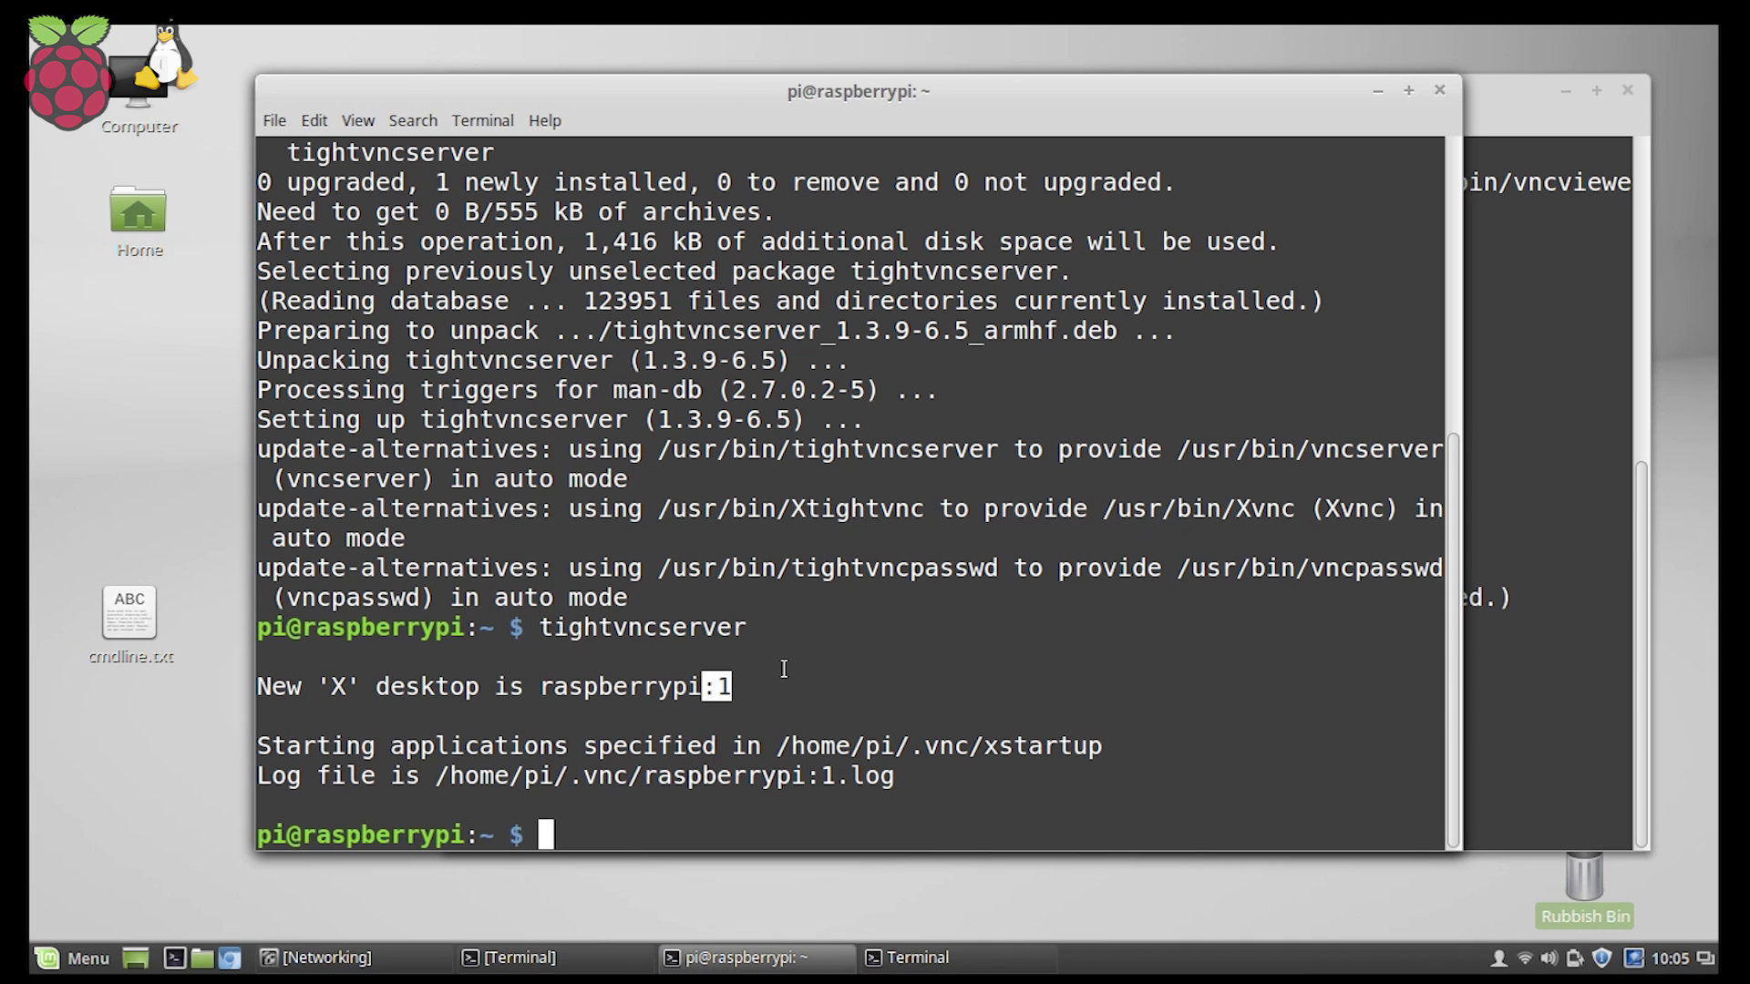
click(1510, 469)
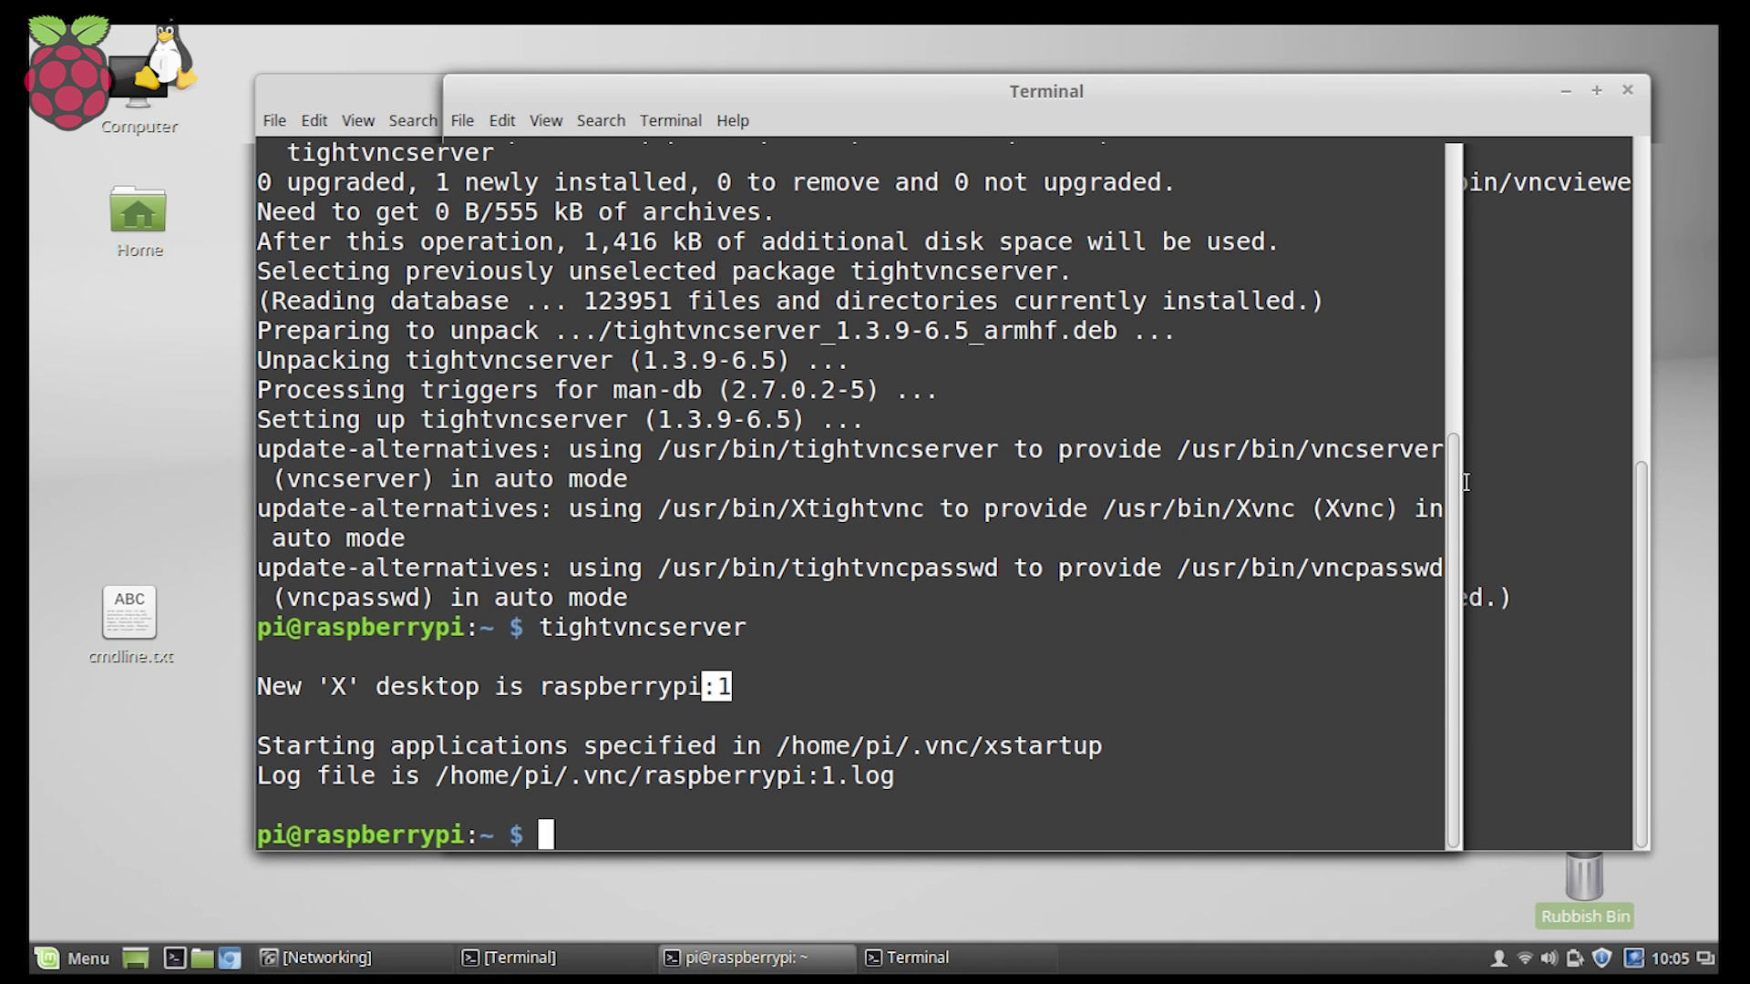
Rerun the remmina install, then begin a VNC profile 'Raspberry Desktop' for 192.168.0.11:1 with Pi login.
text(sudo apt-get install remmina)
key(Return)
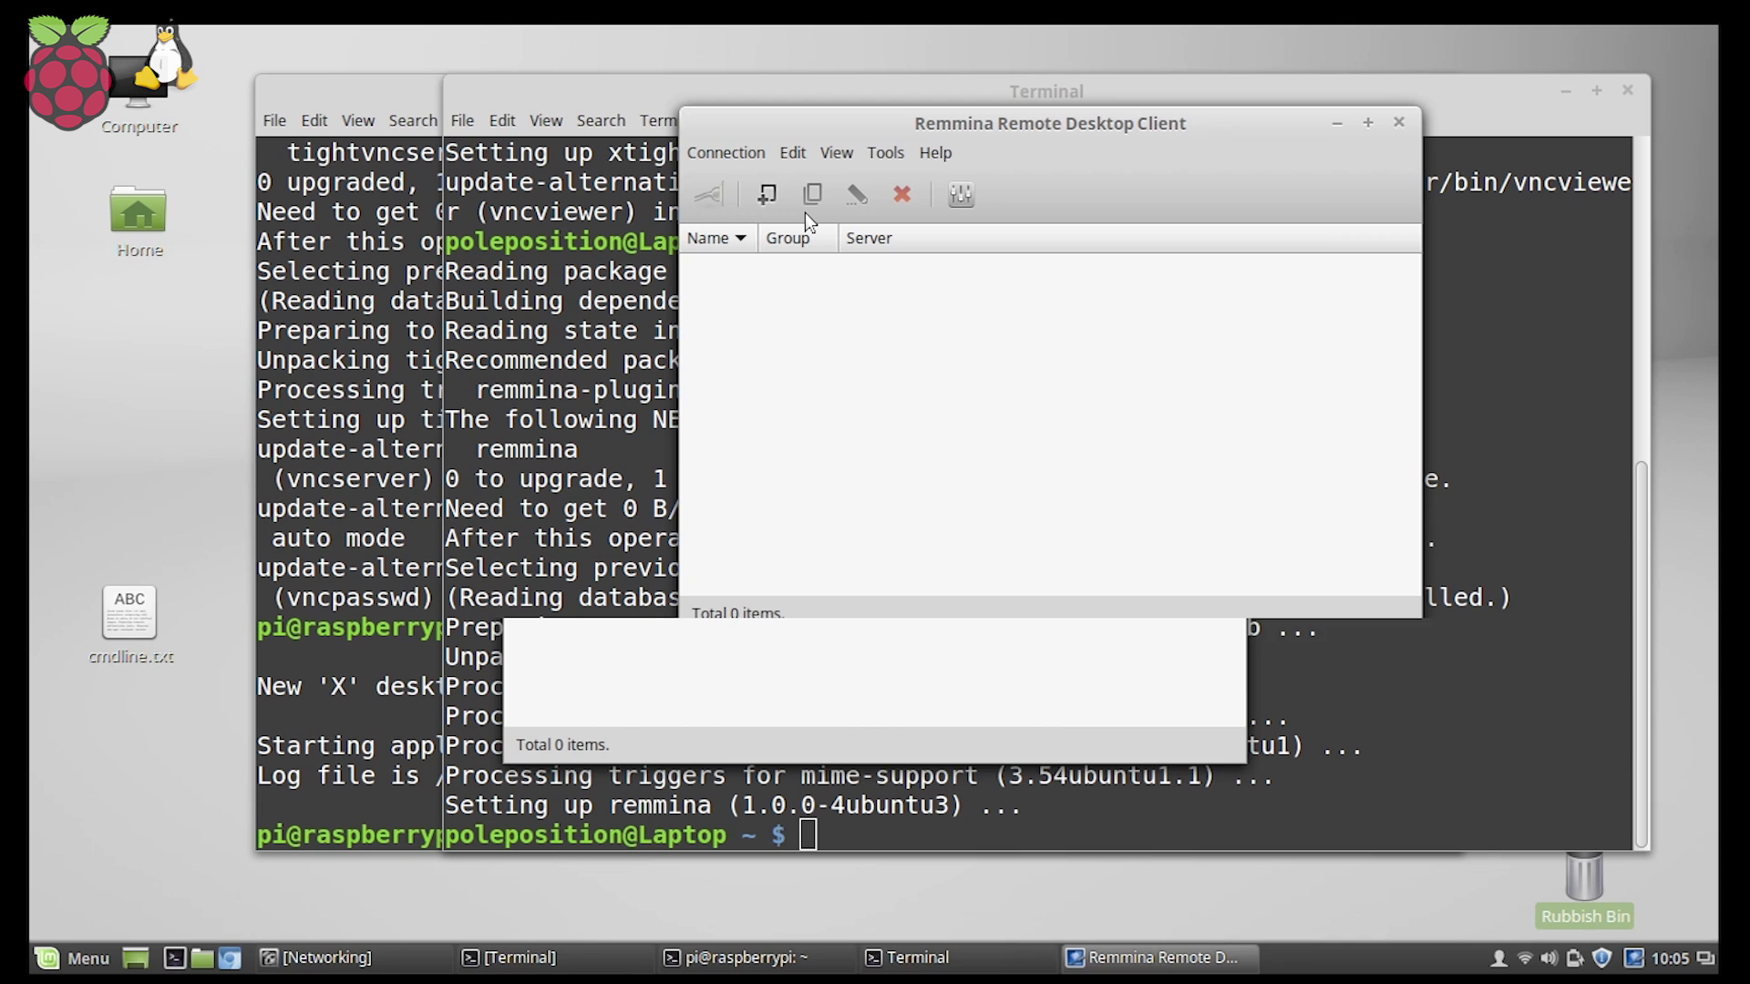
click(806, 212)
text(R)
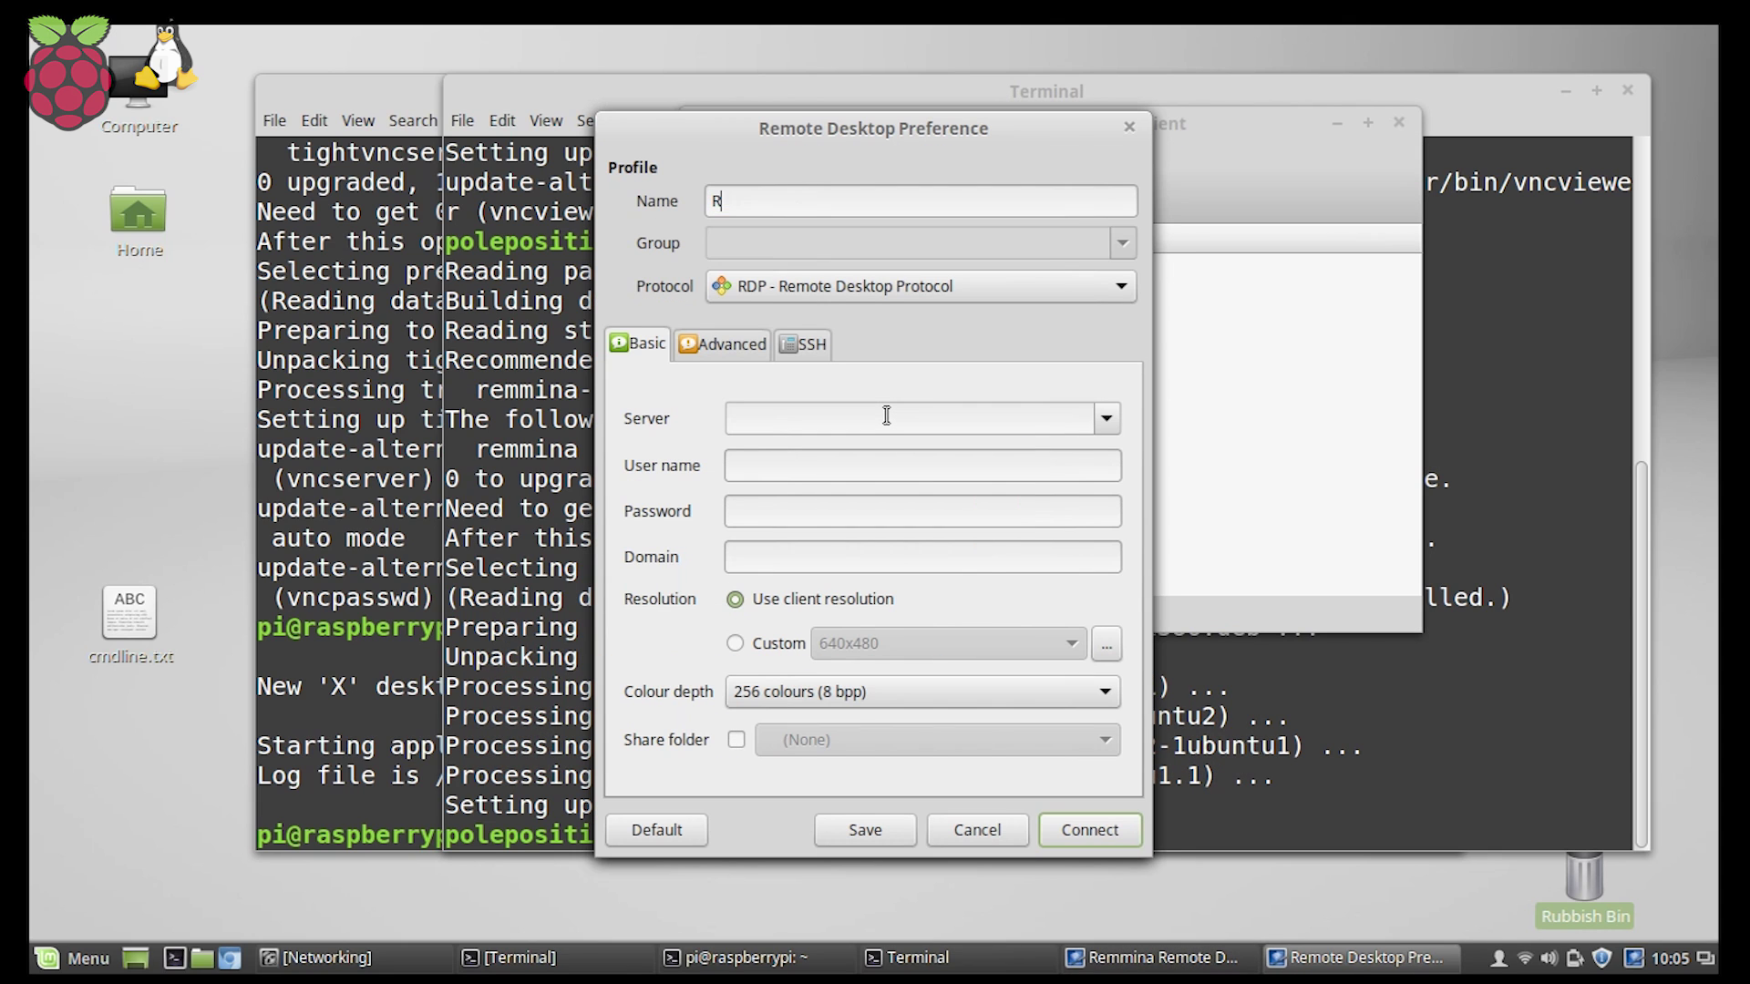
text(aspberry Desktop)
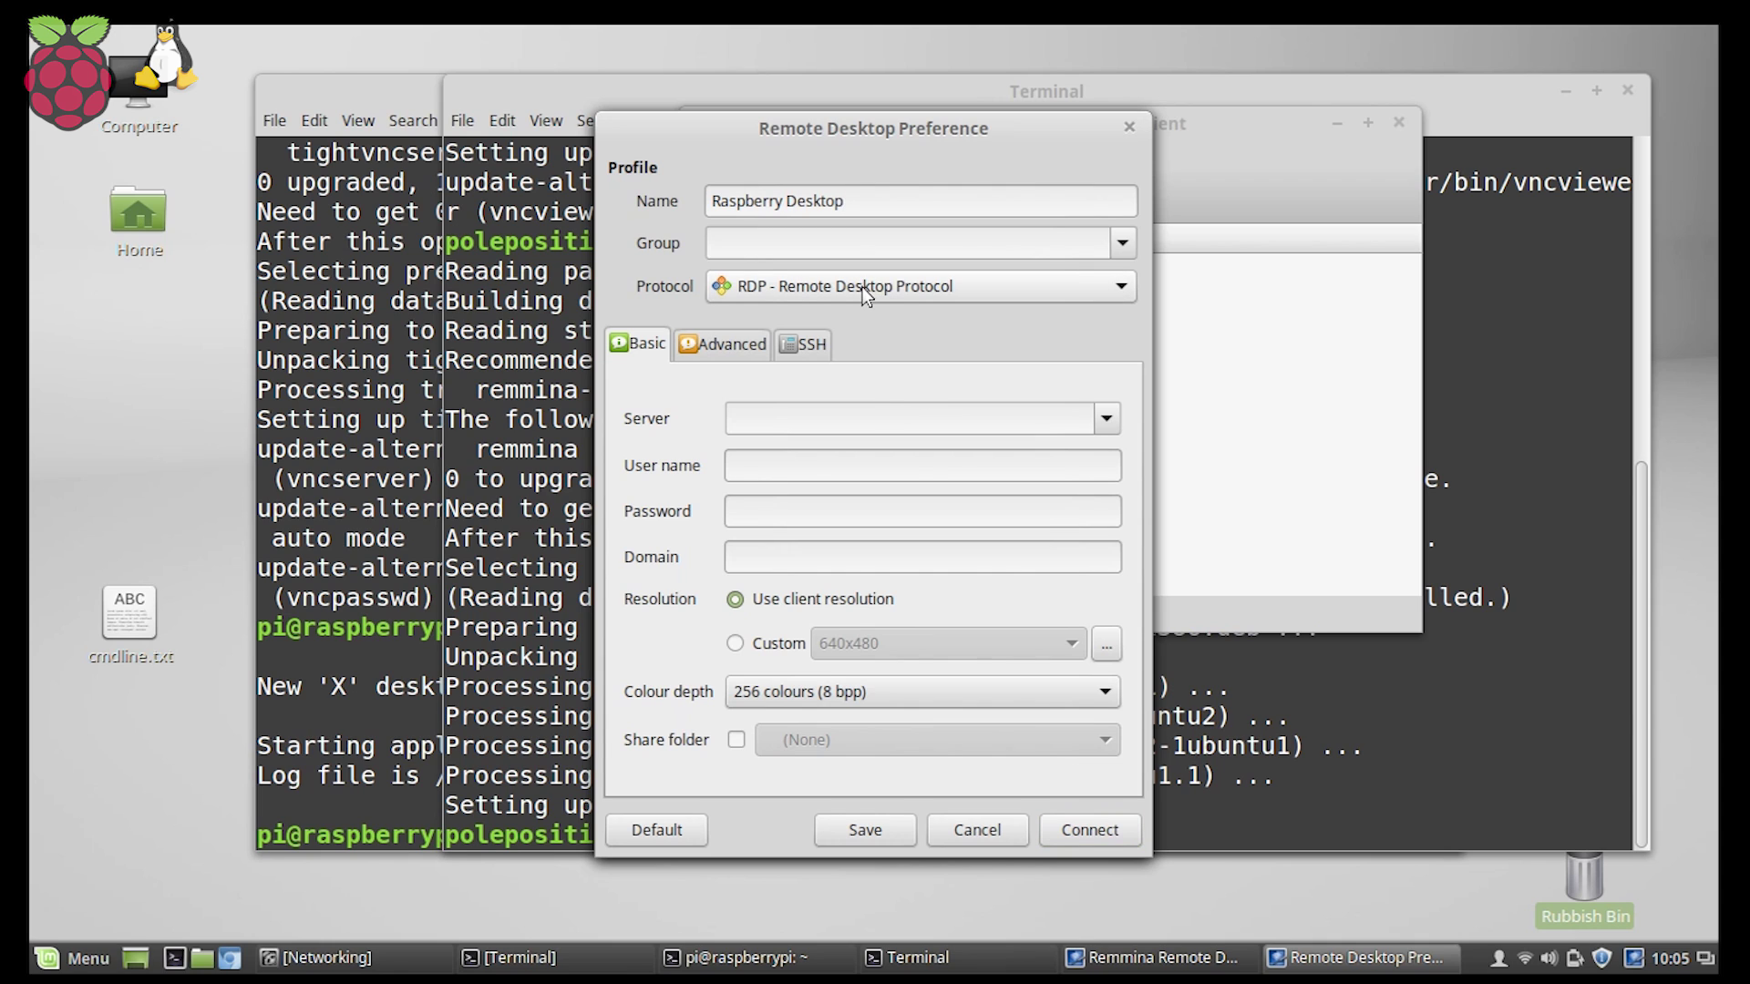
click(864, 290)
click(850, 392)
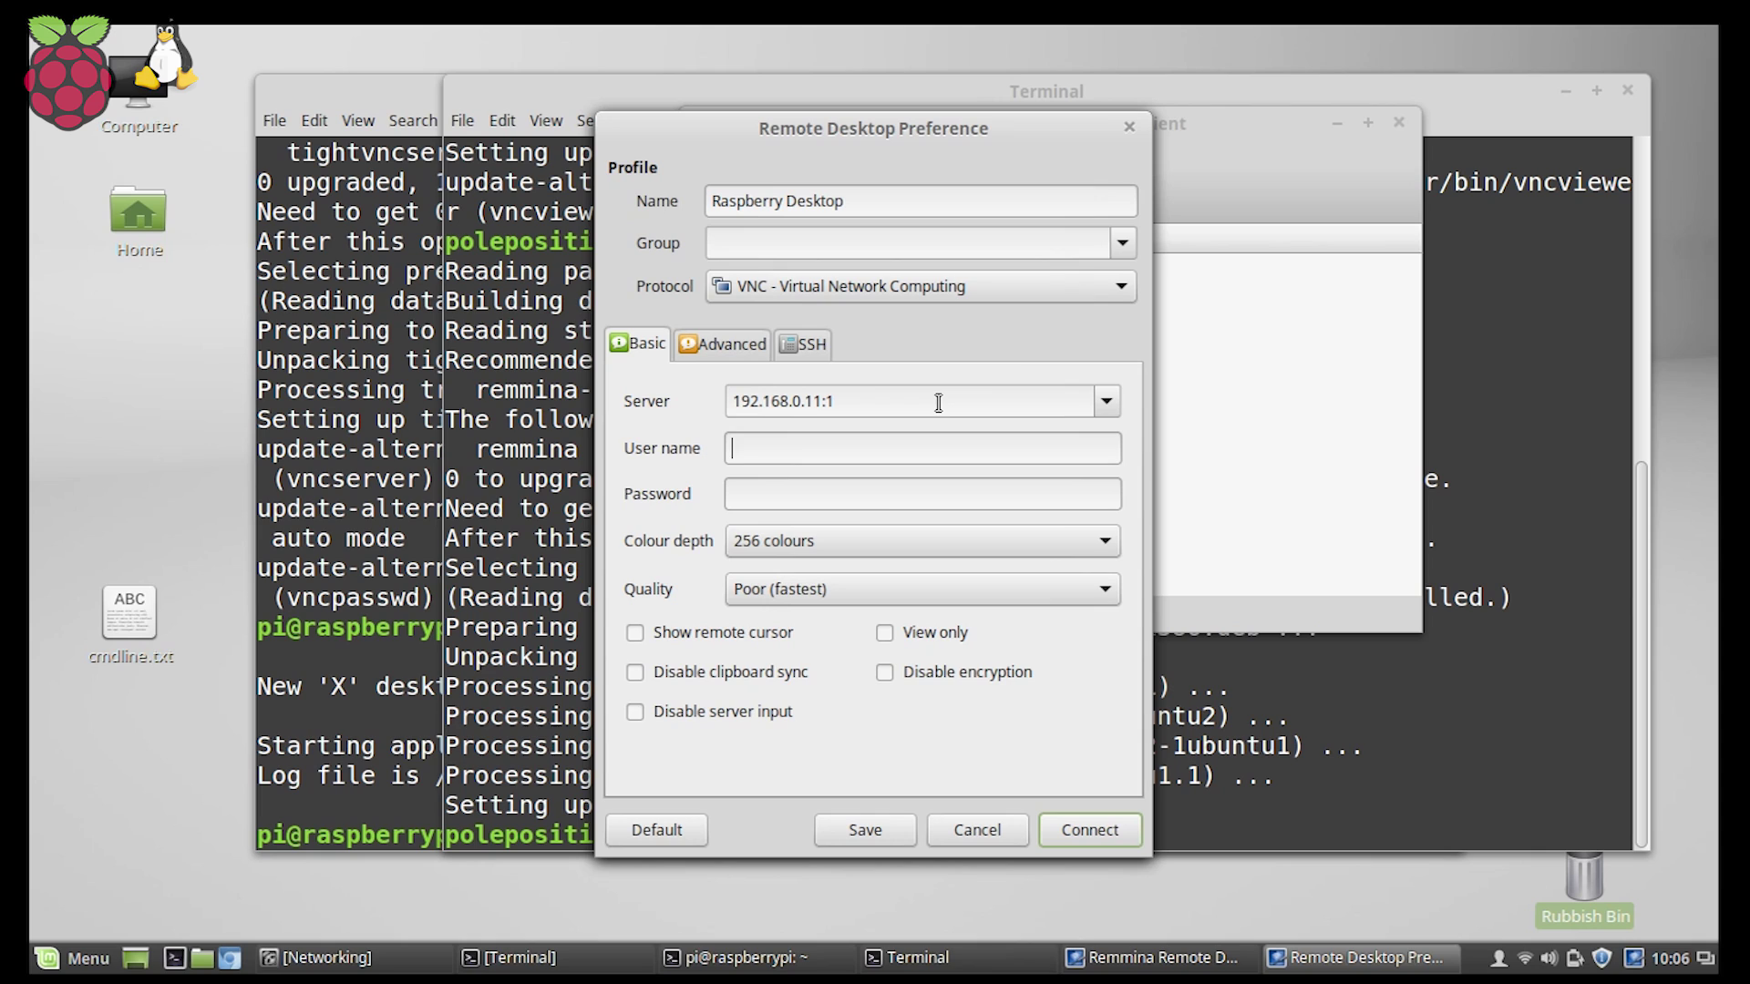
text(pi)
Set colour depth True colour (24 bit) and quality Best, then save the profile.
click(845, 532)
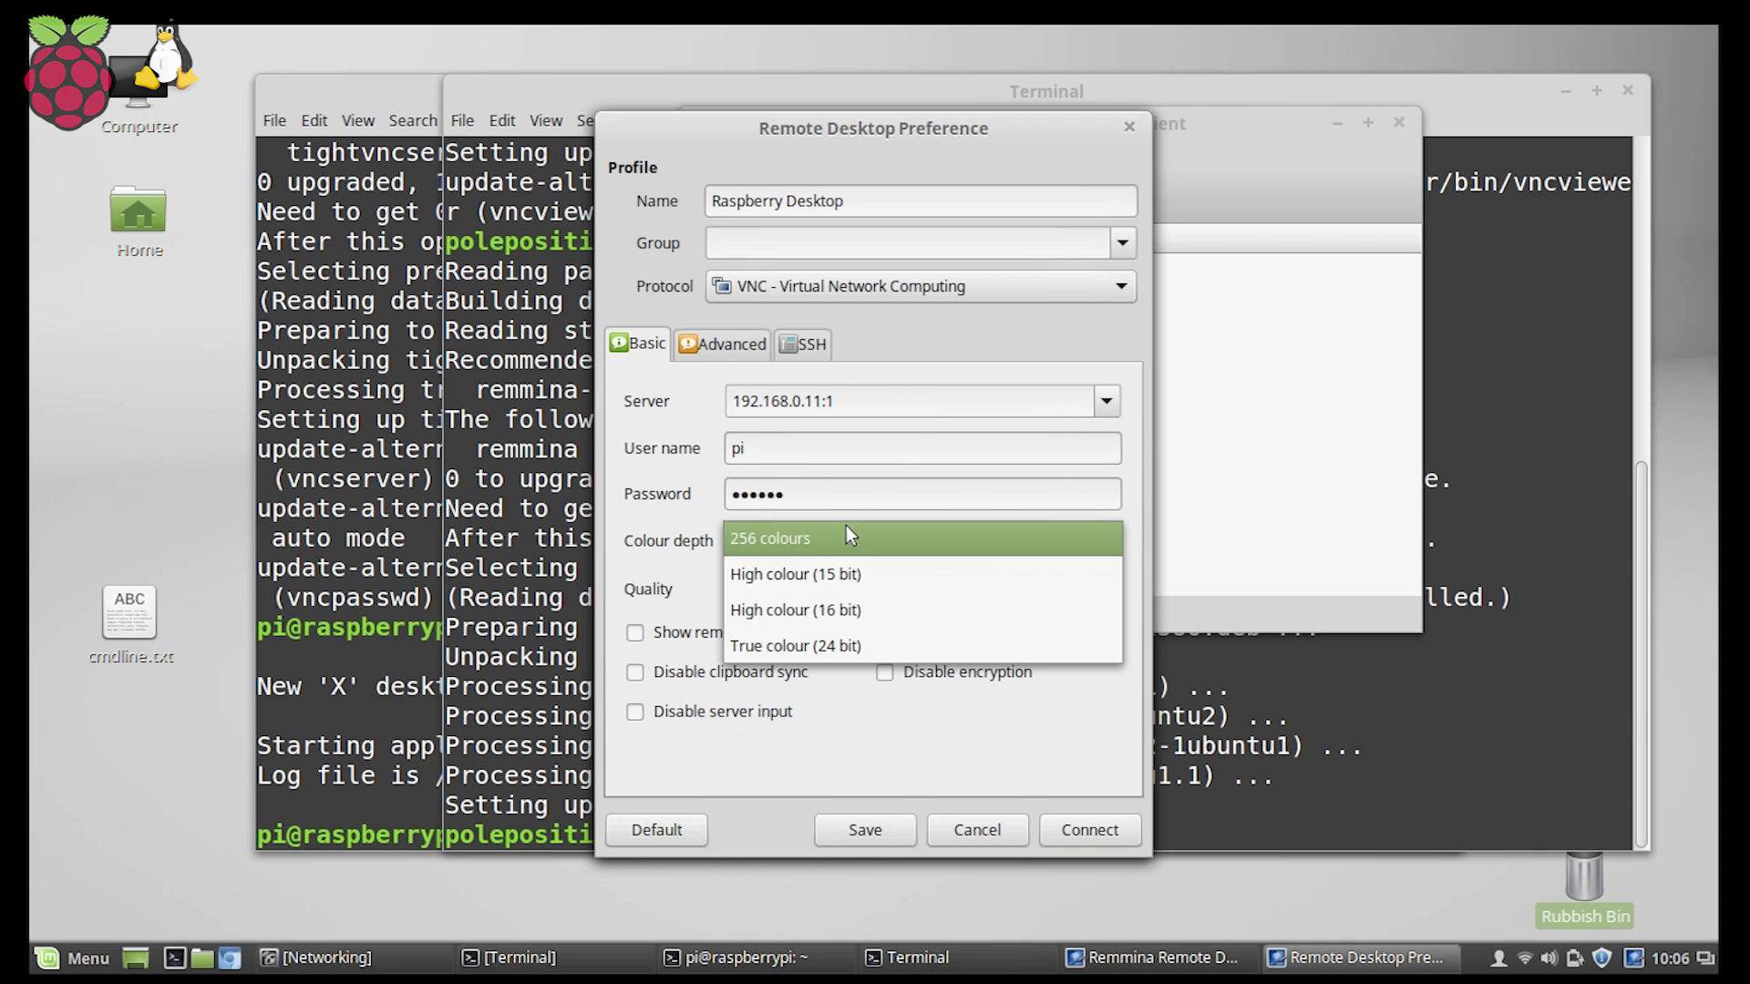
click(810, 647)
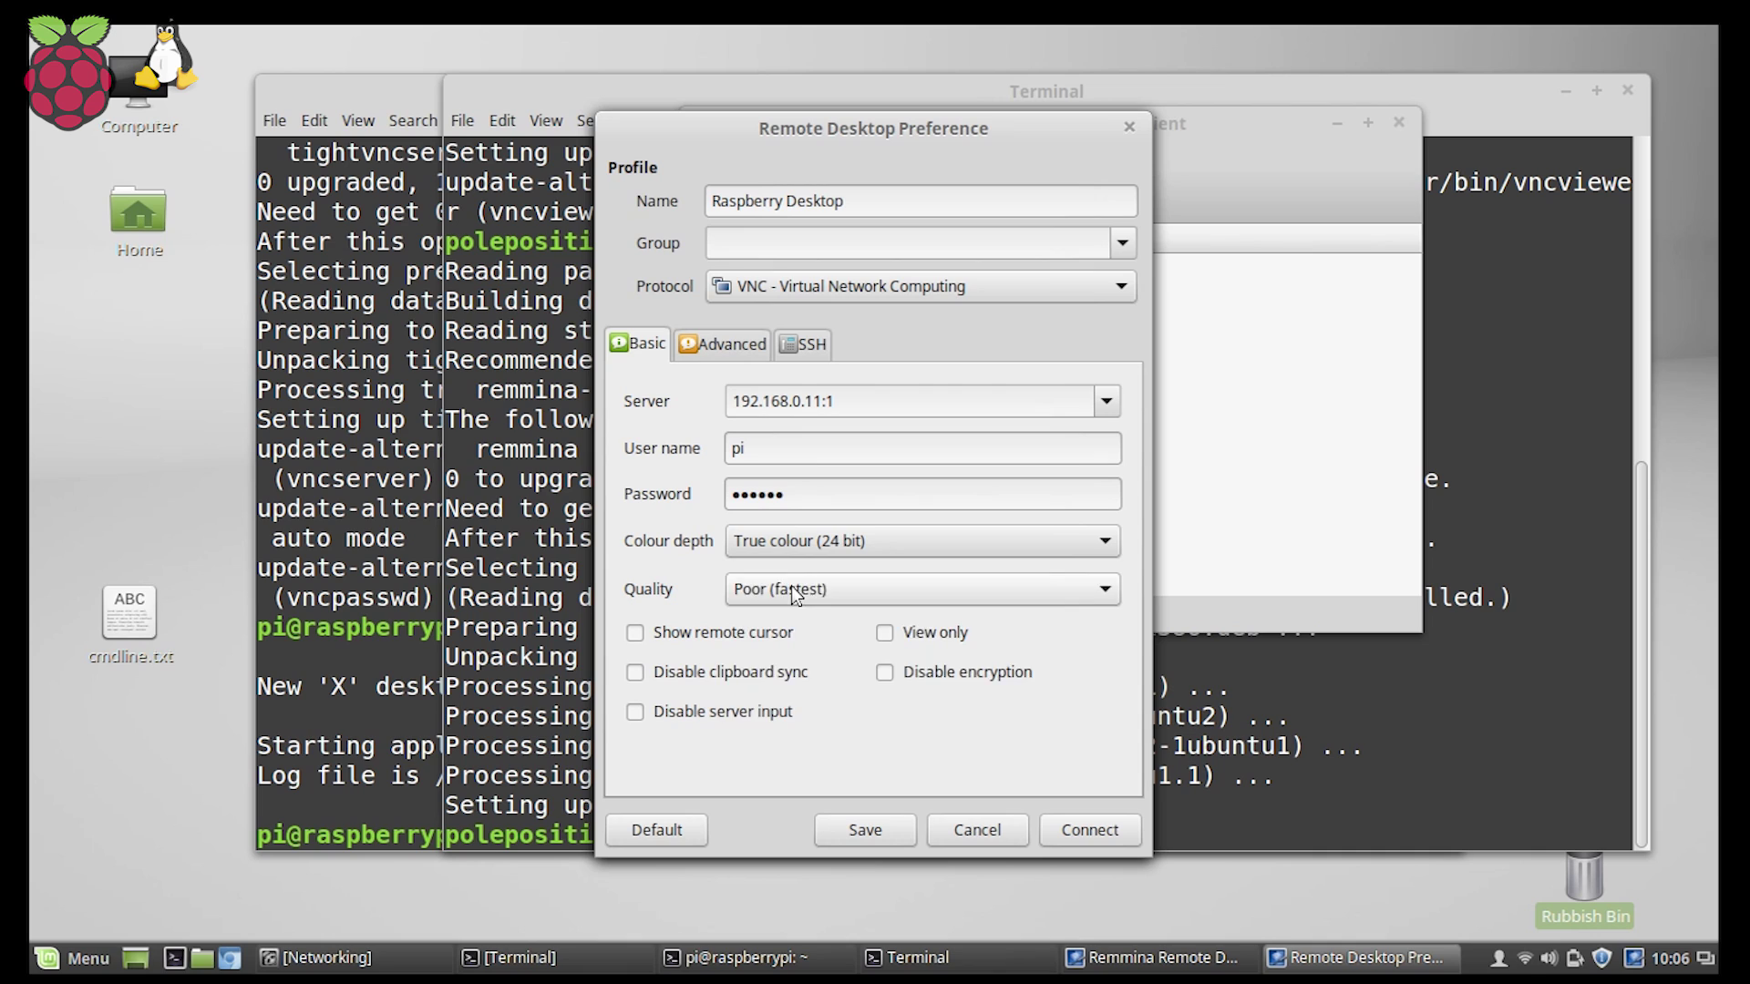
click(791, 588)
click(784, 688)
click(856, 829)
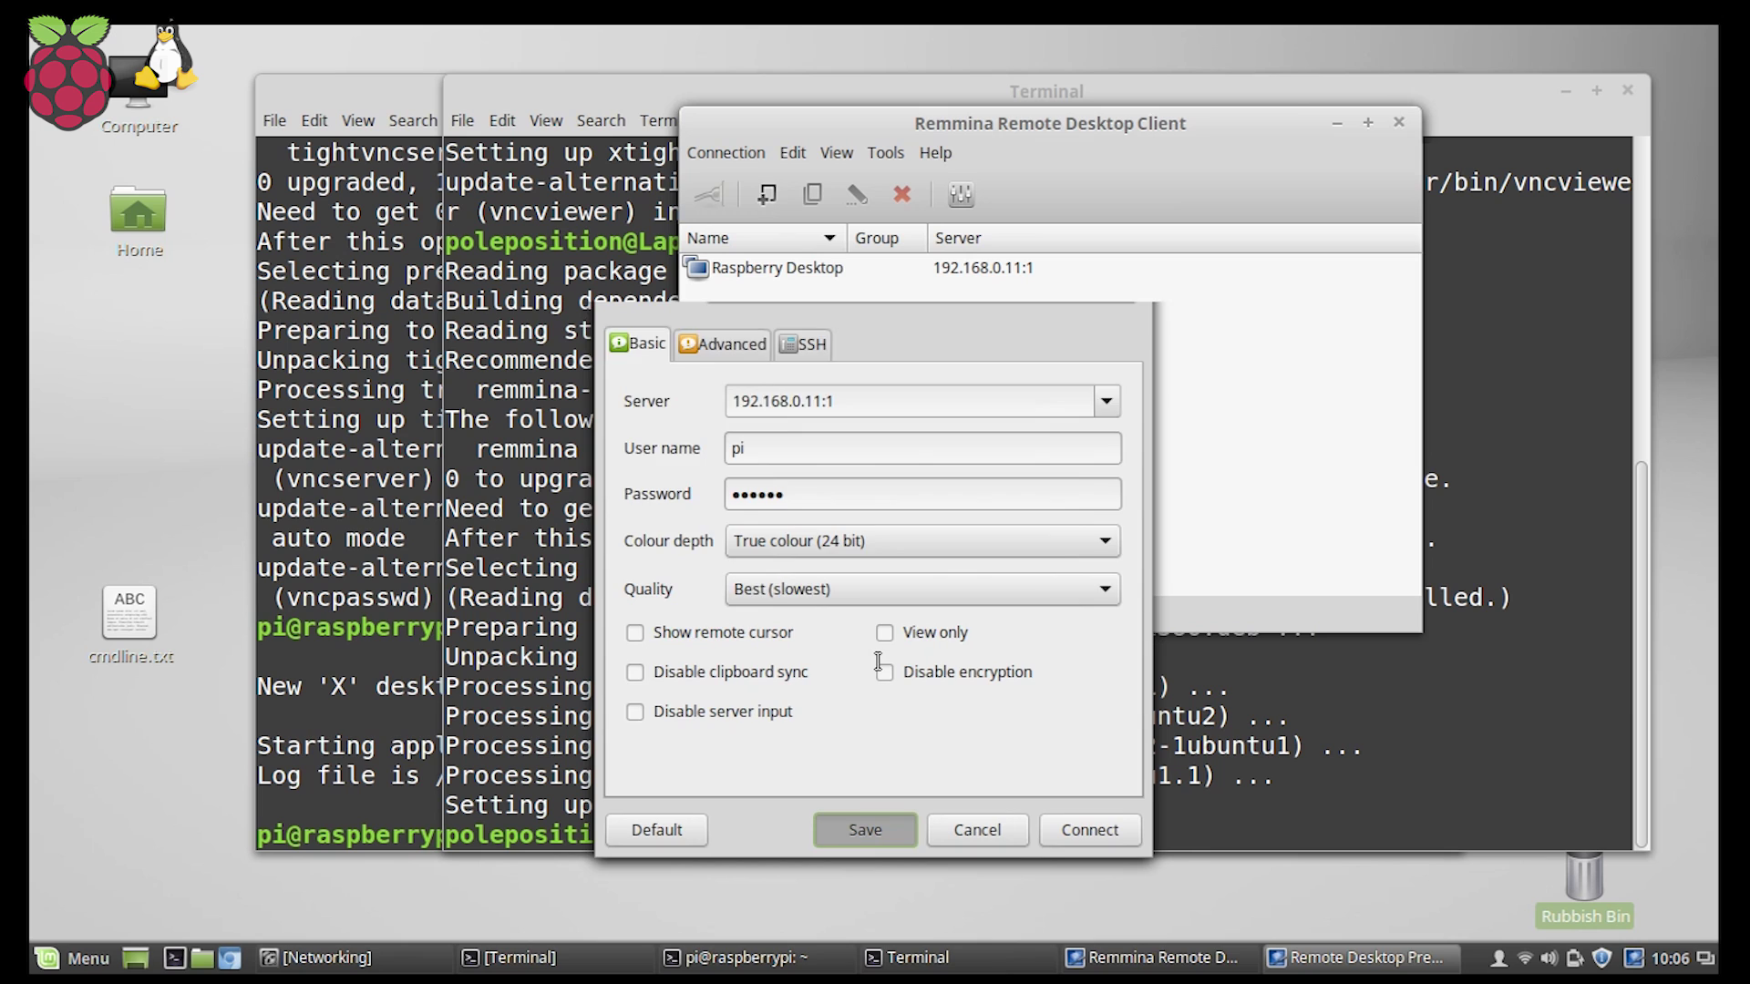
Launch the Raspberry Desktop connection from Remmina's list to open the Pi's desktop.
double_click(867, 271)
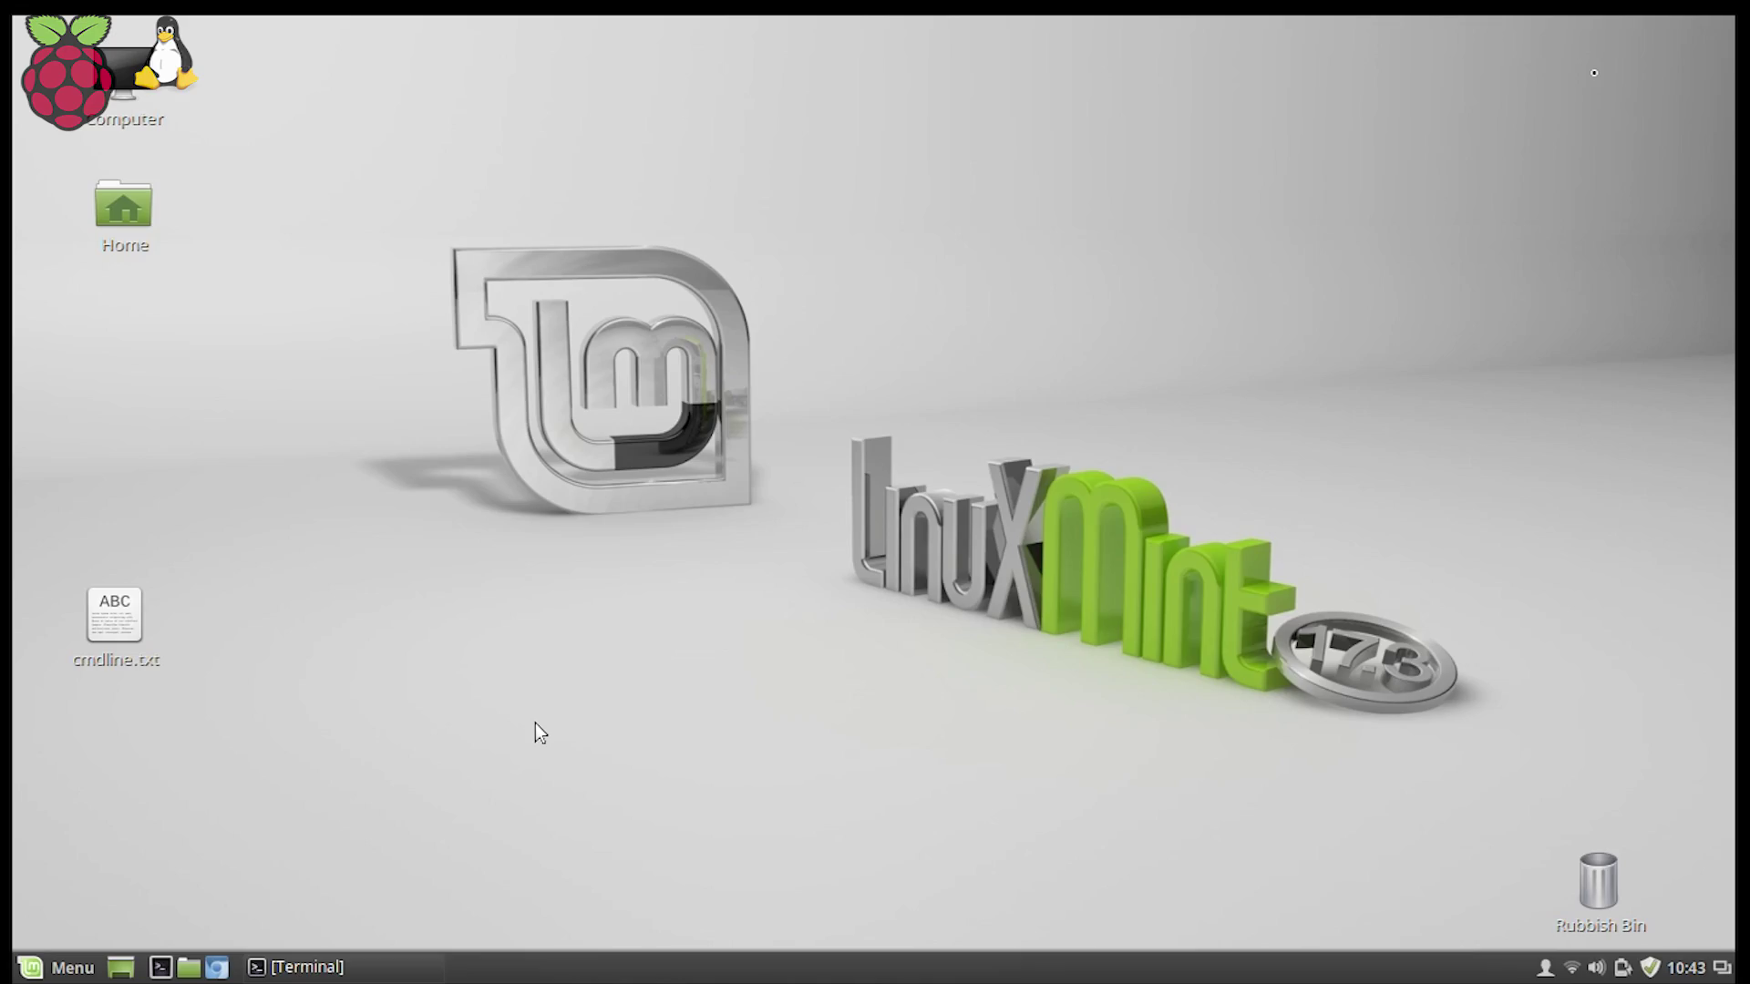
Open System Settings > Networking and view the Wired connection at 10.42.0.1.
click(36, 975)
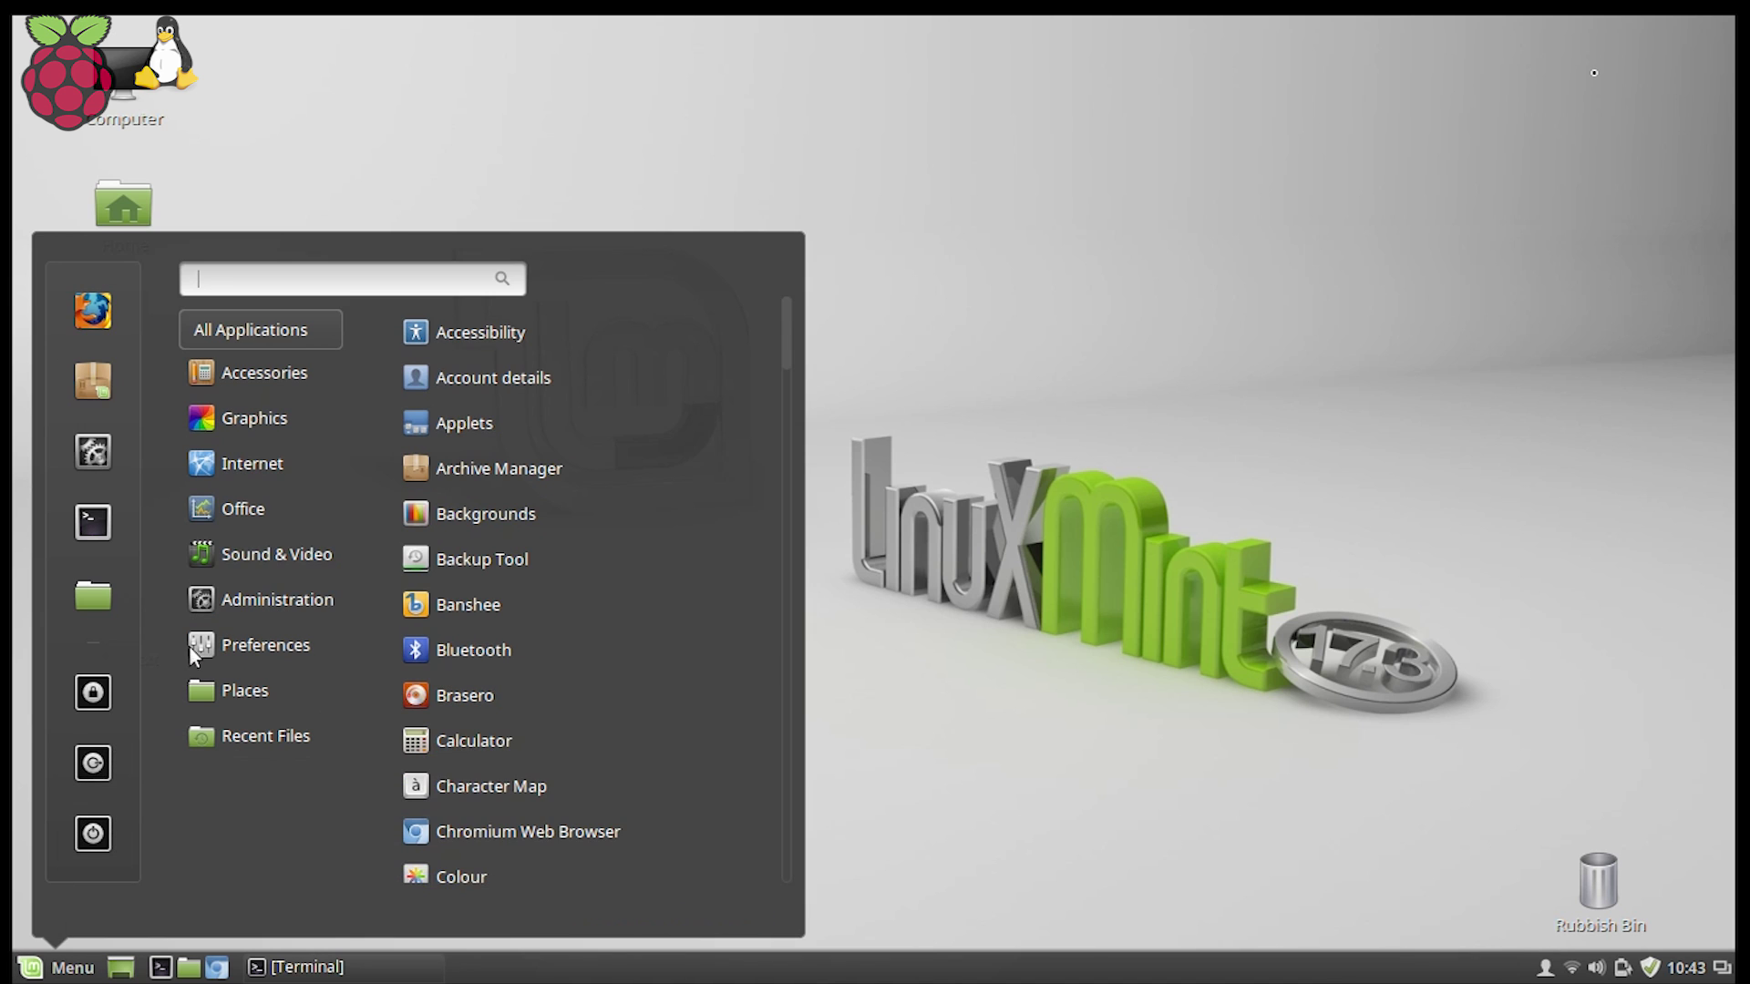
click(84, 458)
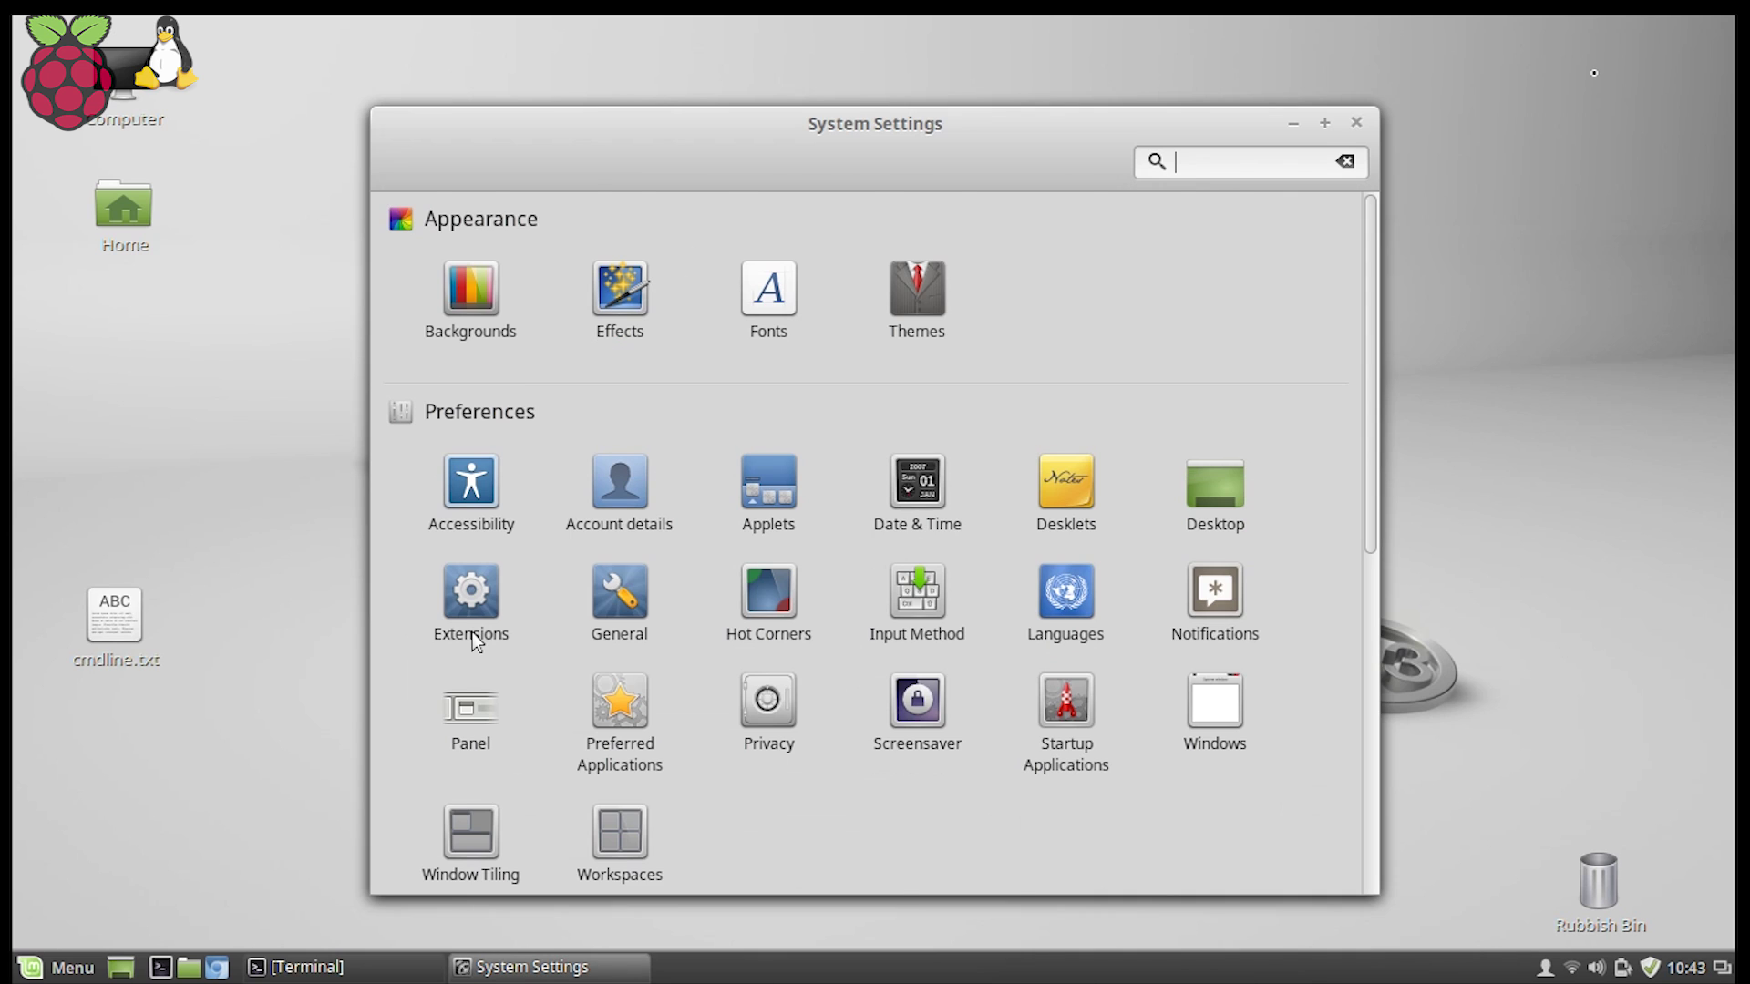
scroll(473, 641, down, 5)
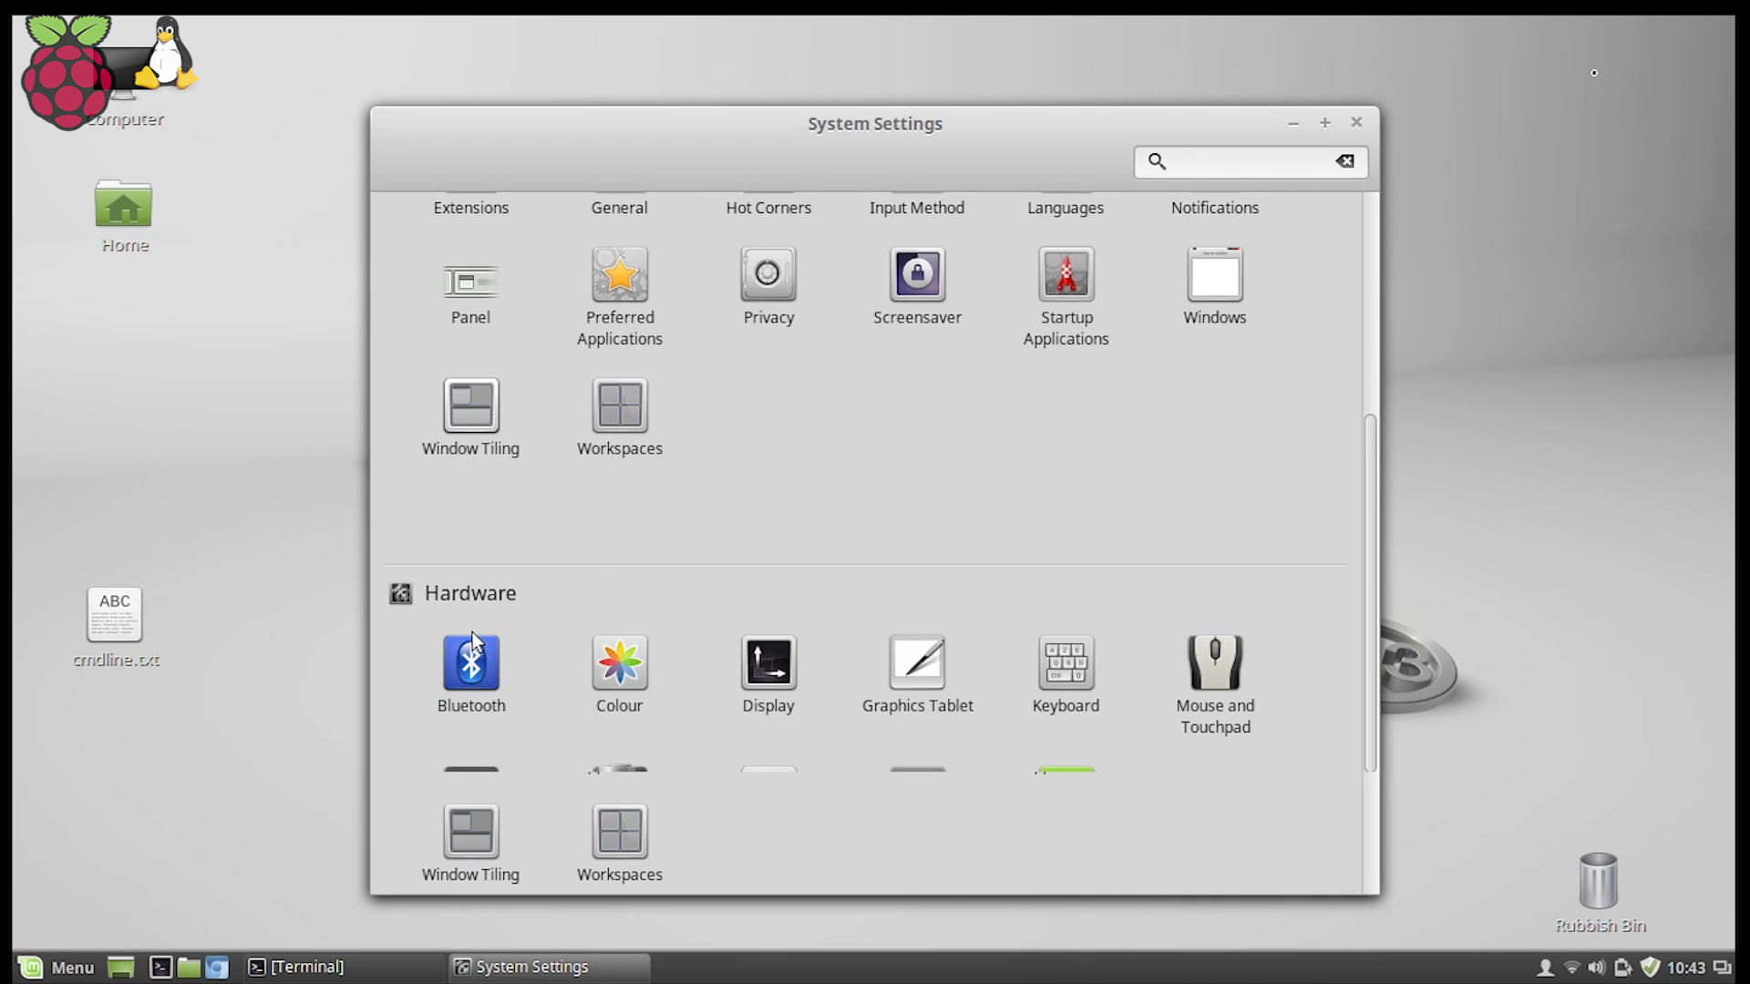
click(471, 811)
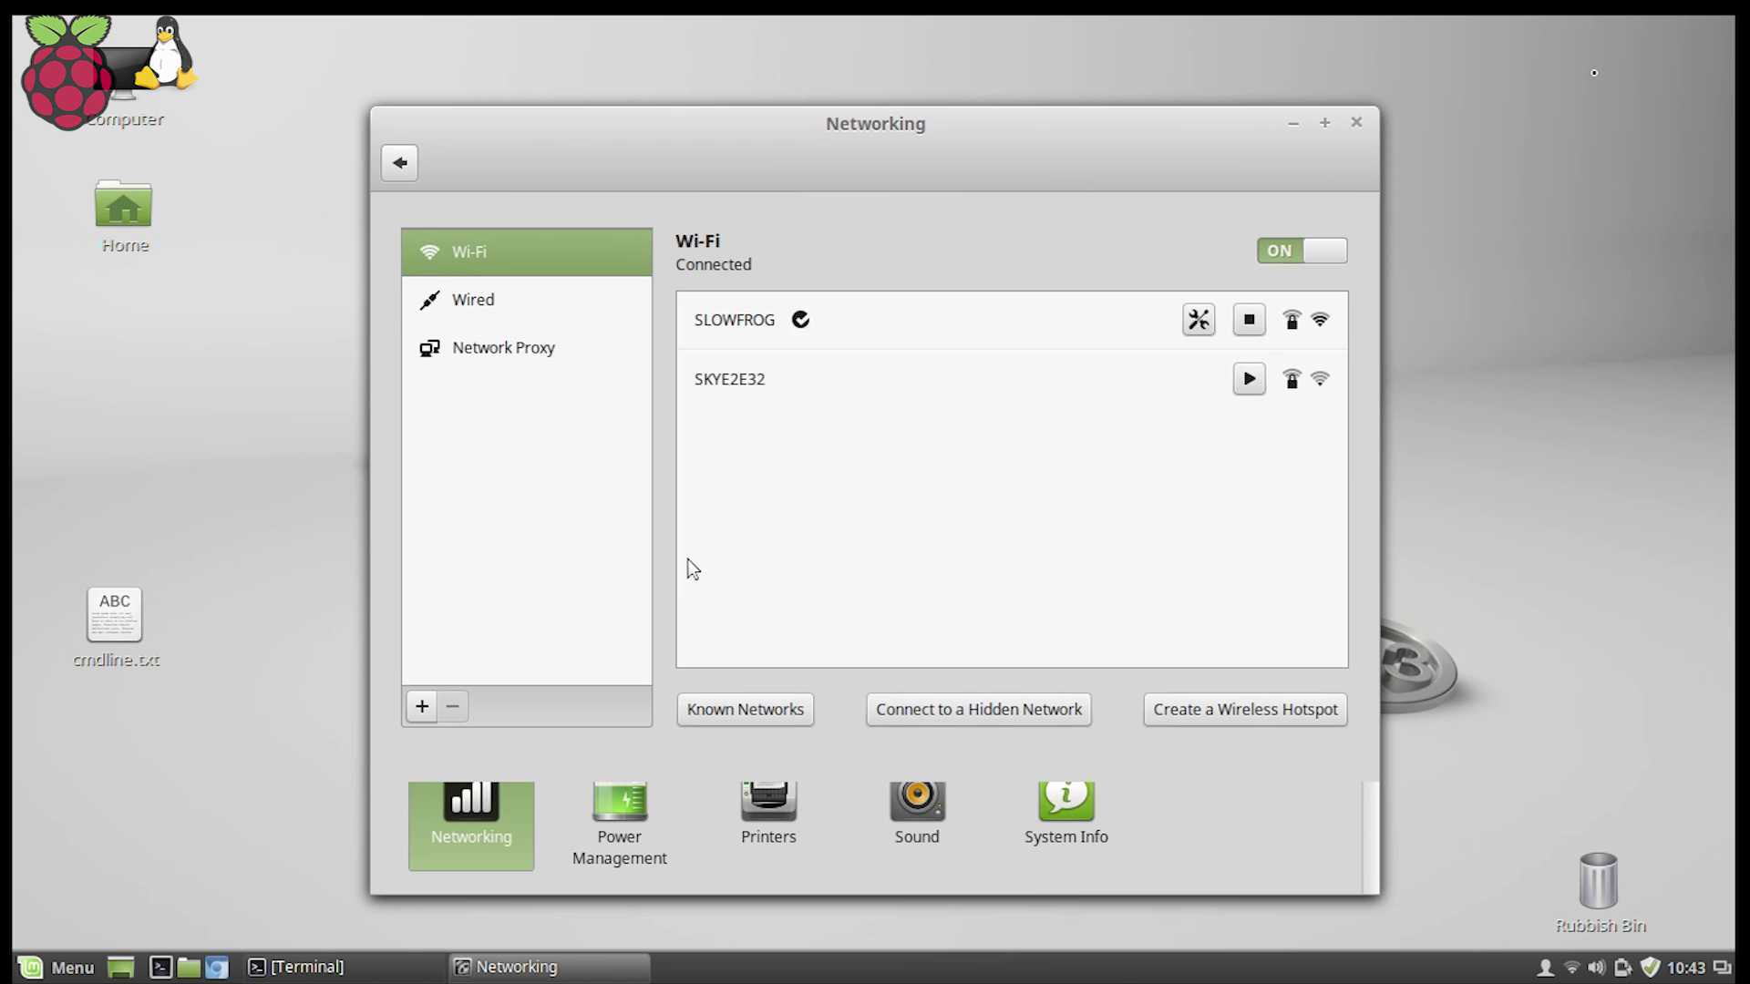
click(555, 301)
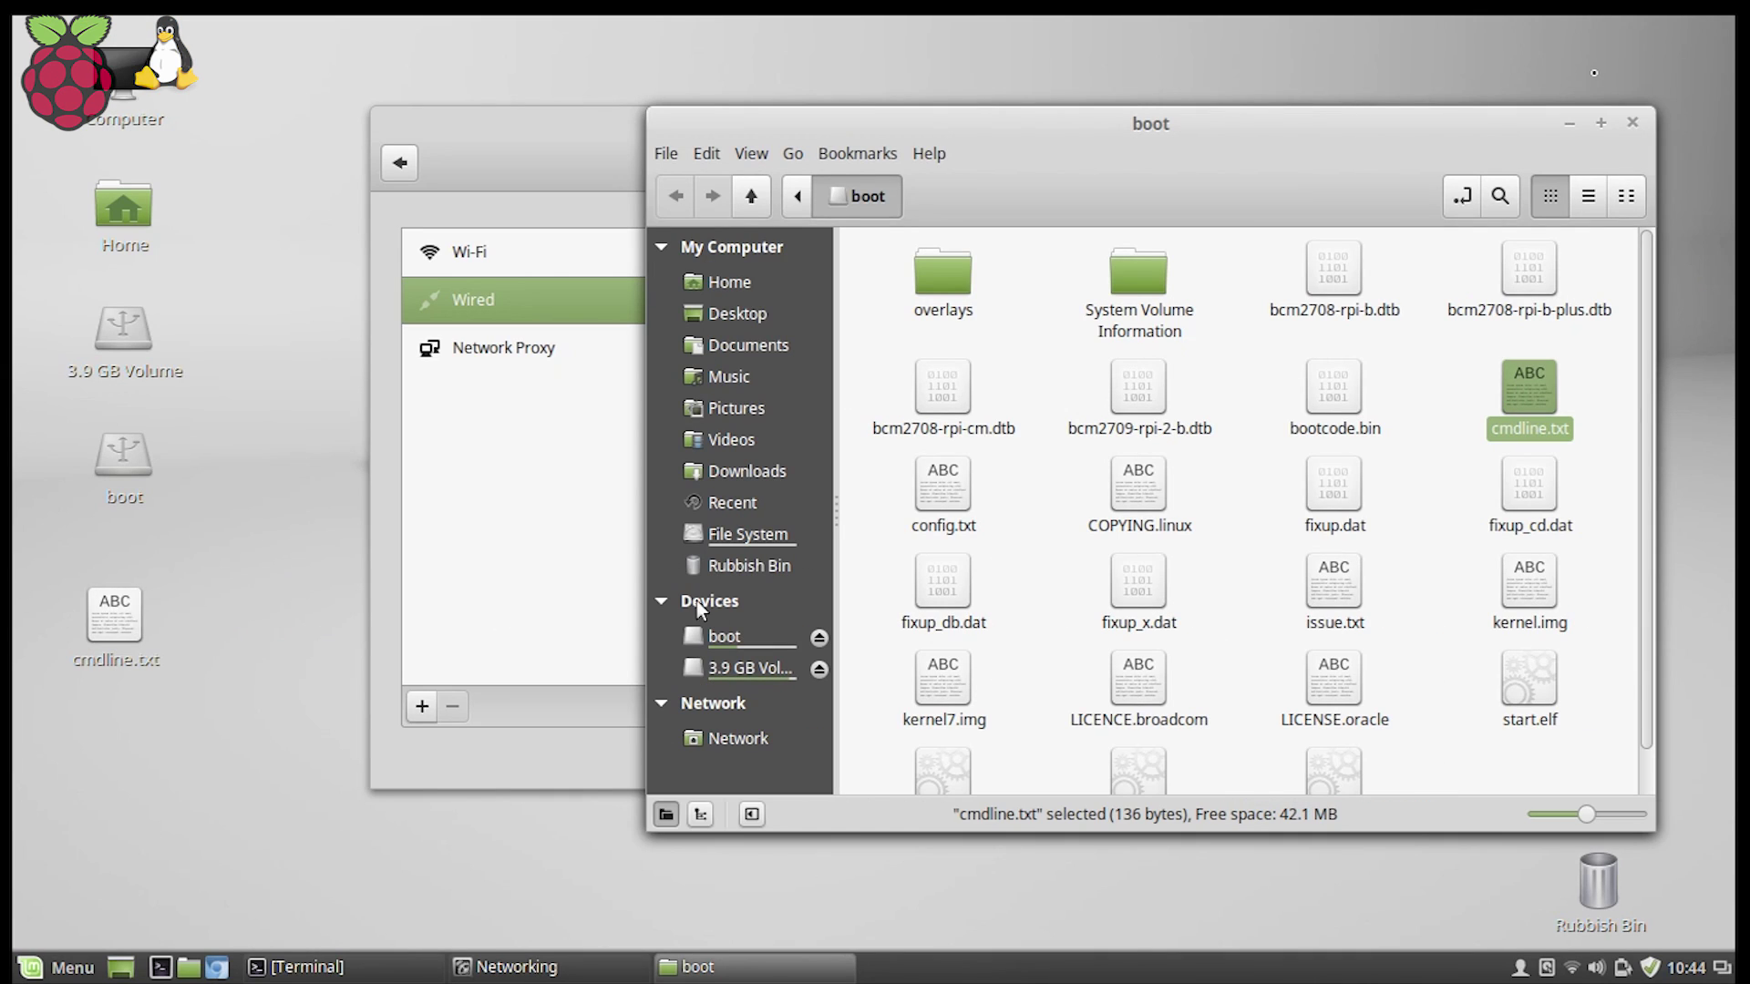
Open the boot partition's cmdline.txt in gedit to view the kernel command line.
double_click(1529, 398)
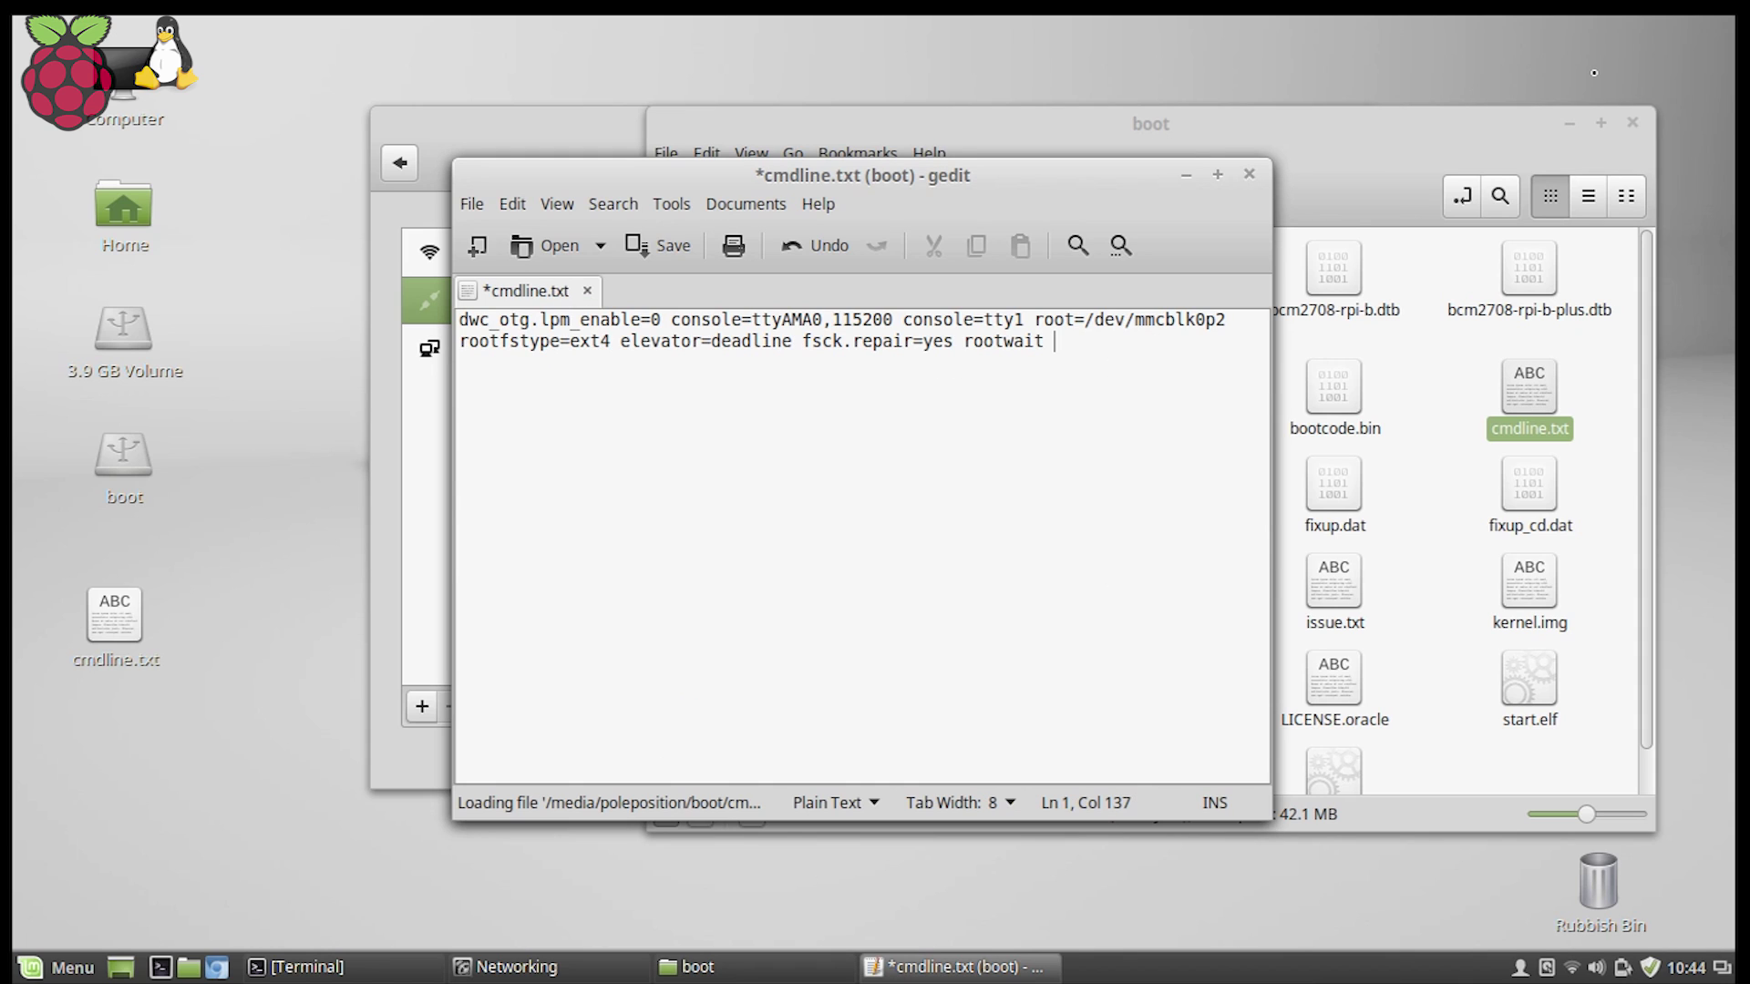
Append ip=10.42.0.2 after rootwait in cmdline.txt and save the file.
text(ip=10.42.0.)
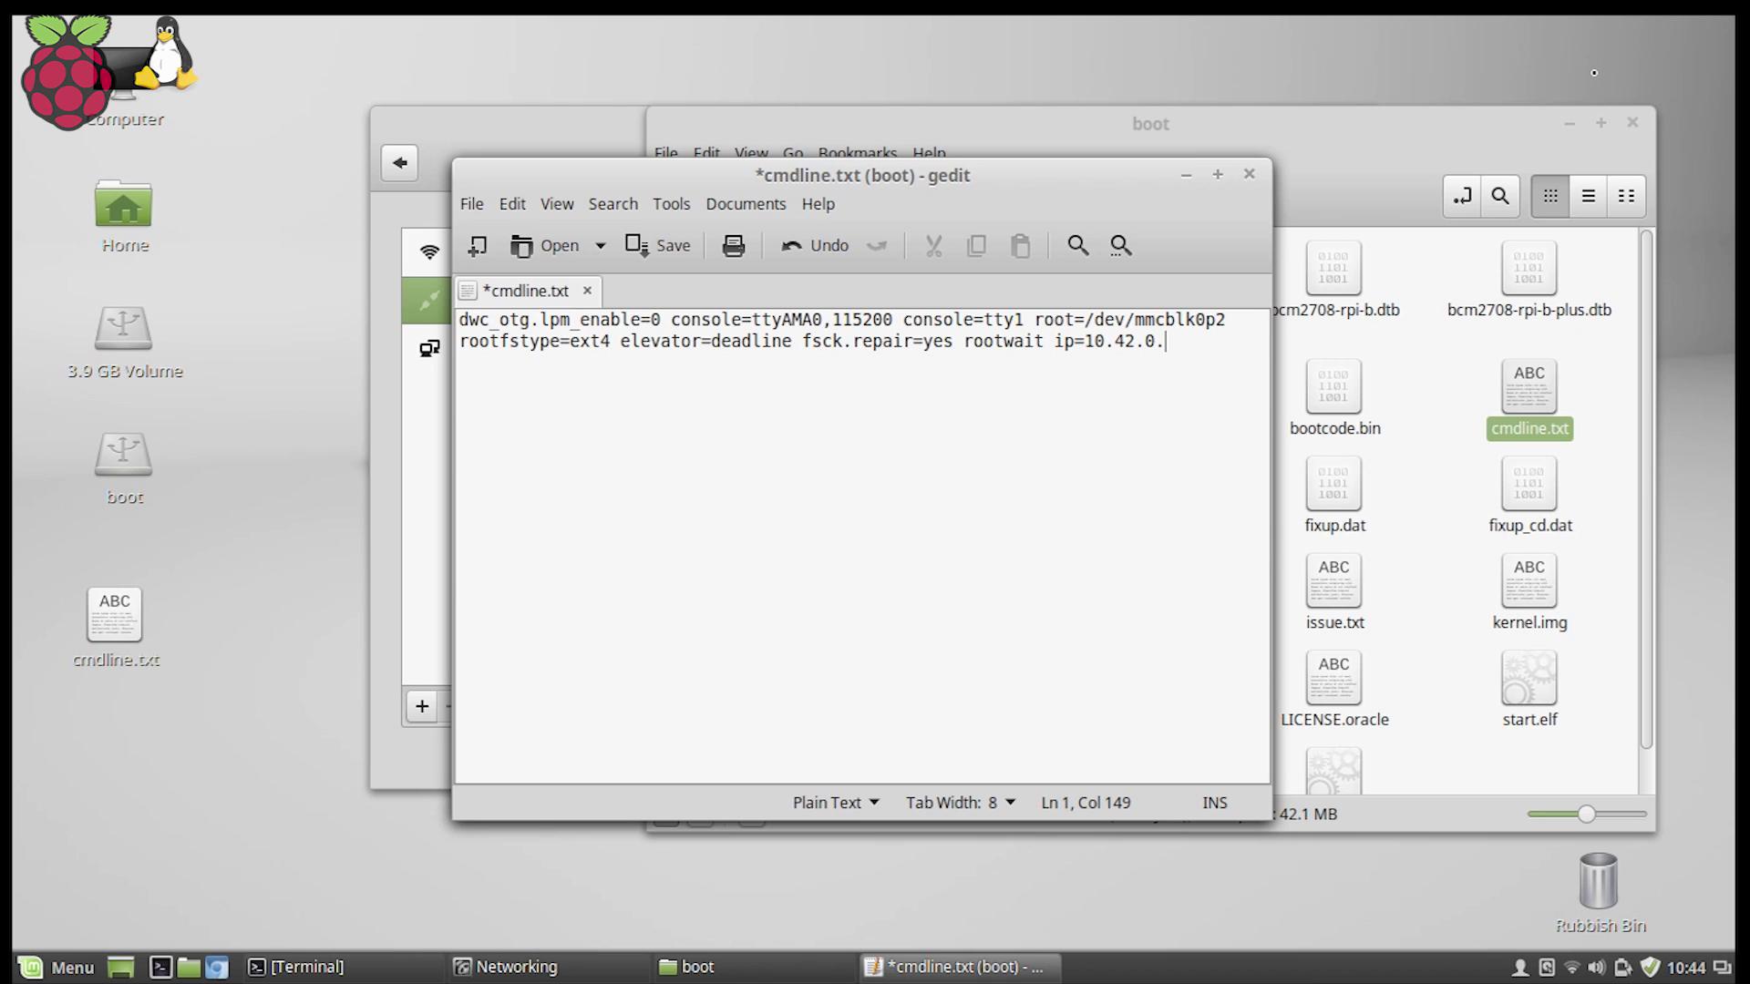
text(2)
double_click(1156, 343)
double_click(1169, 342)
key(ctrl+s)
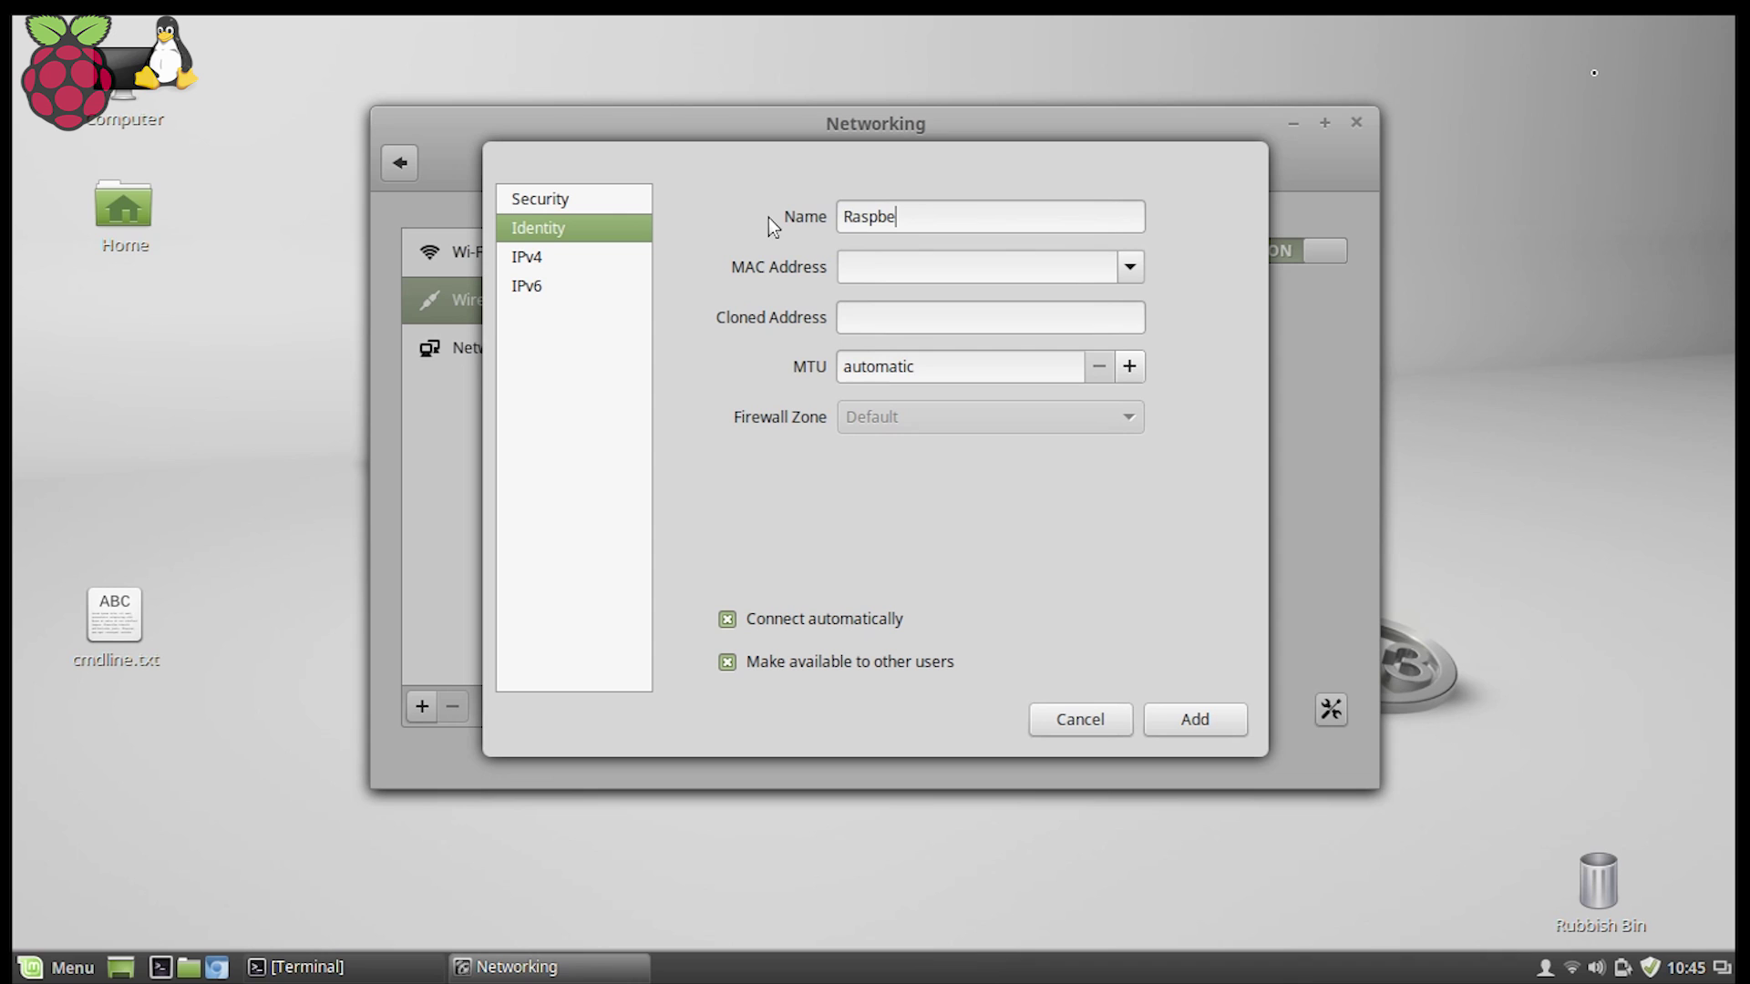
Add a wired profile named Raspberry Lan, bound to eth0, with IPv4 Shared to Other Computers.
text(rry Lan)
click(1131, 266)
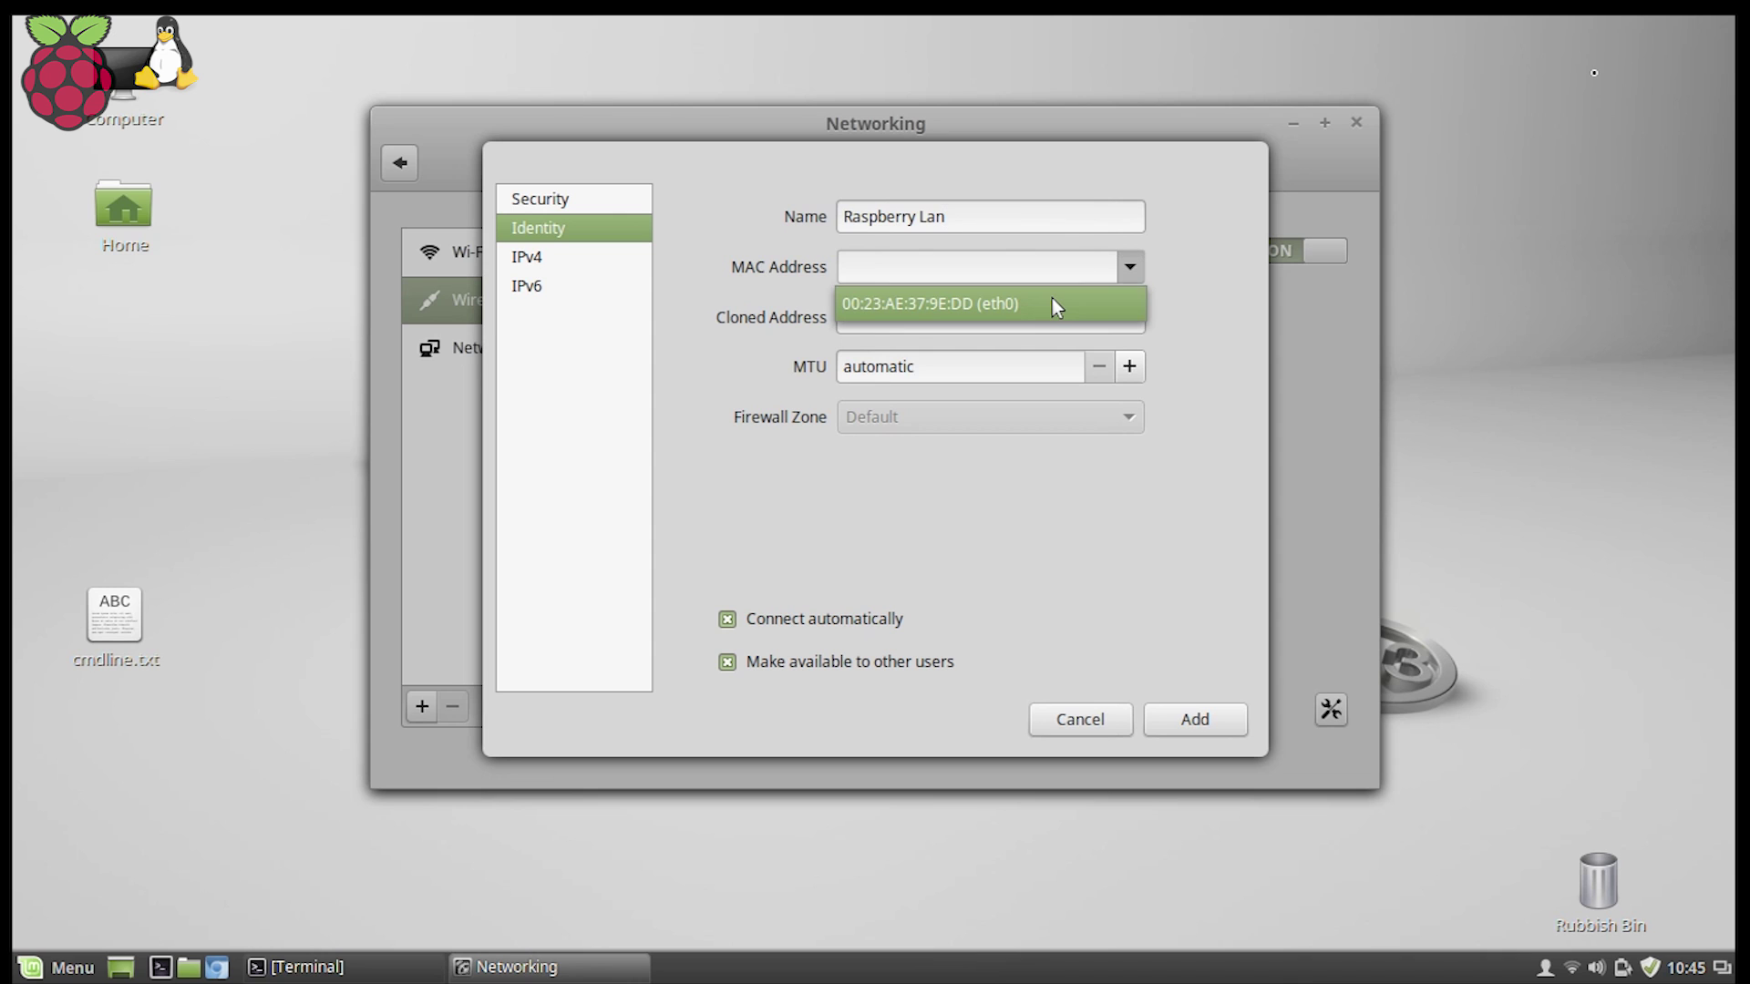
click(1052, 300)
click(555, 265)
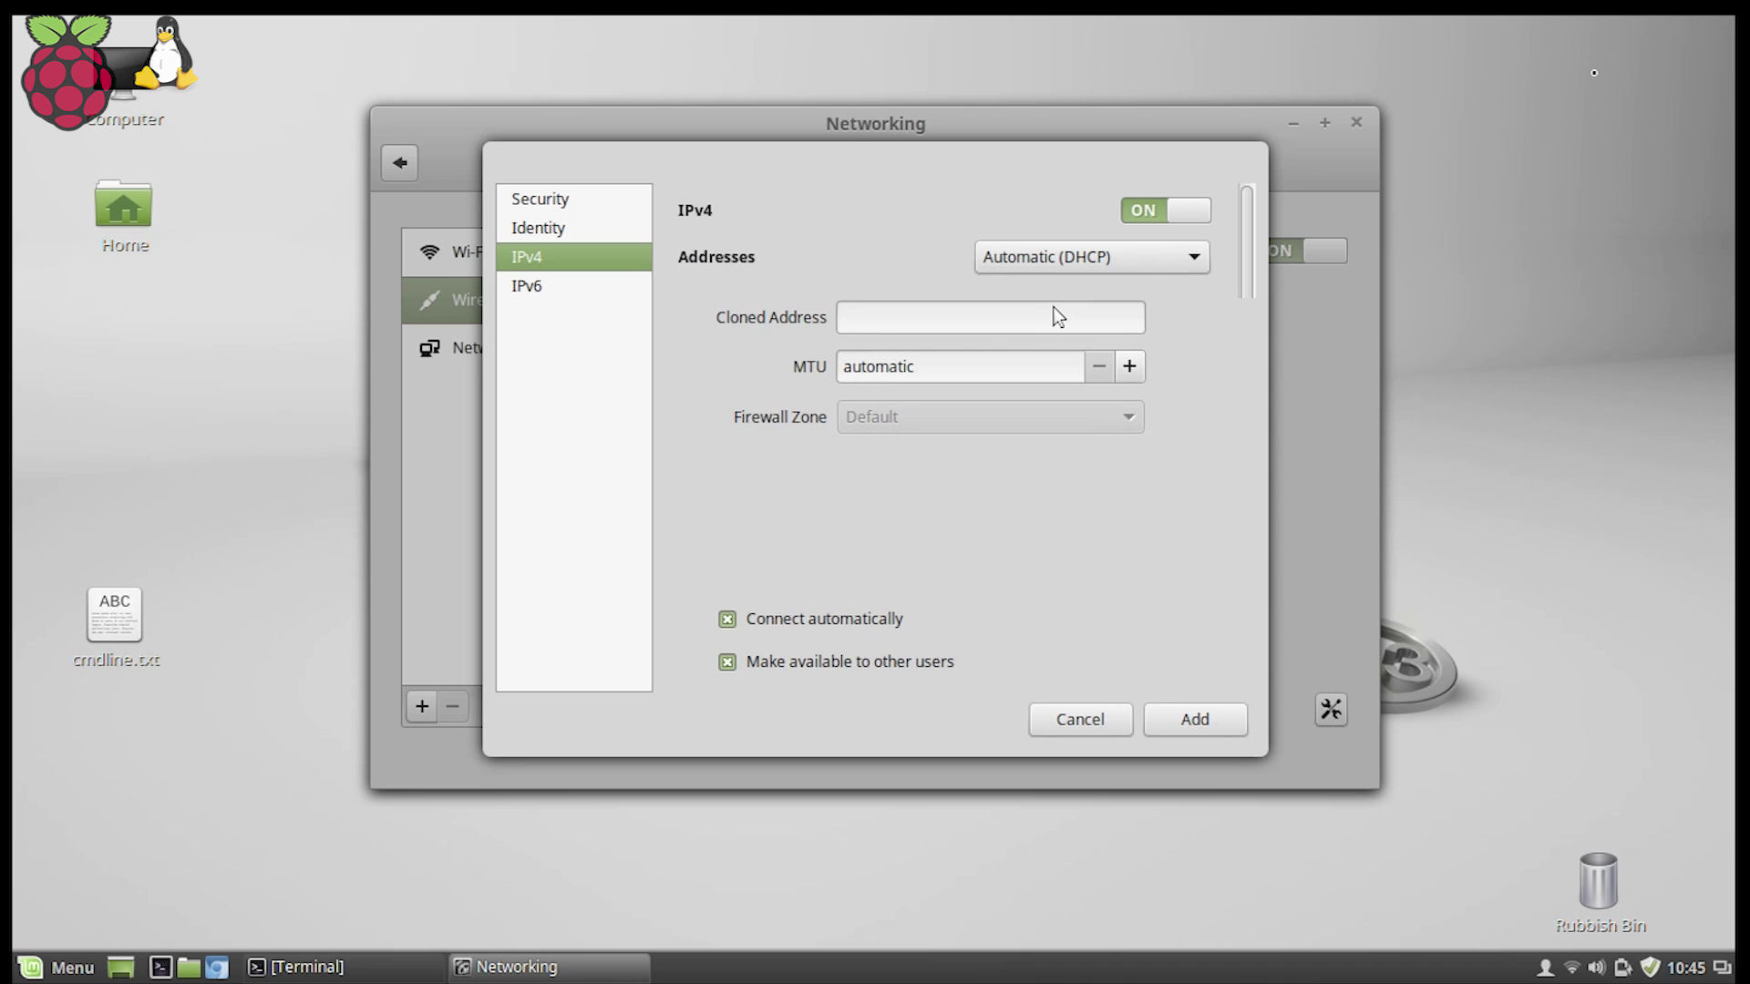
click(1085, 257)
click(1070, 364)
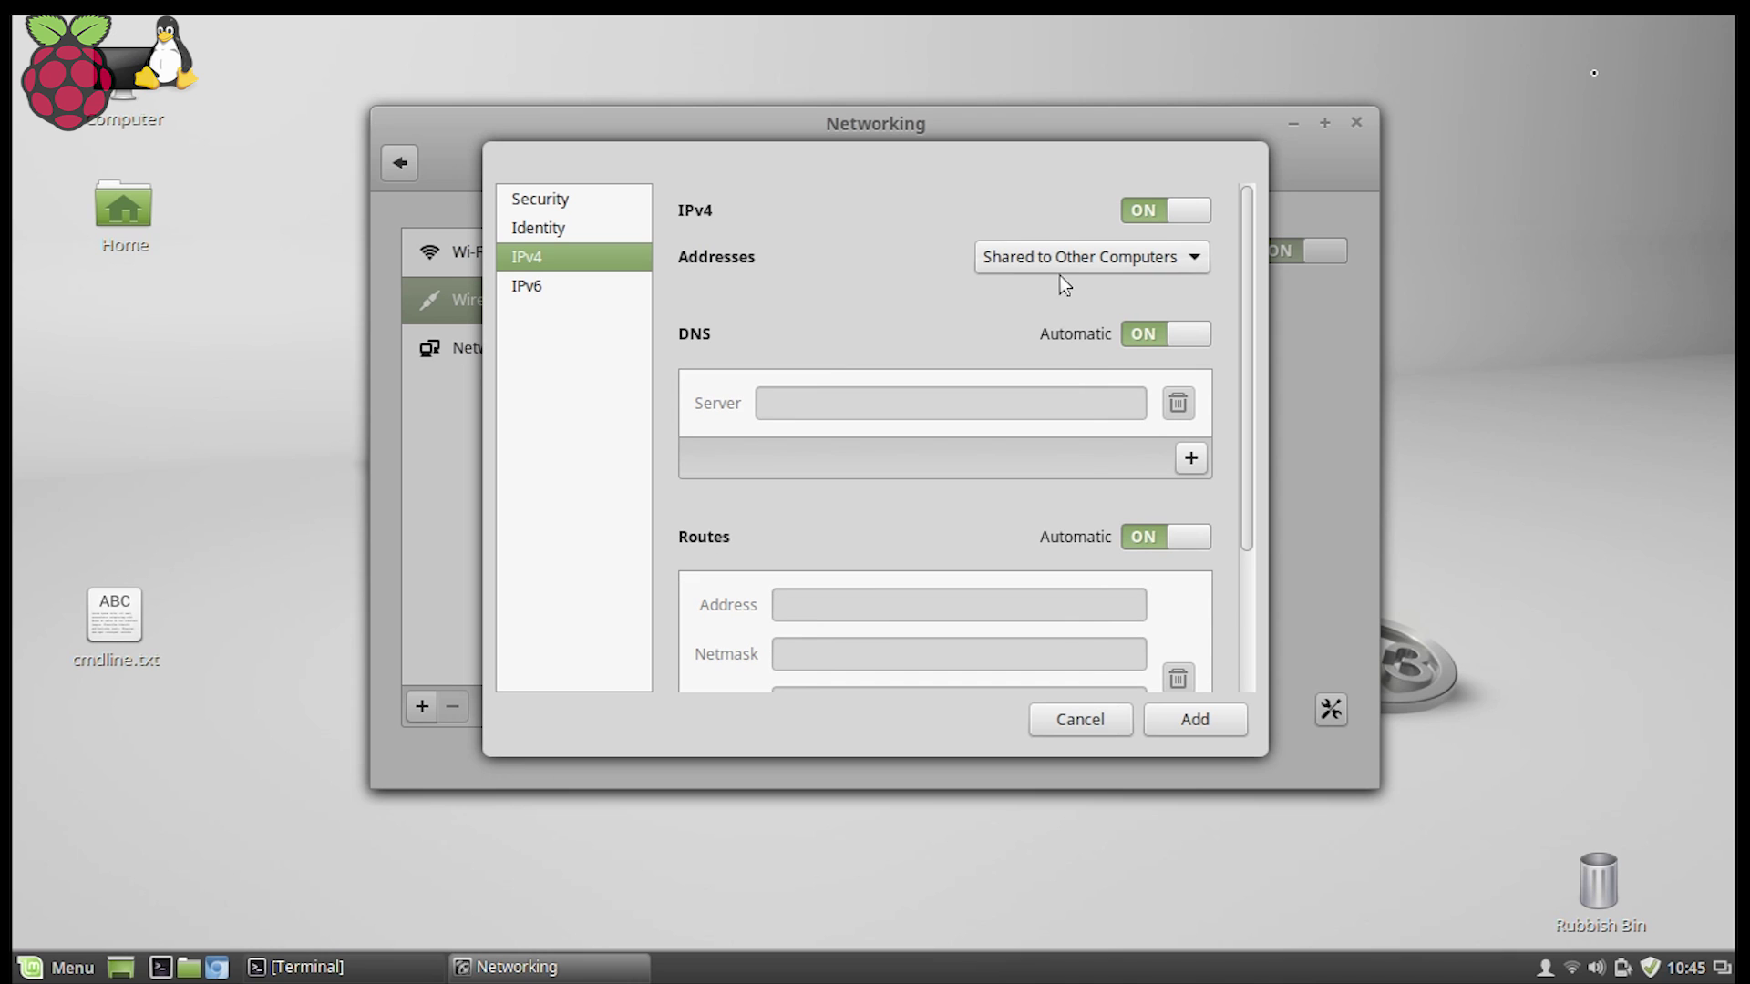
click(1180, 719)
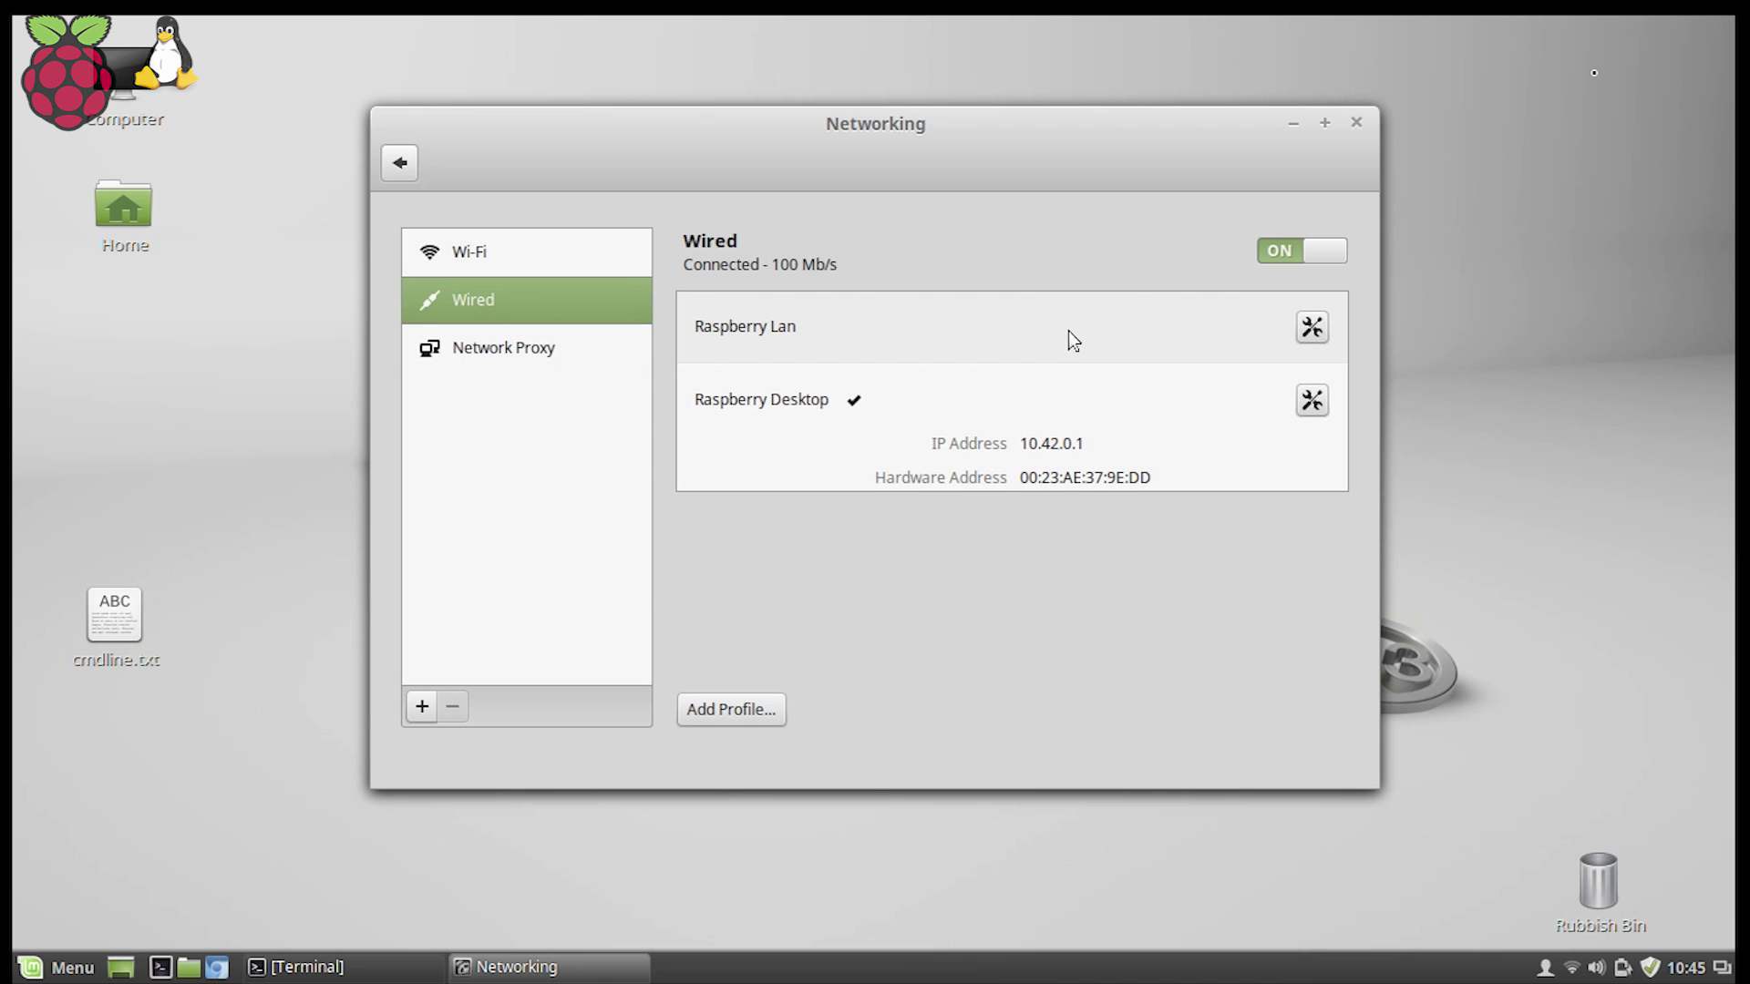
Switch the wired connection to Raspberry Lan, close Networking, and open a new terminal.
click(1068, 332)
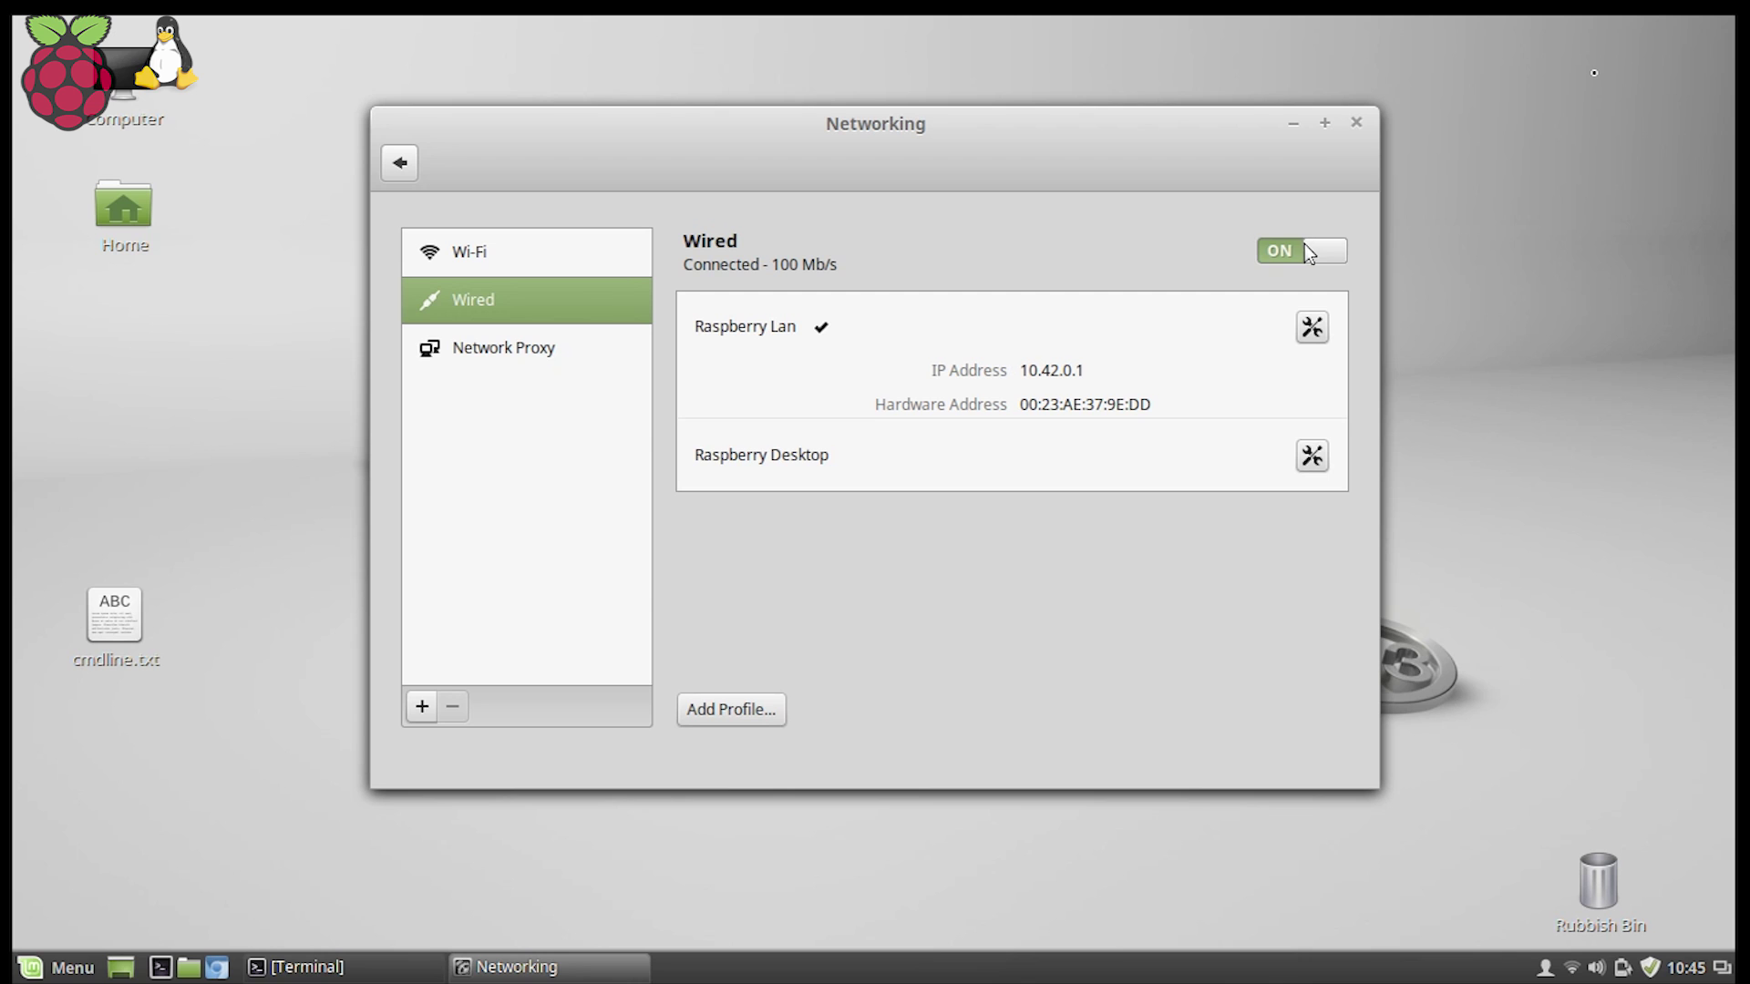
click(1358, 124)
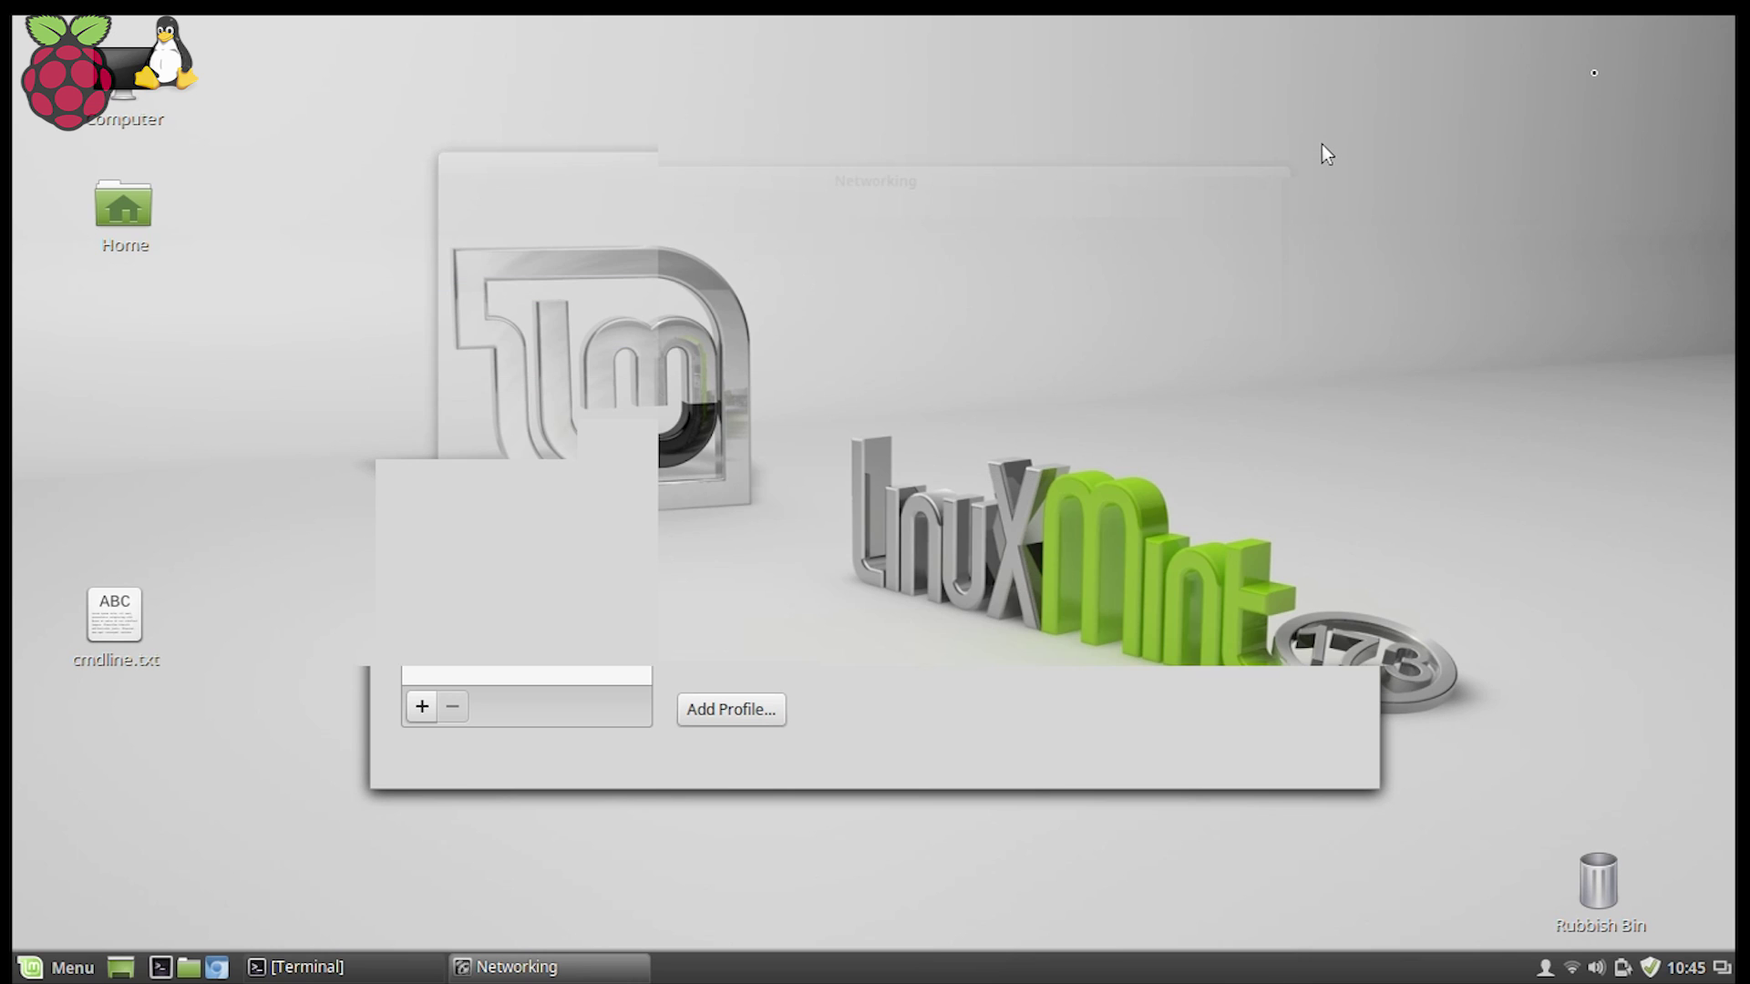
click(160, 967)
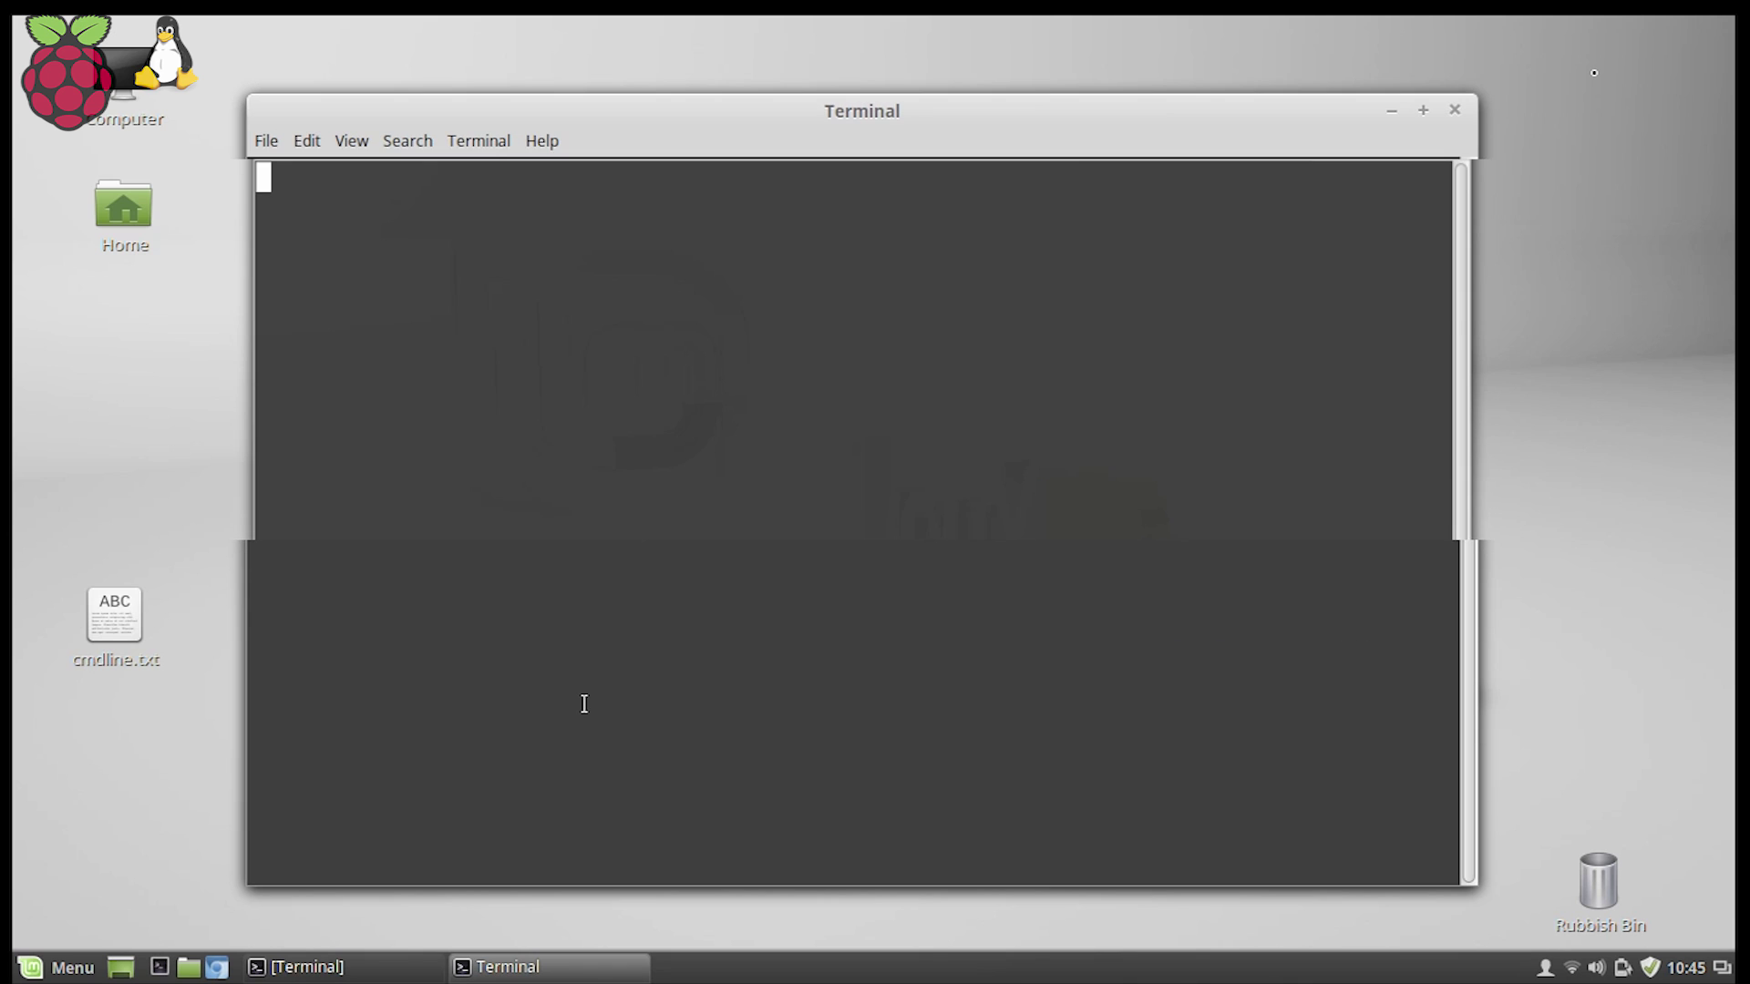
text(ssh)
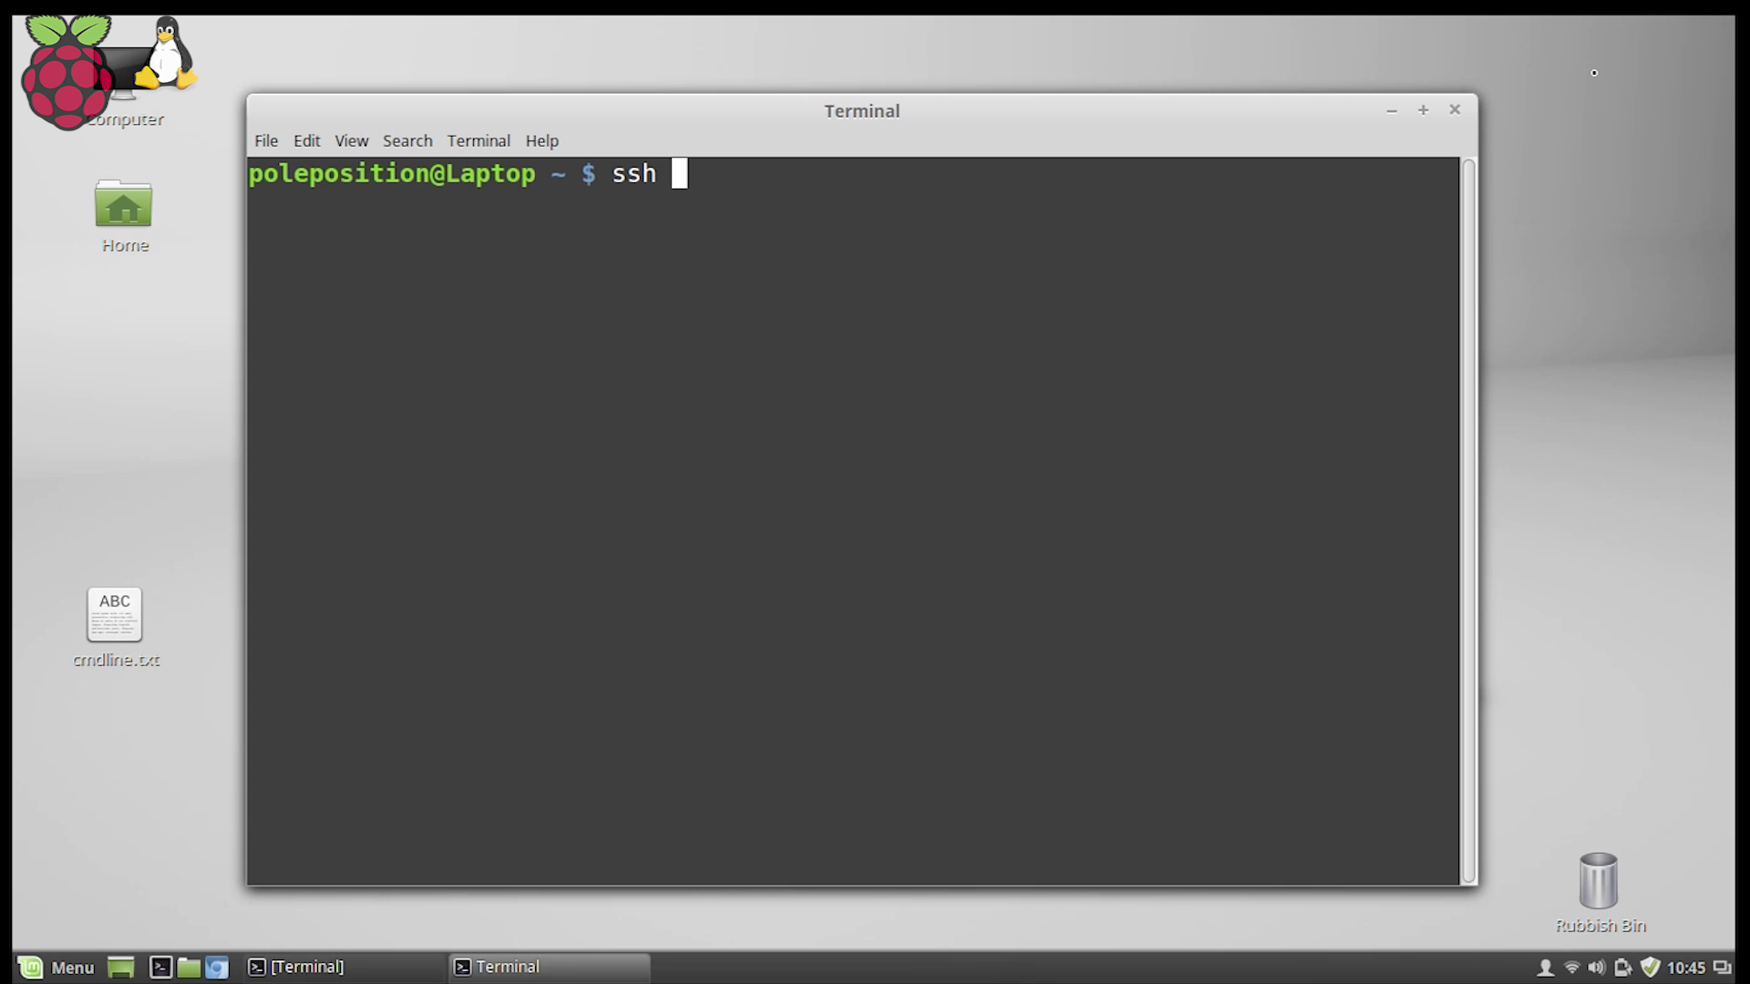
text( pi@)
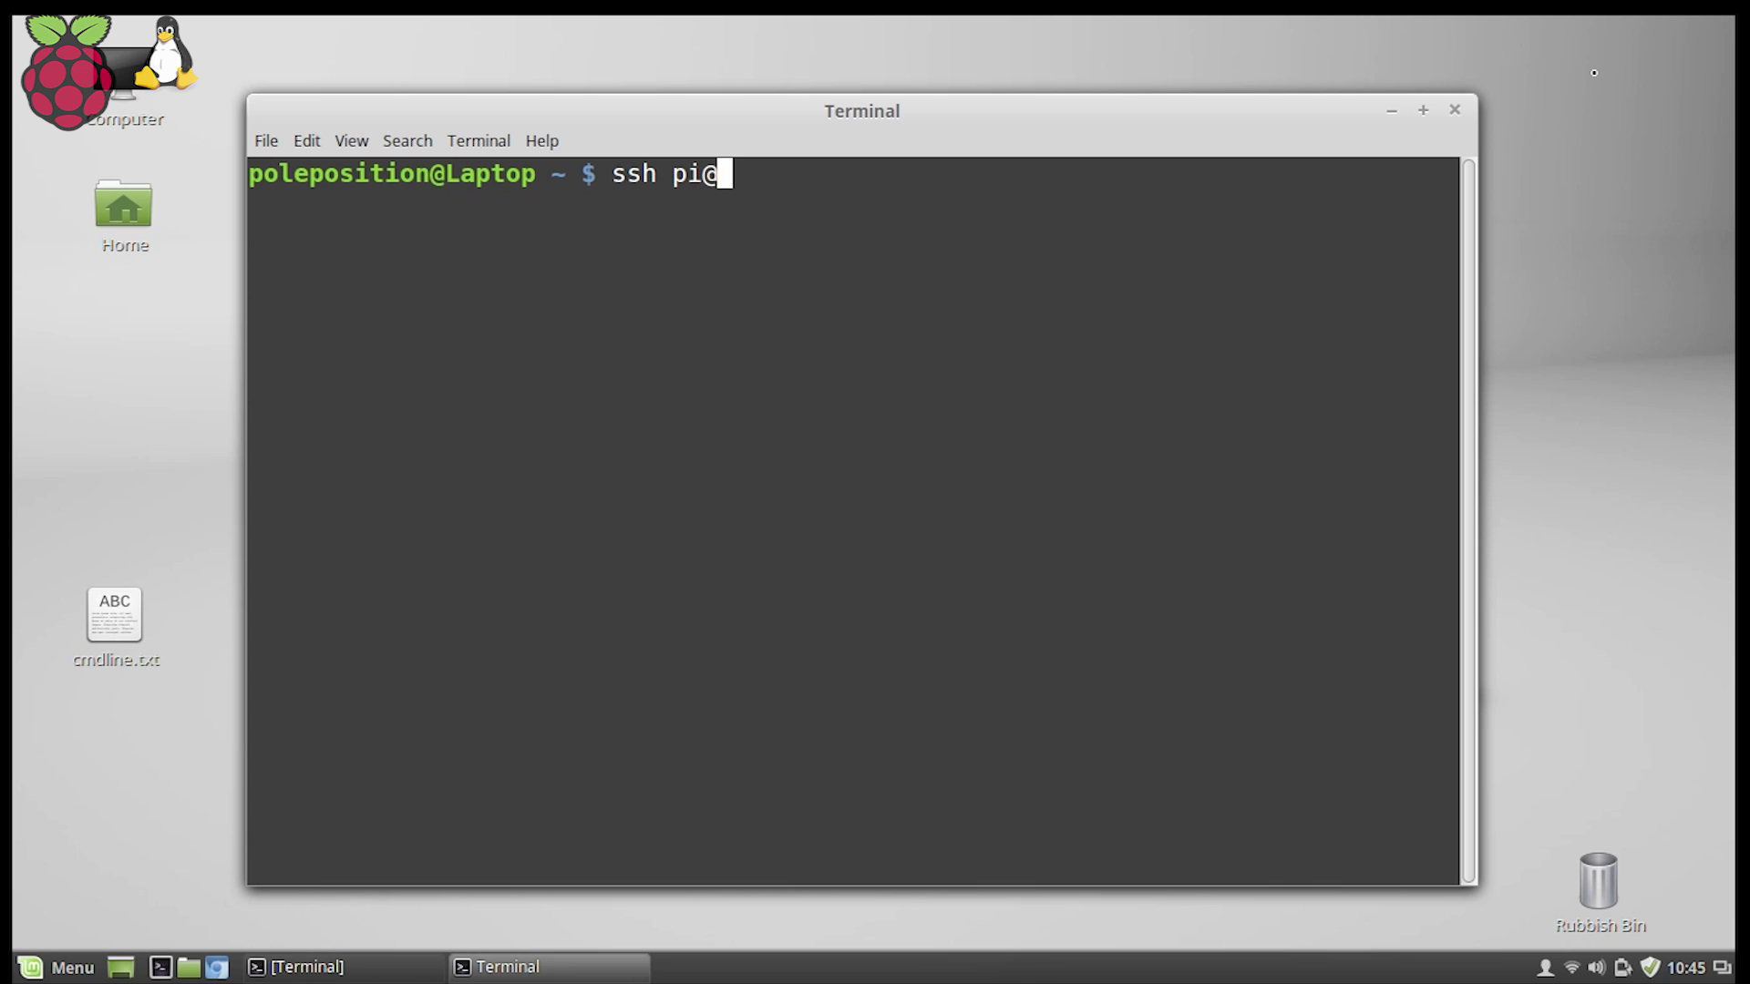
text(10.42.0.2)
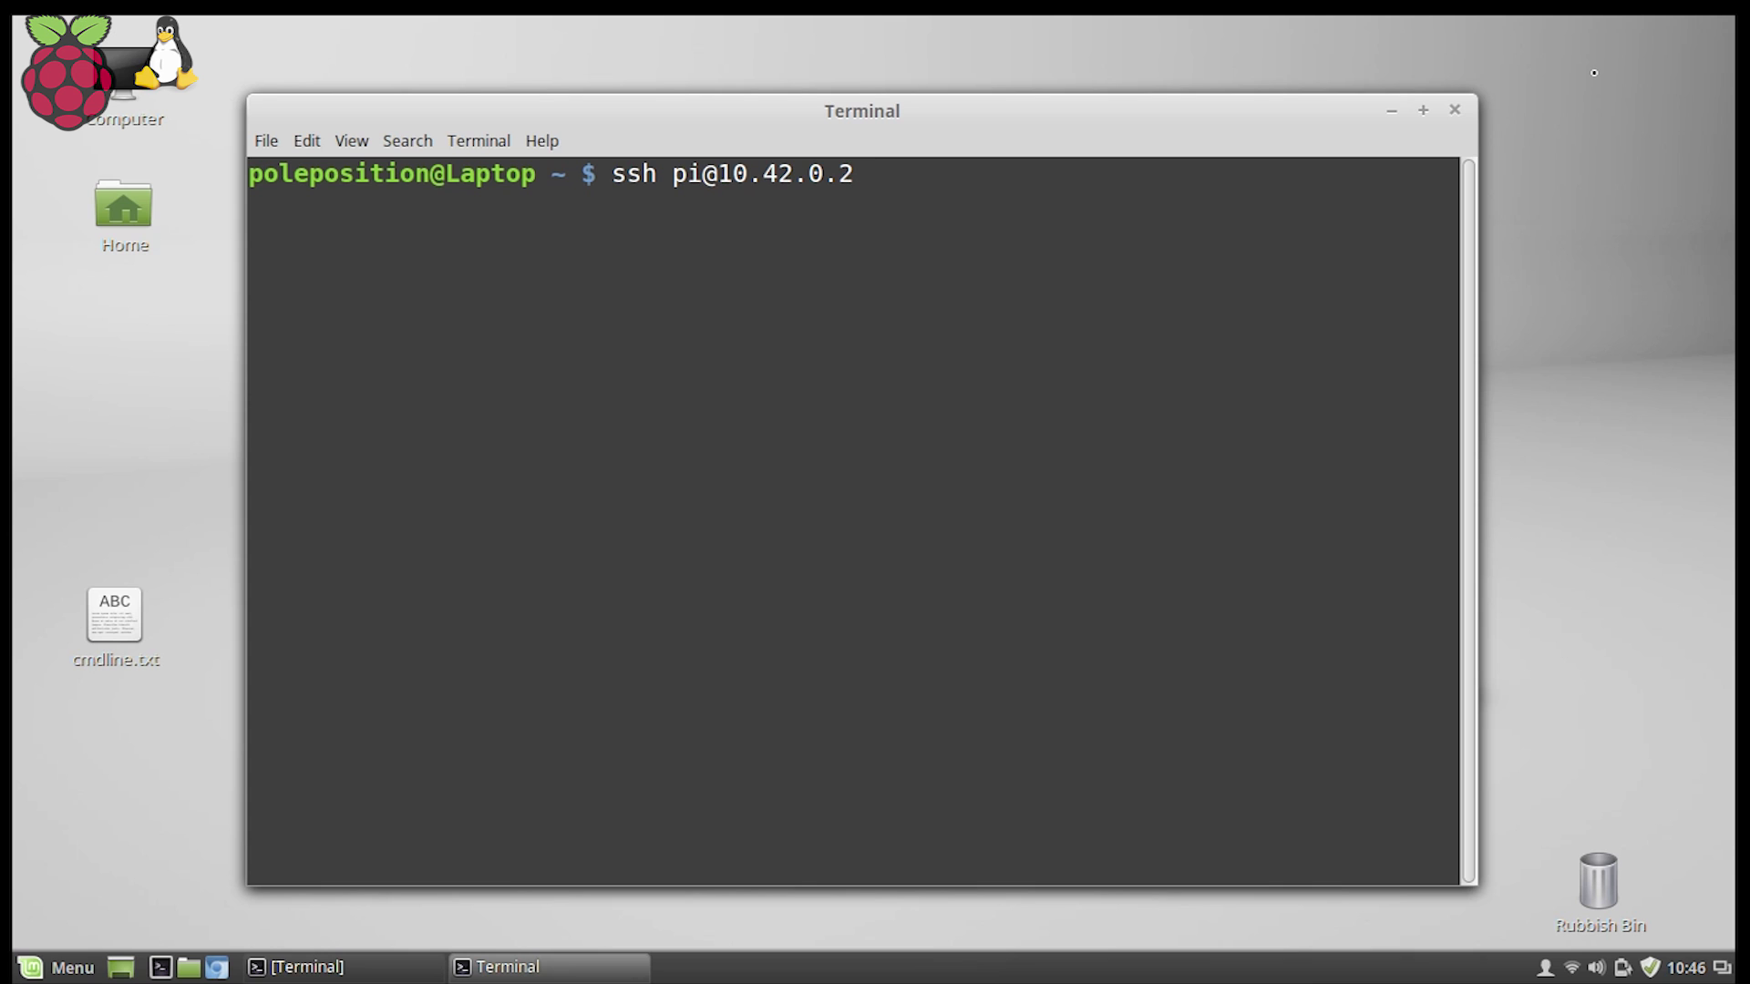
key(Return)
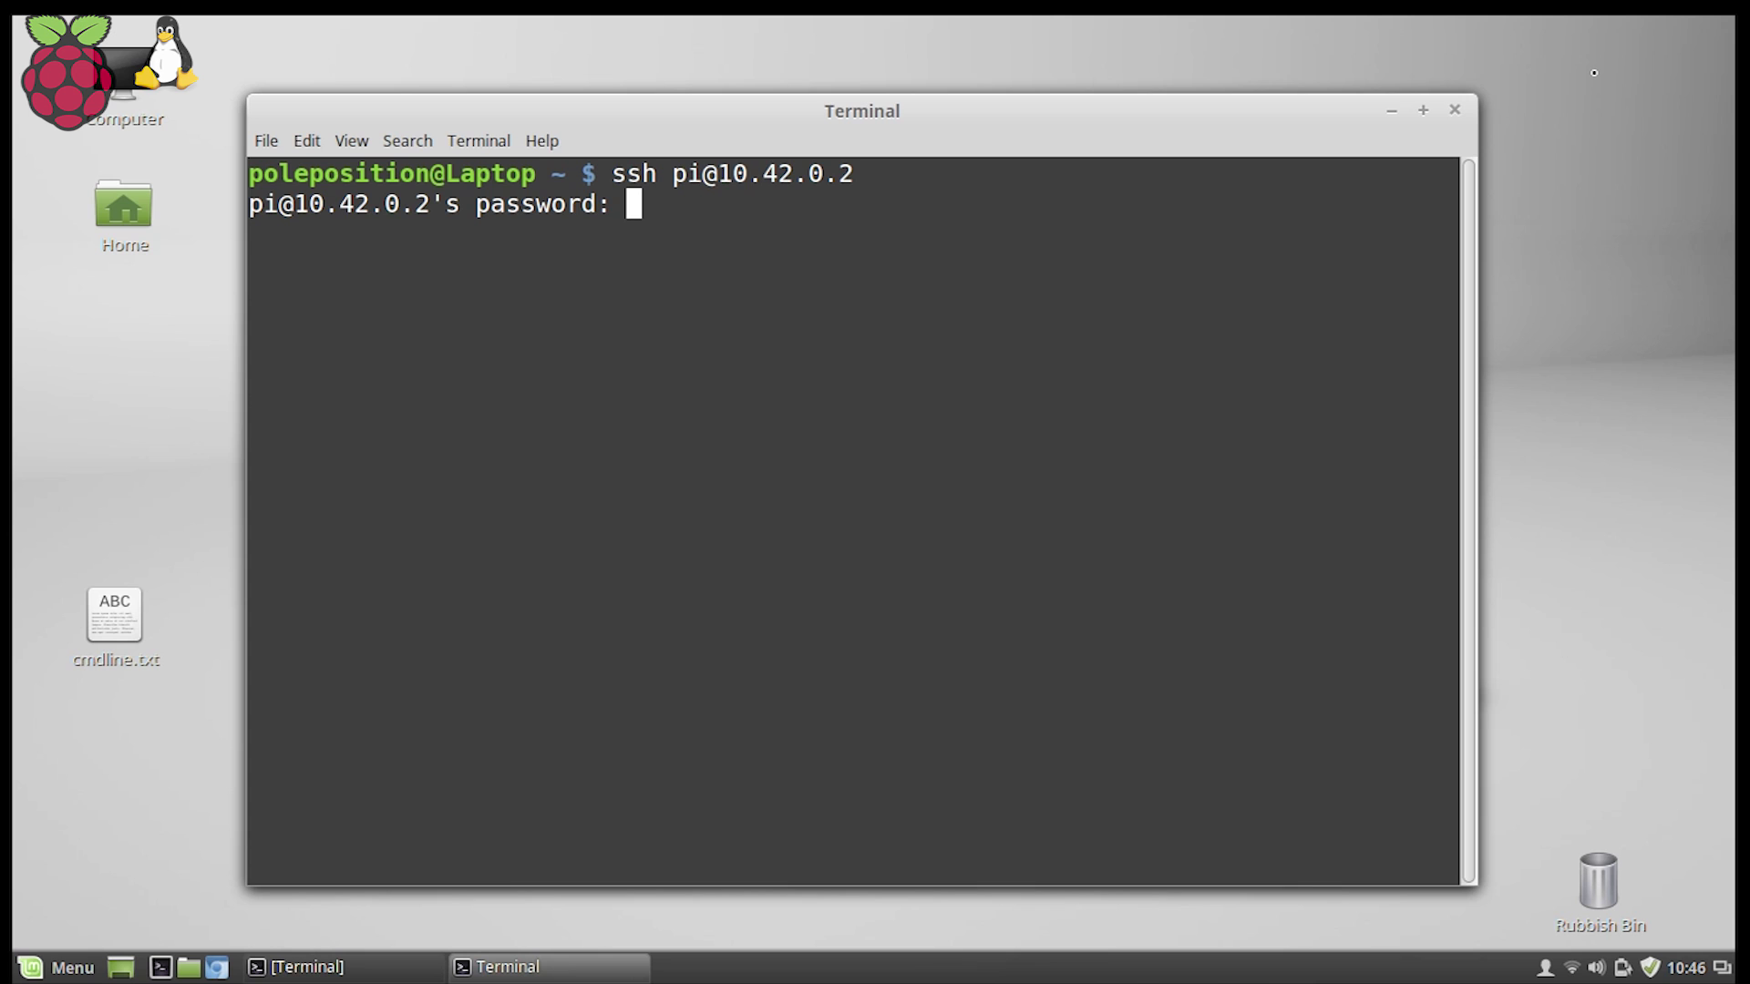
key(Return)
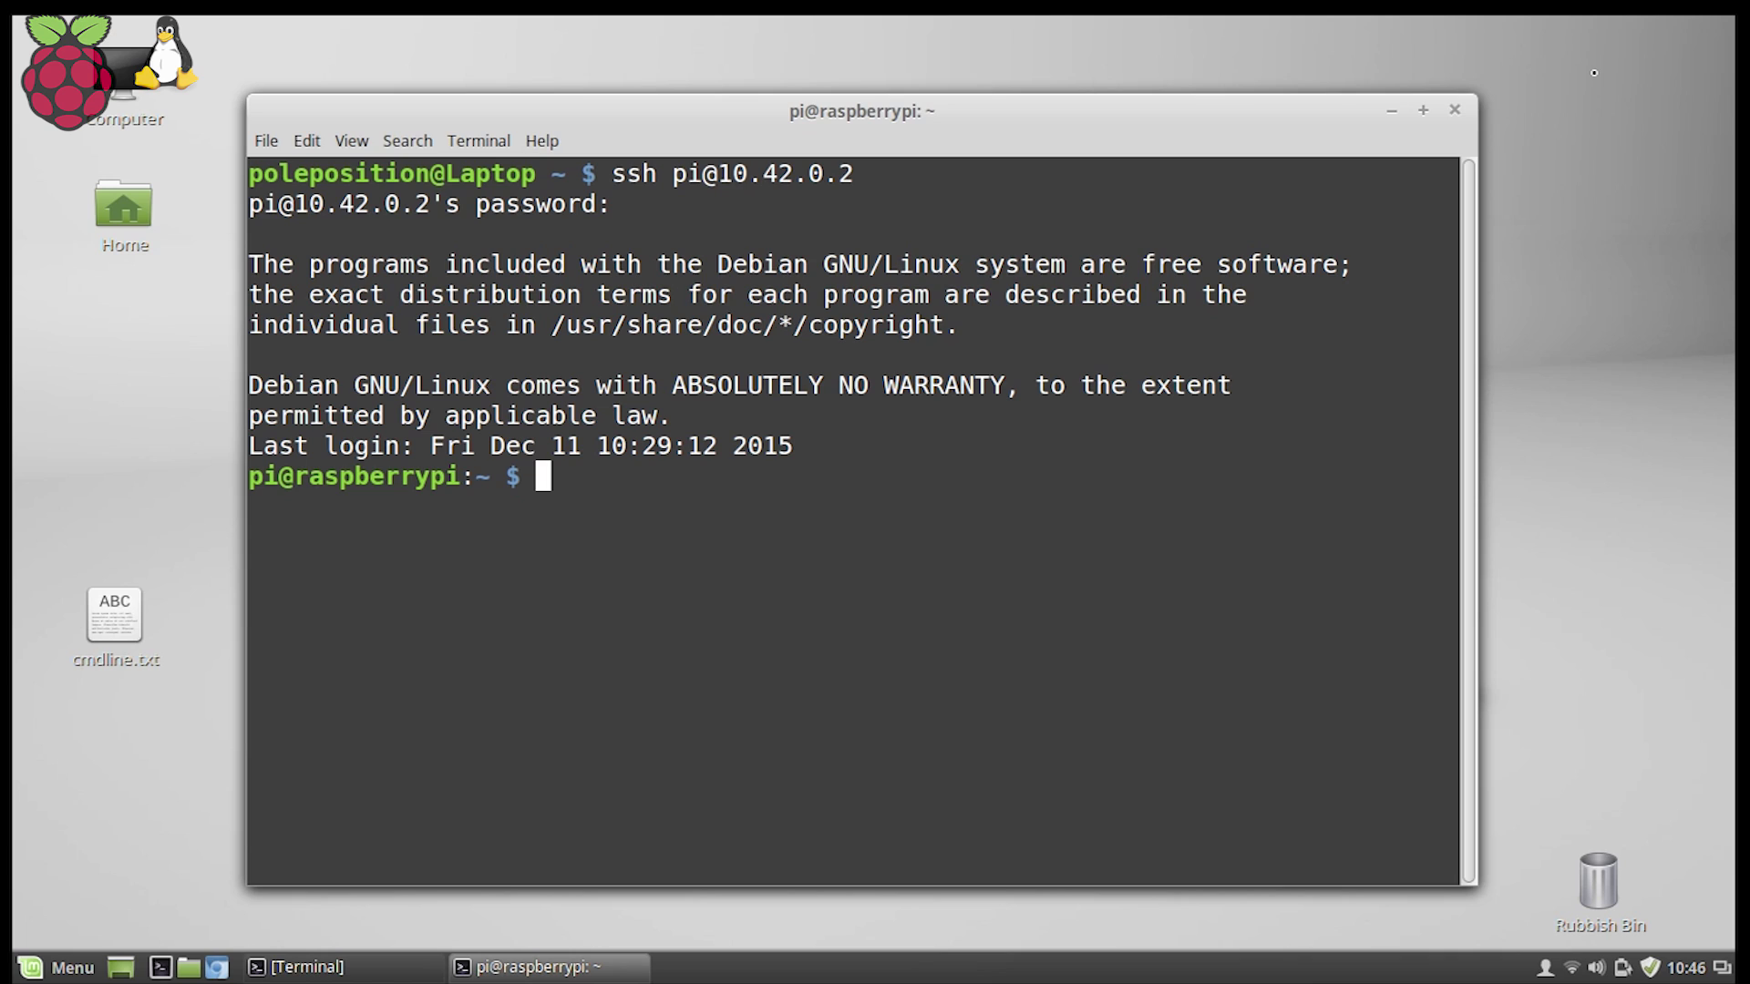
text(sudo r)
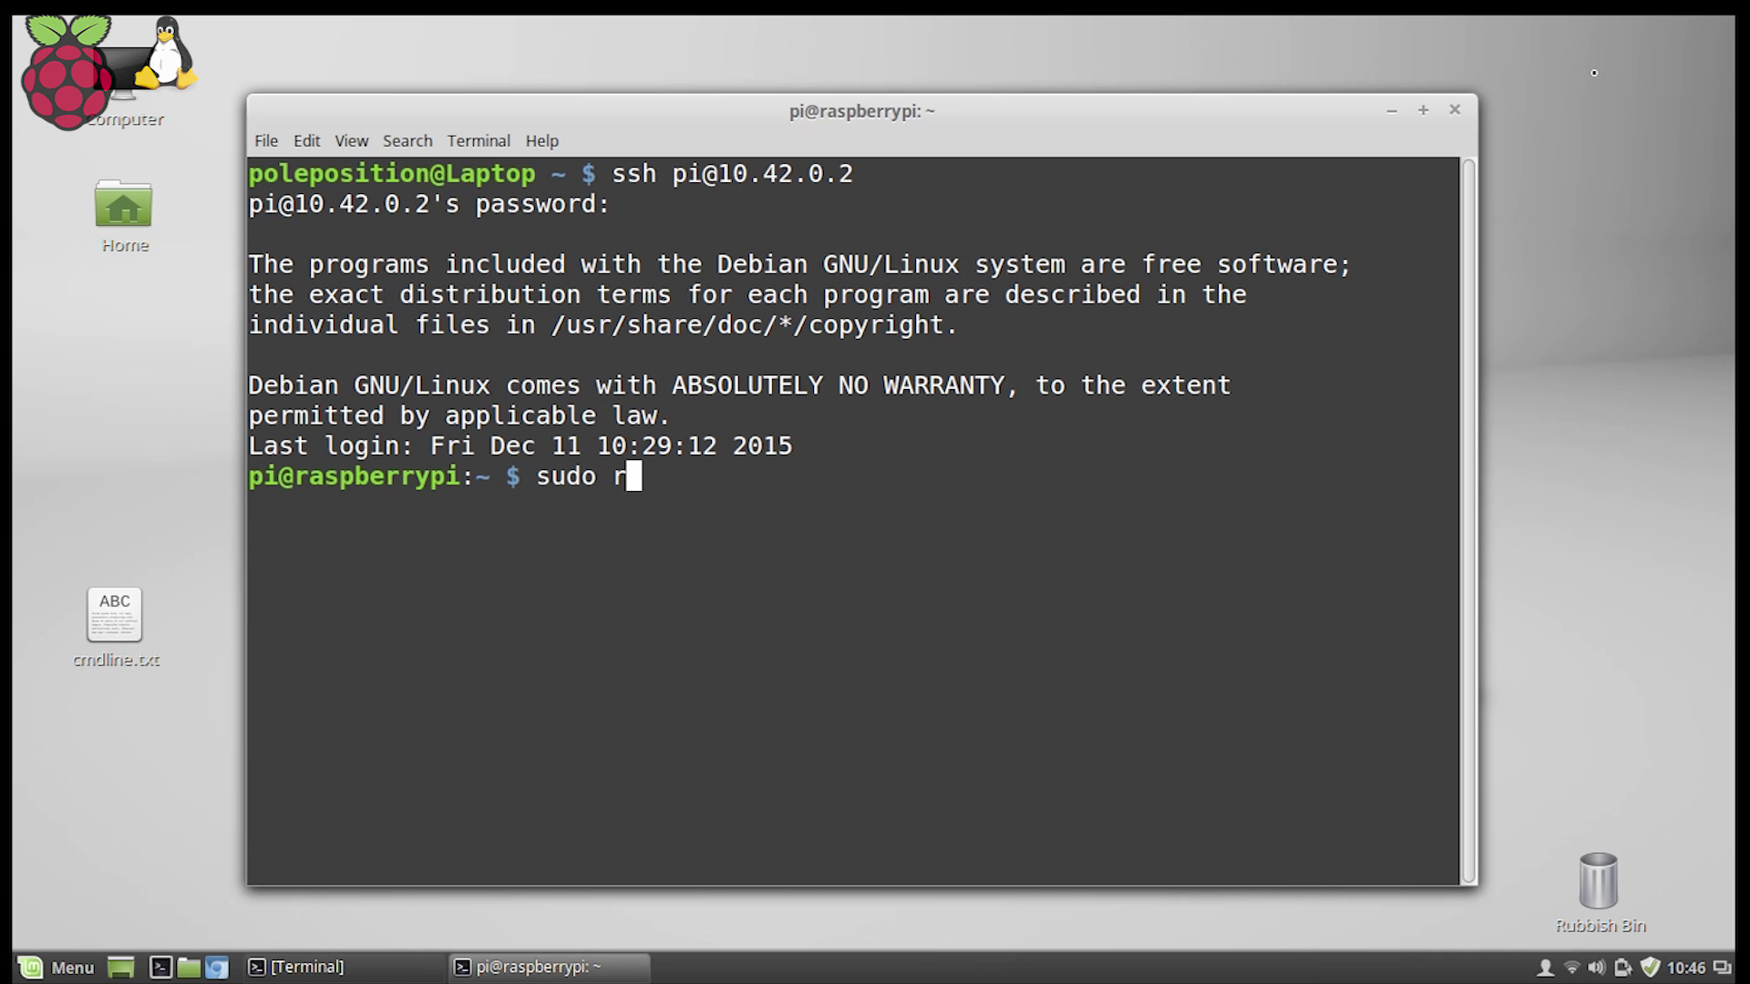
text(oute)
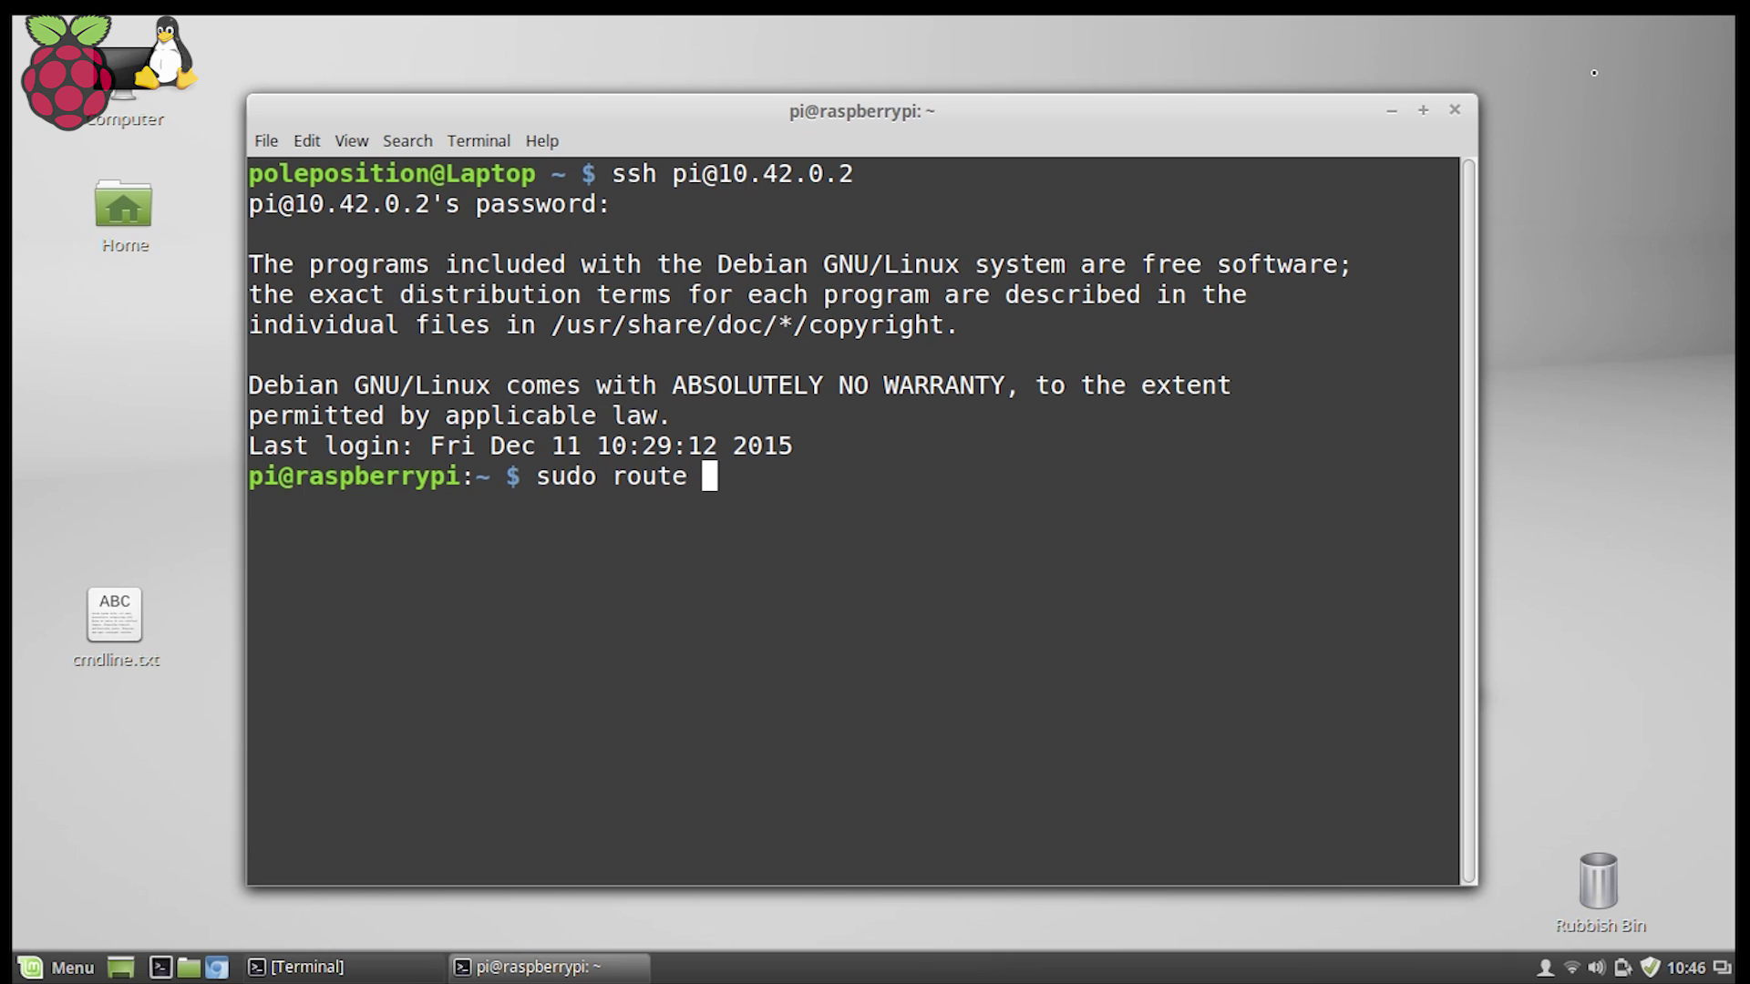
text( add defau)
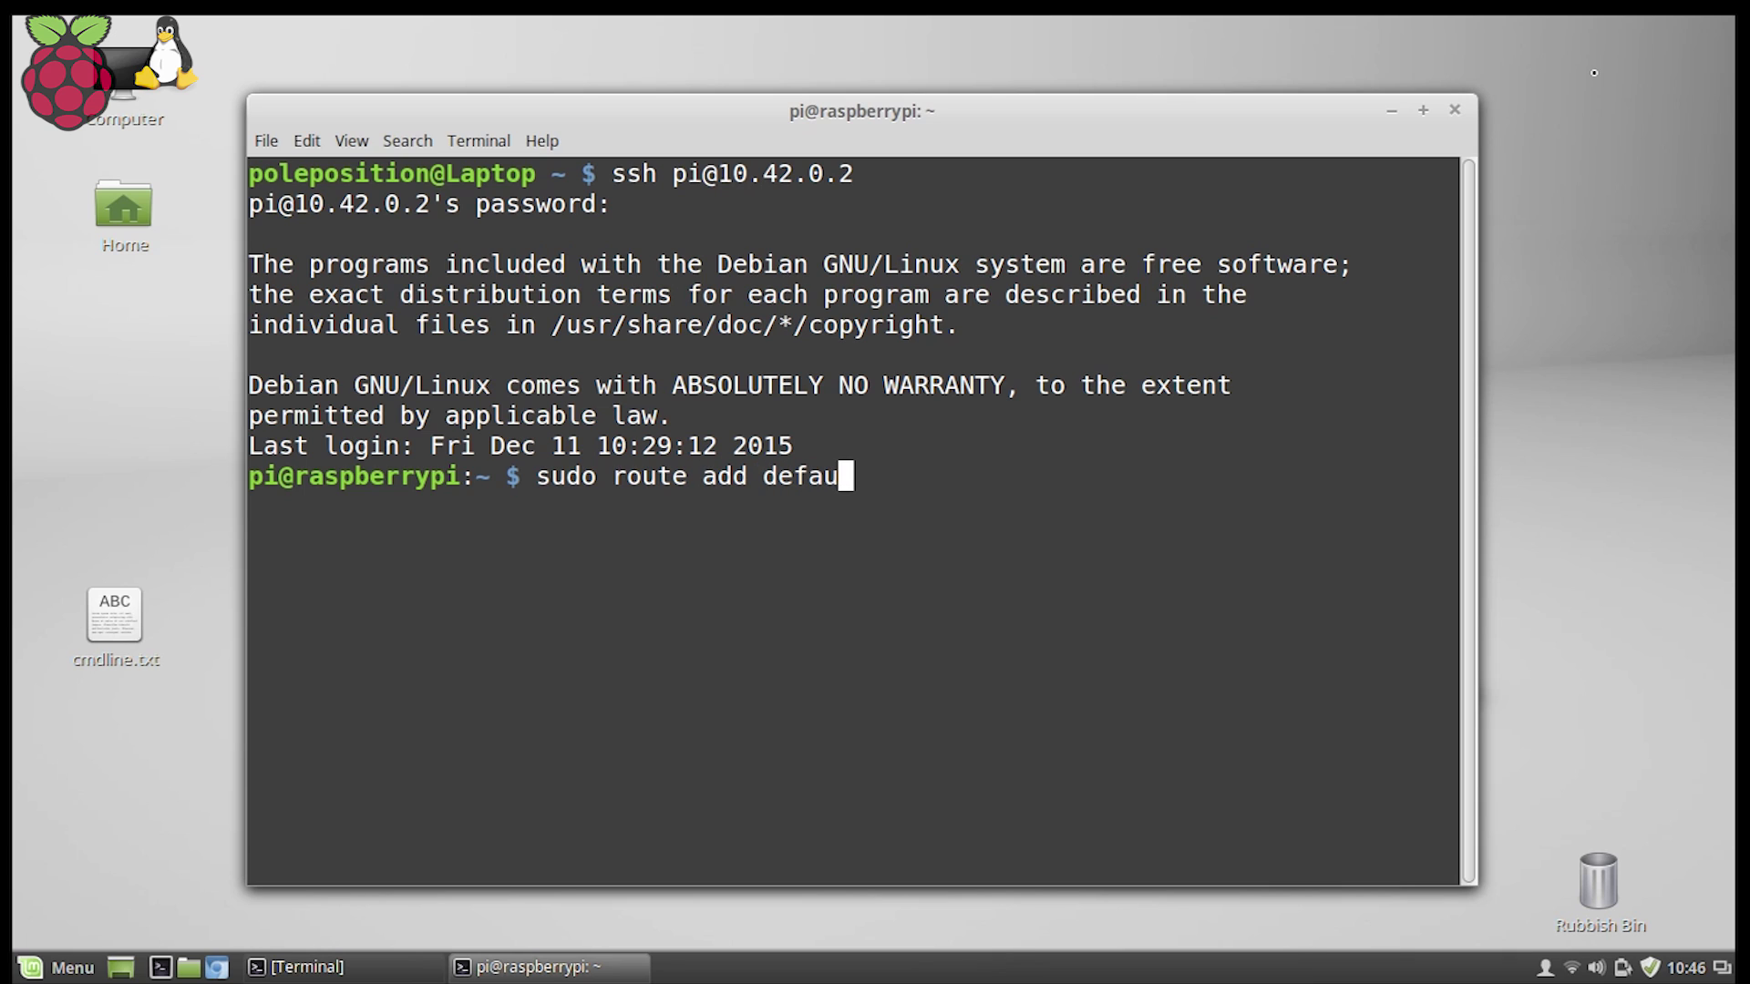
text(lt gw )
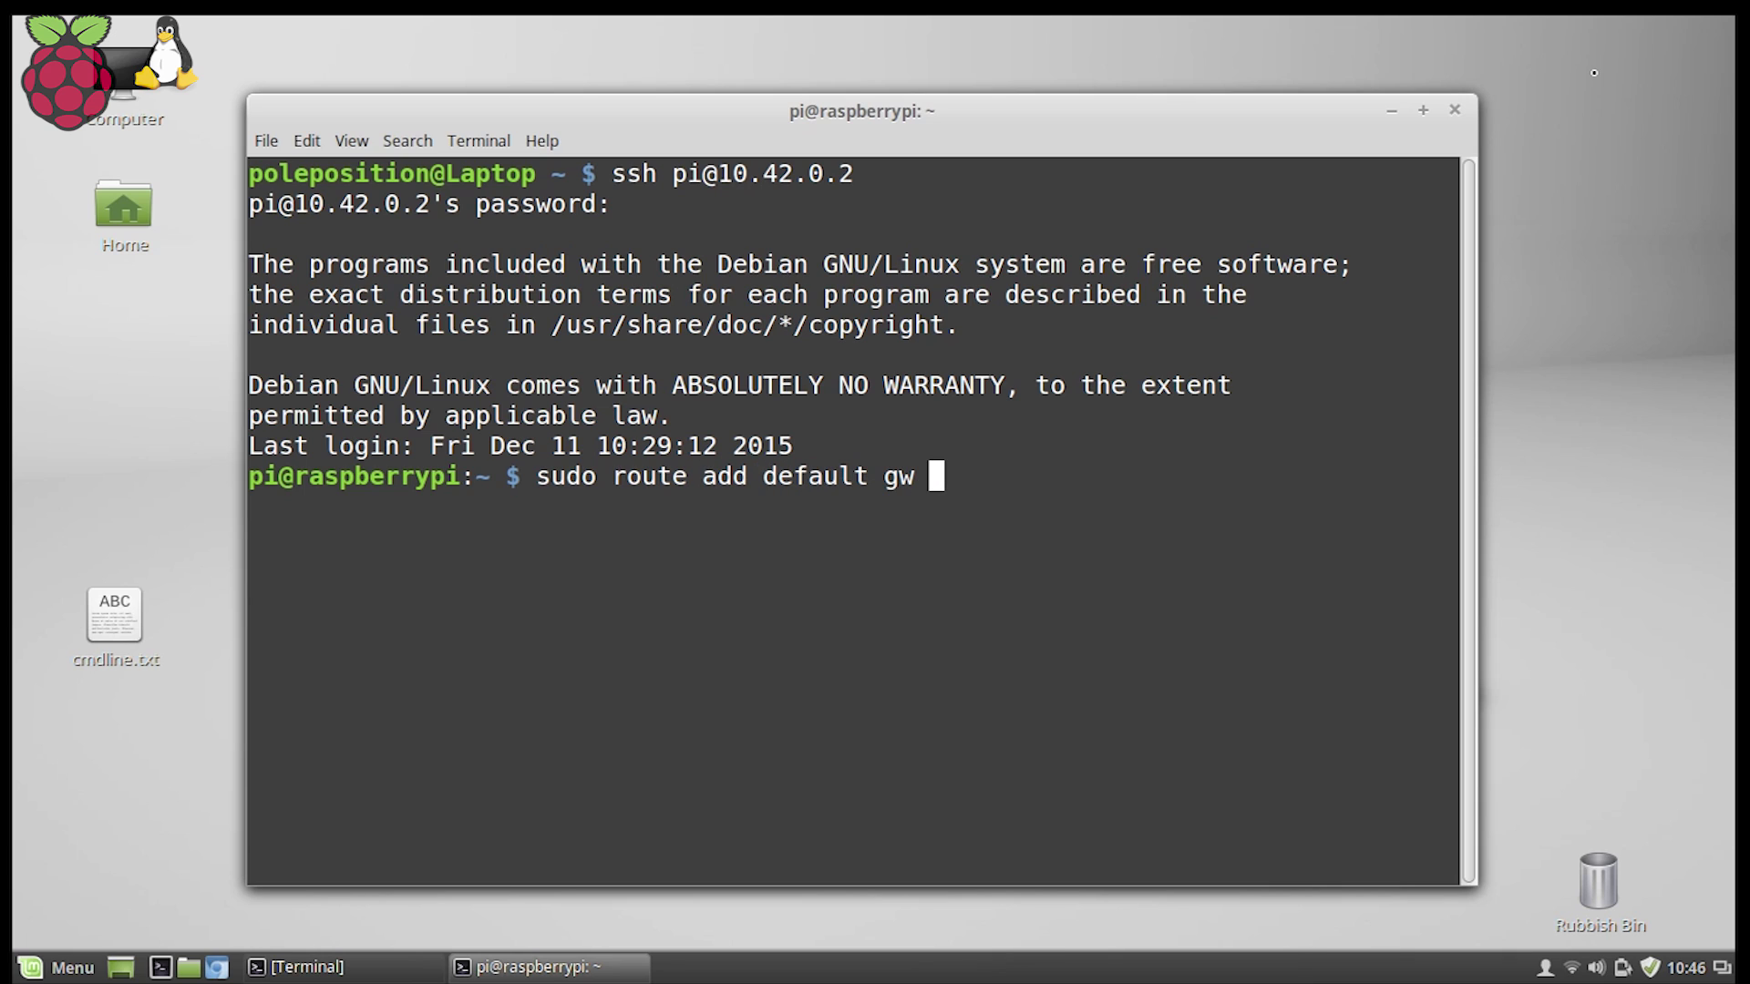
text(10.42.0.1)
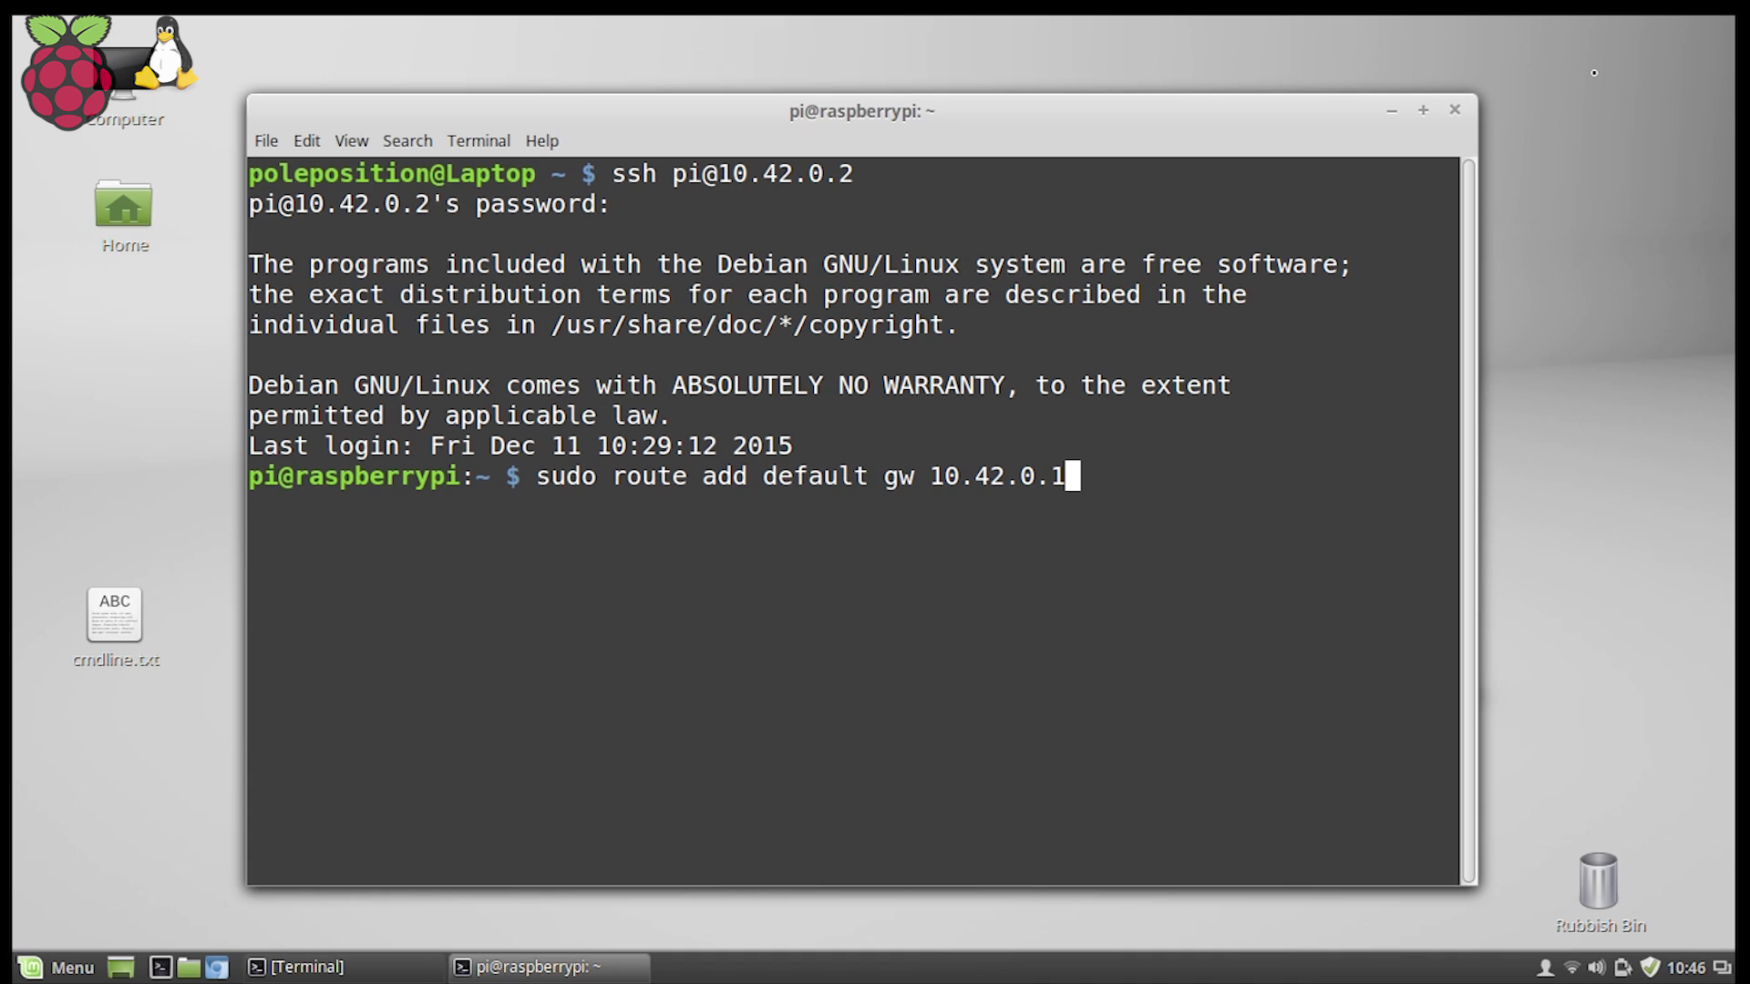
key(Return)
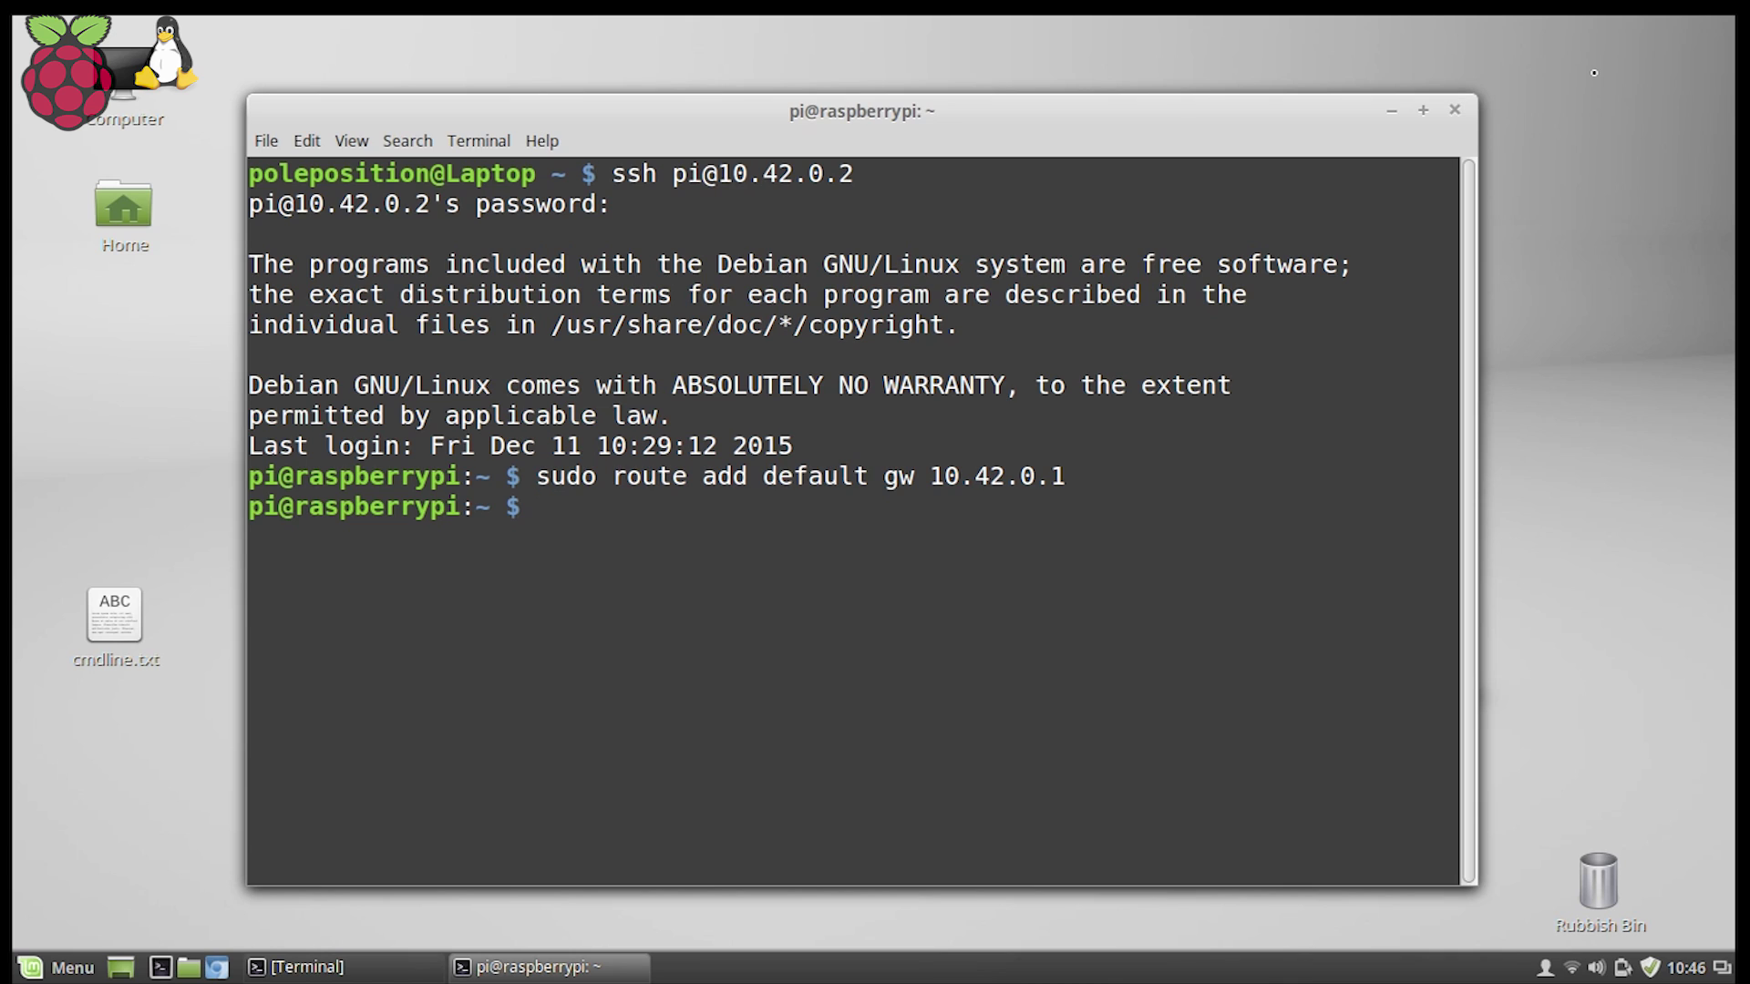
Install tightvncserver on the Pi, start it as desktop raspberrypi:1, and open another laptop terminal.
text(sudo apt-ge)
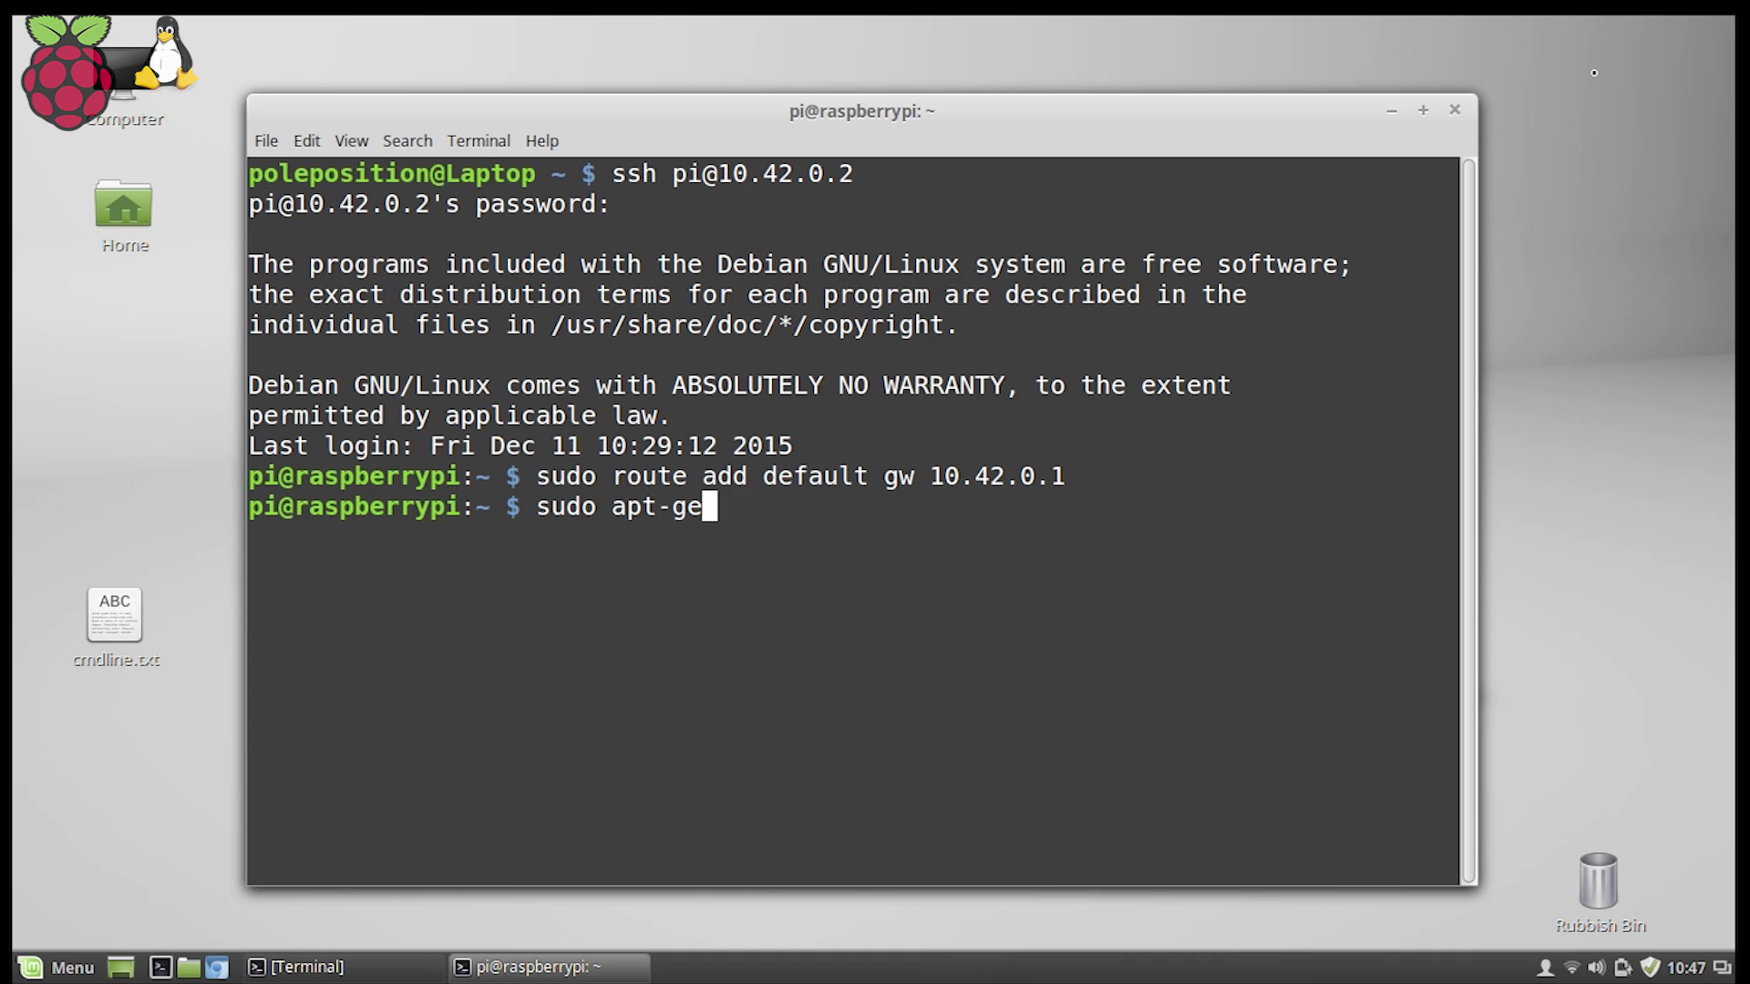
text(t install)
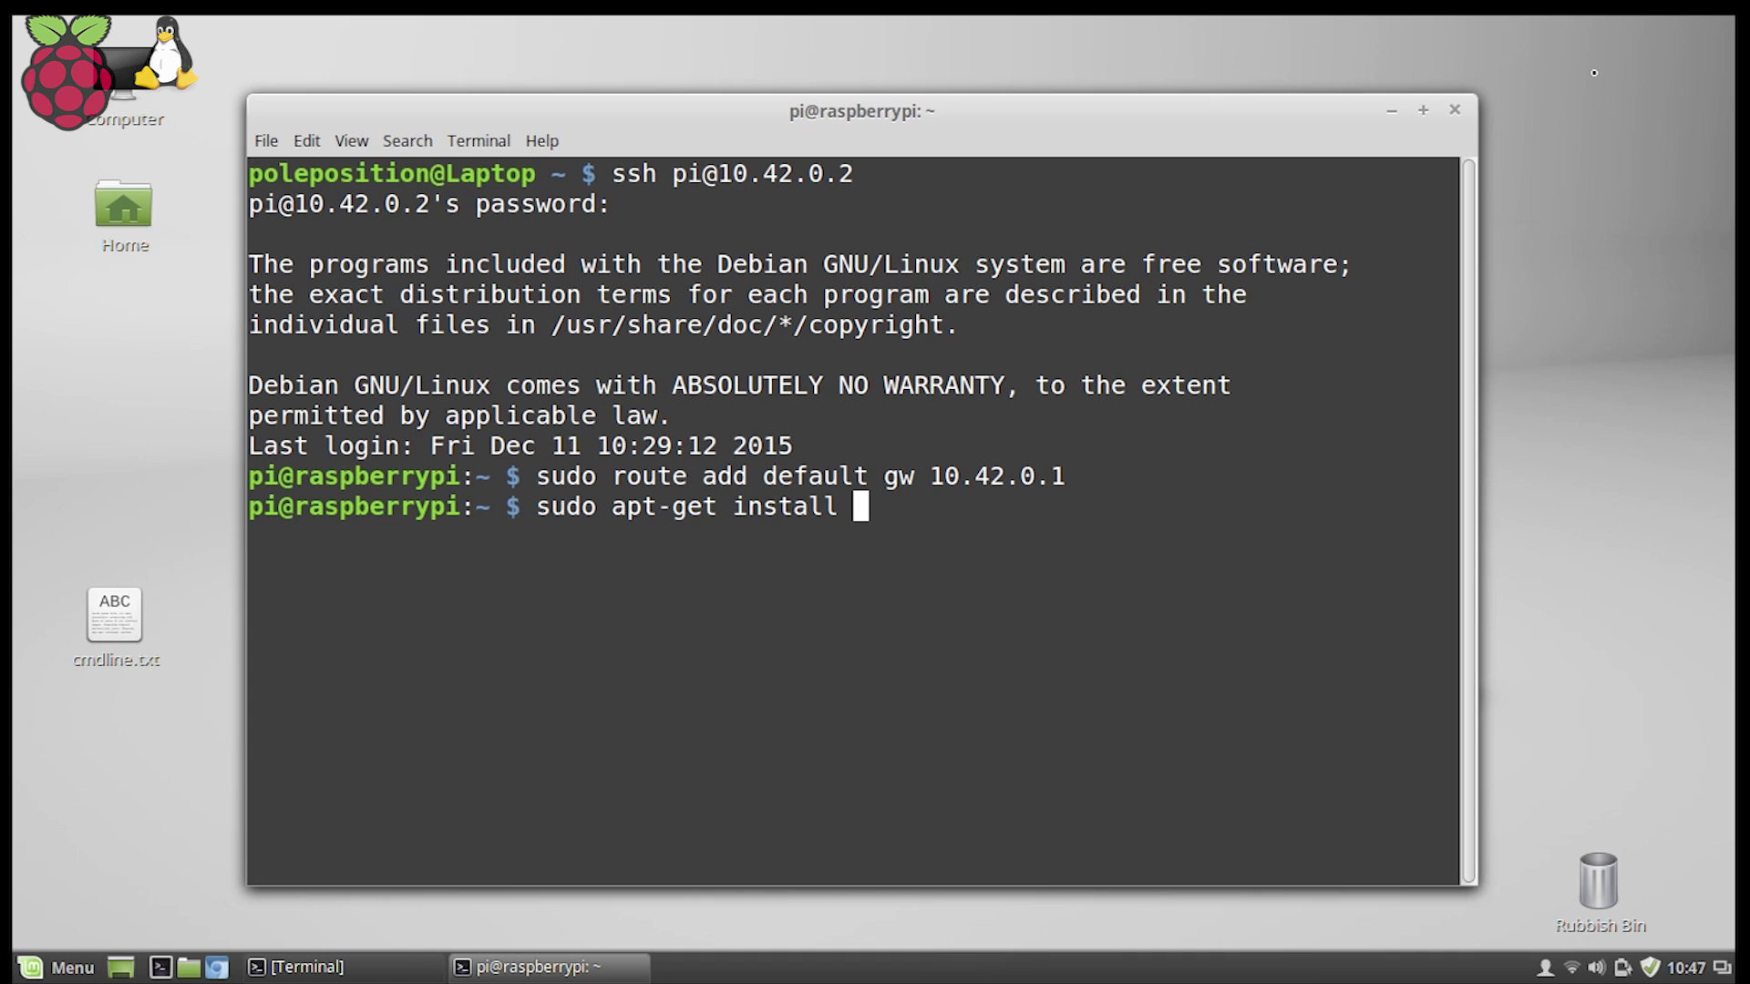
text( tight)
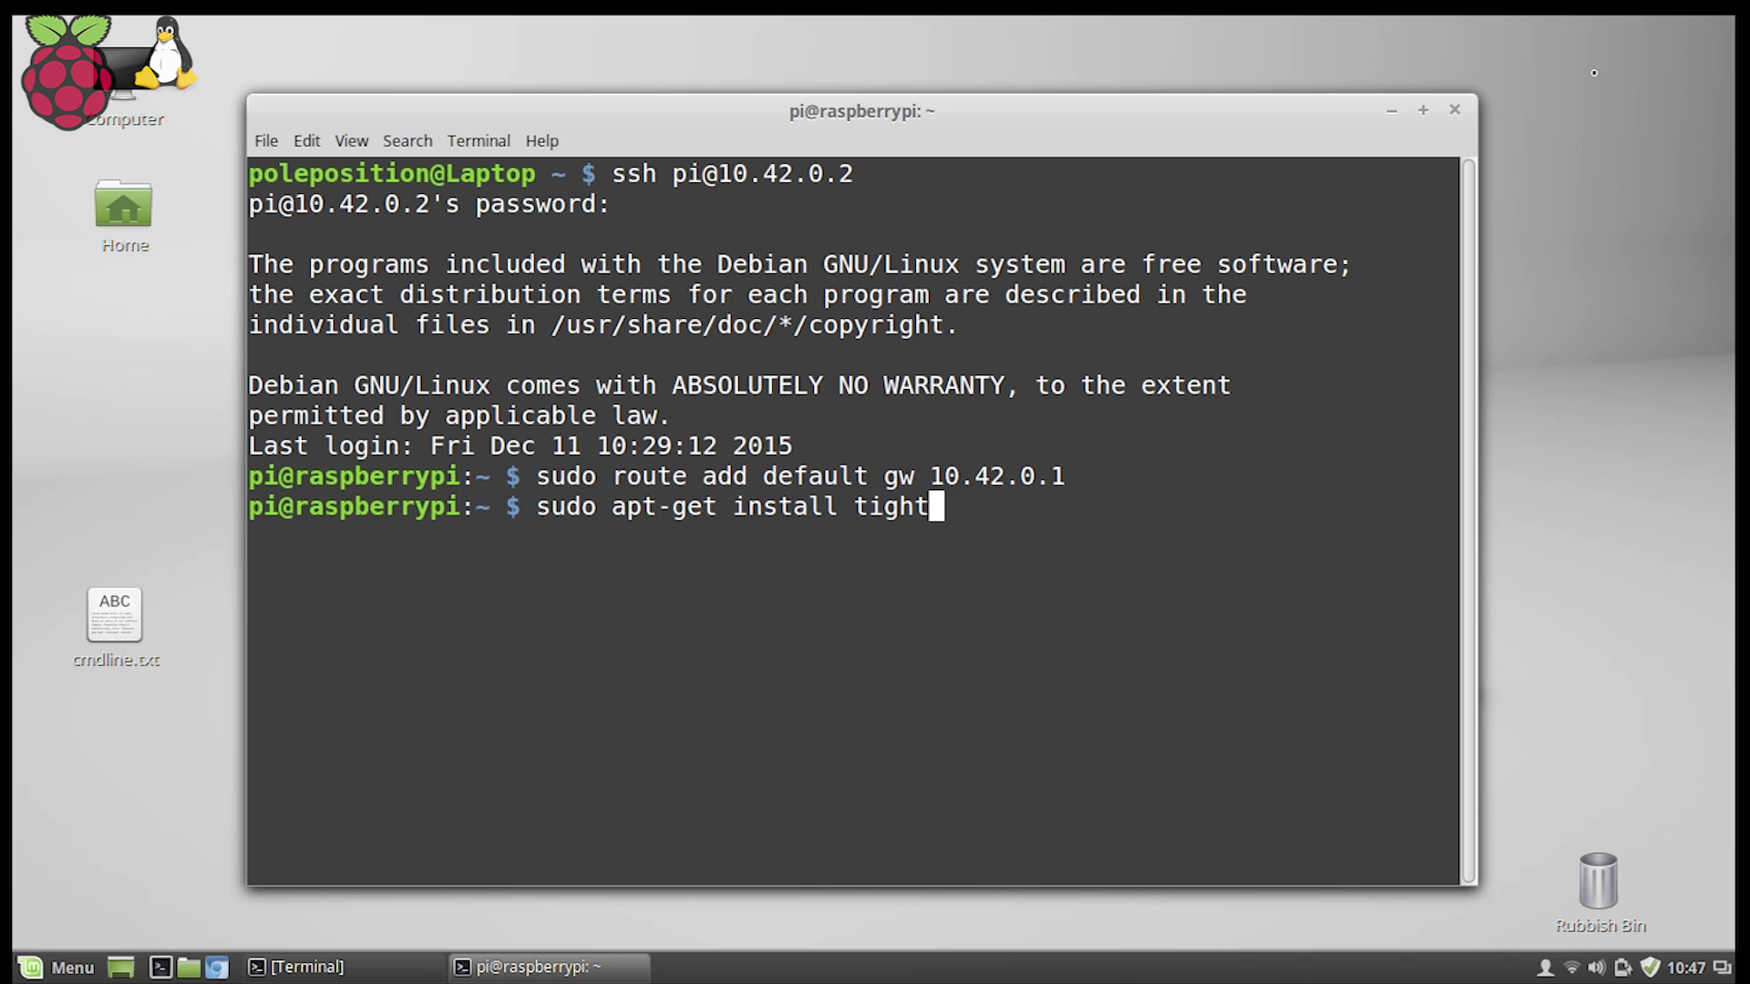
text(vncs)
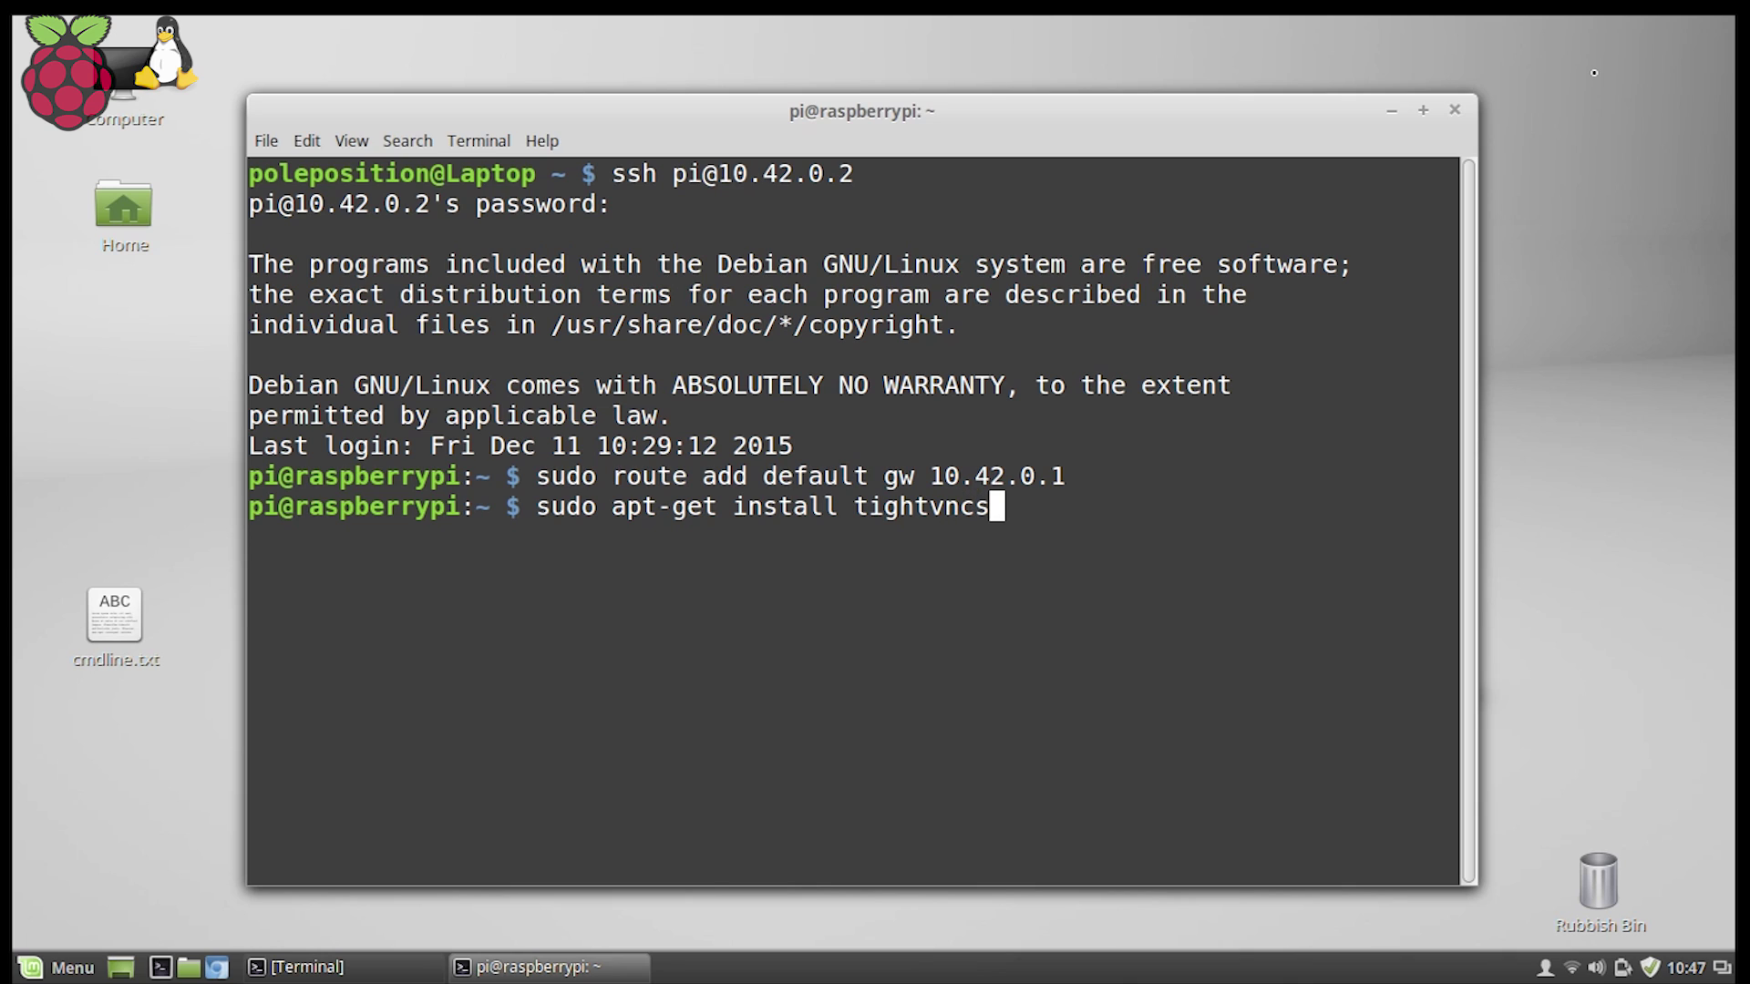
text(erver)
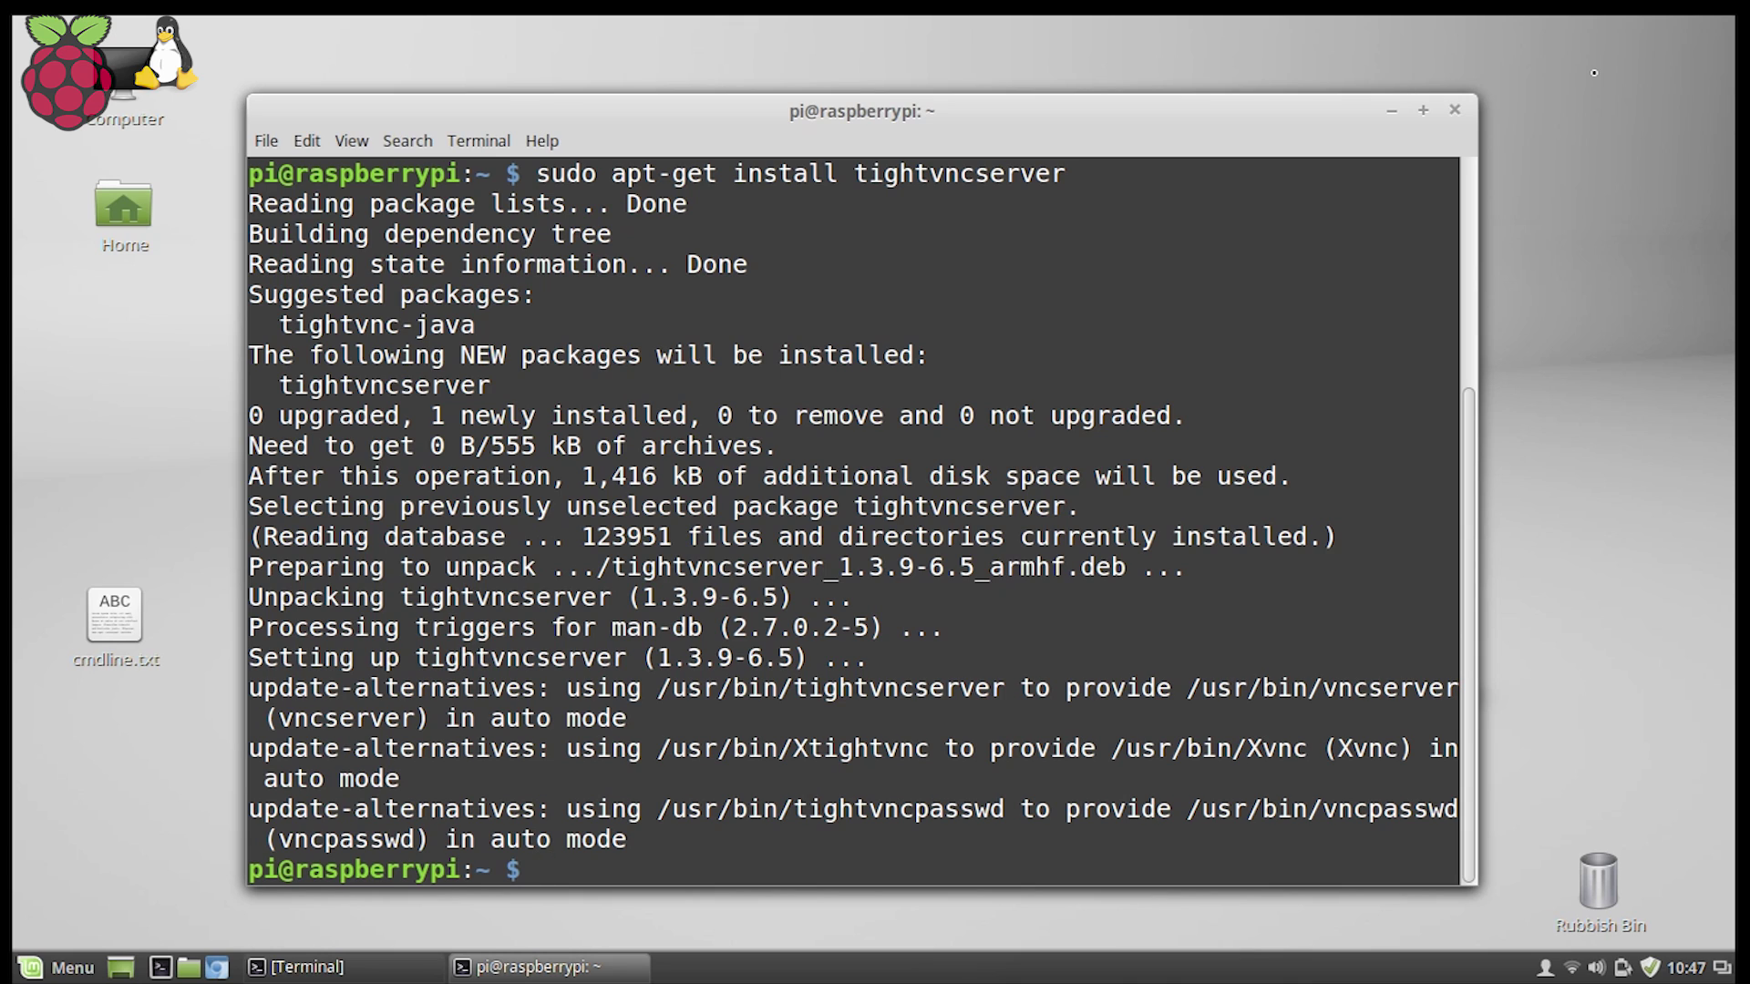
text(tightvncserver)
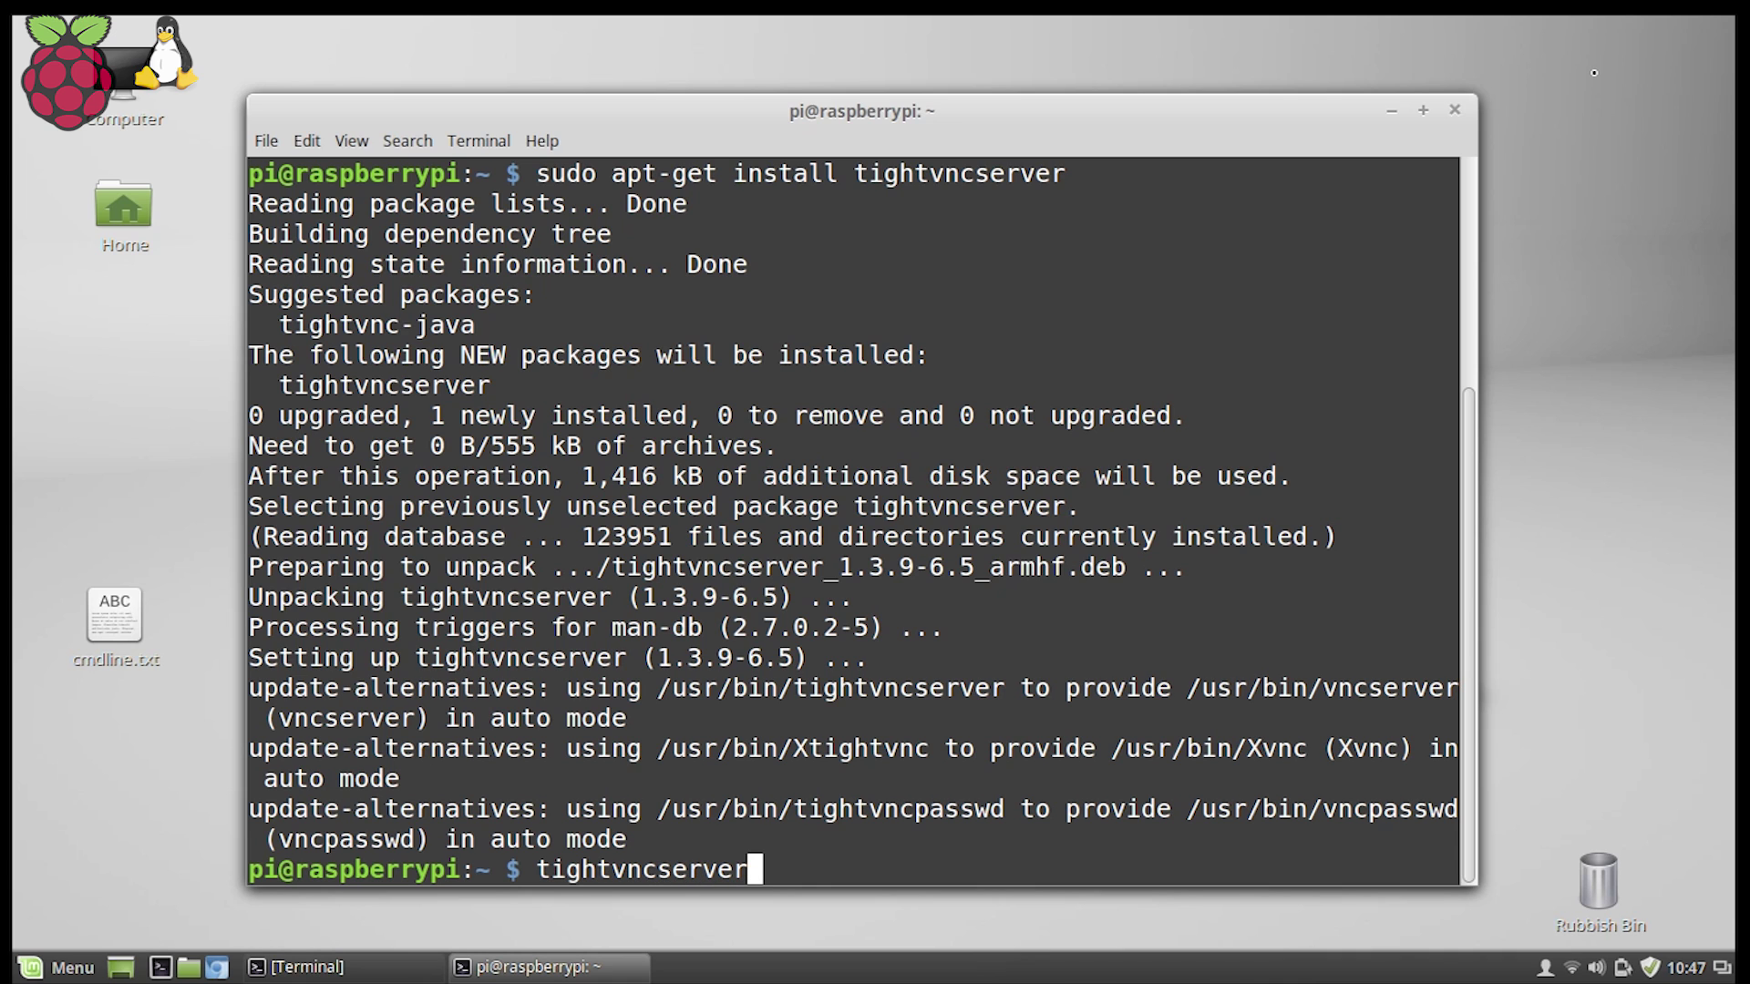
key(Return)
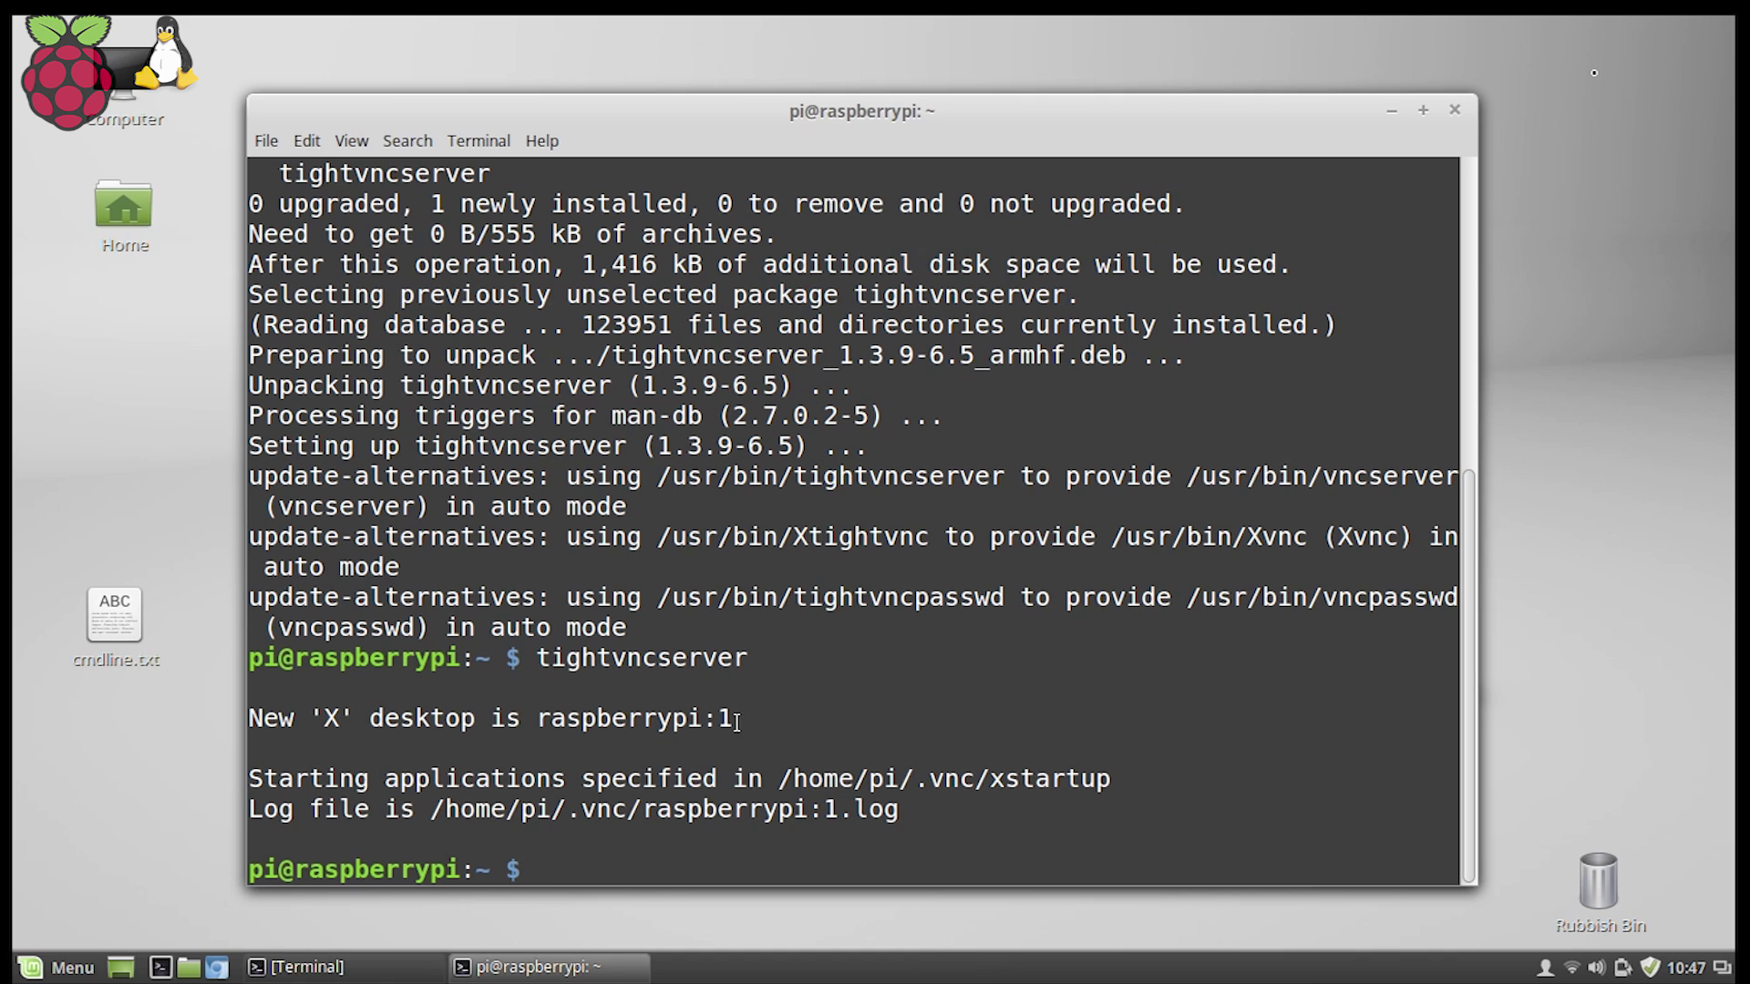
drag(733, 722, 538, 720)
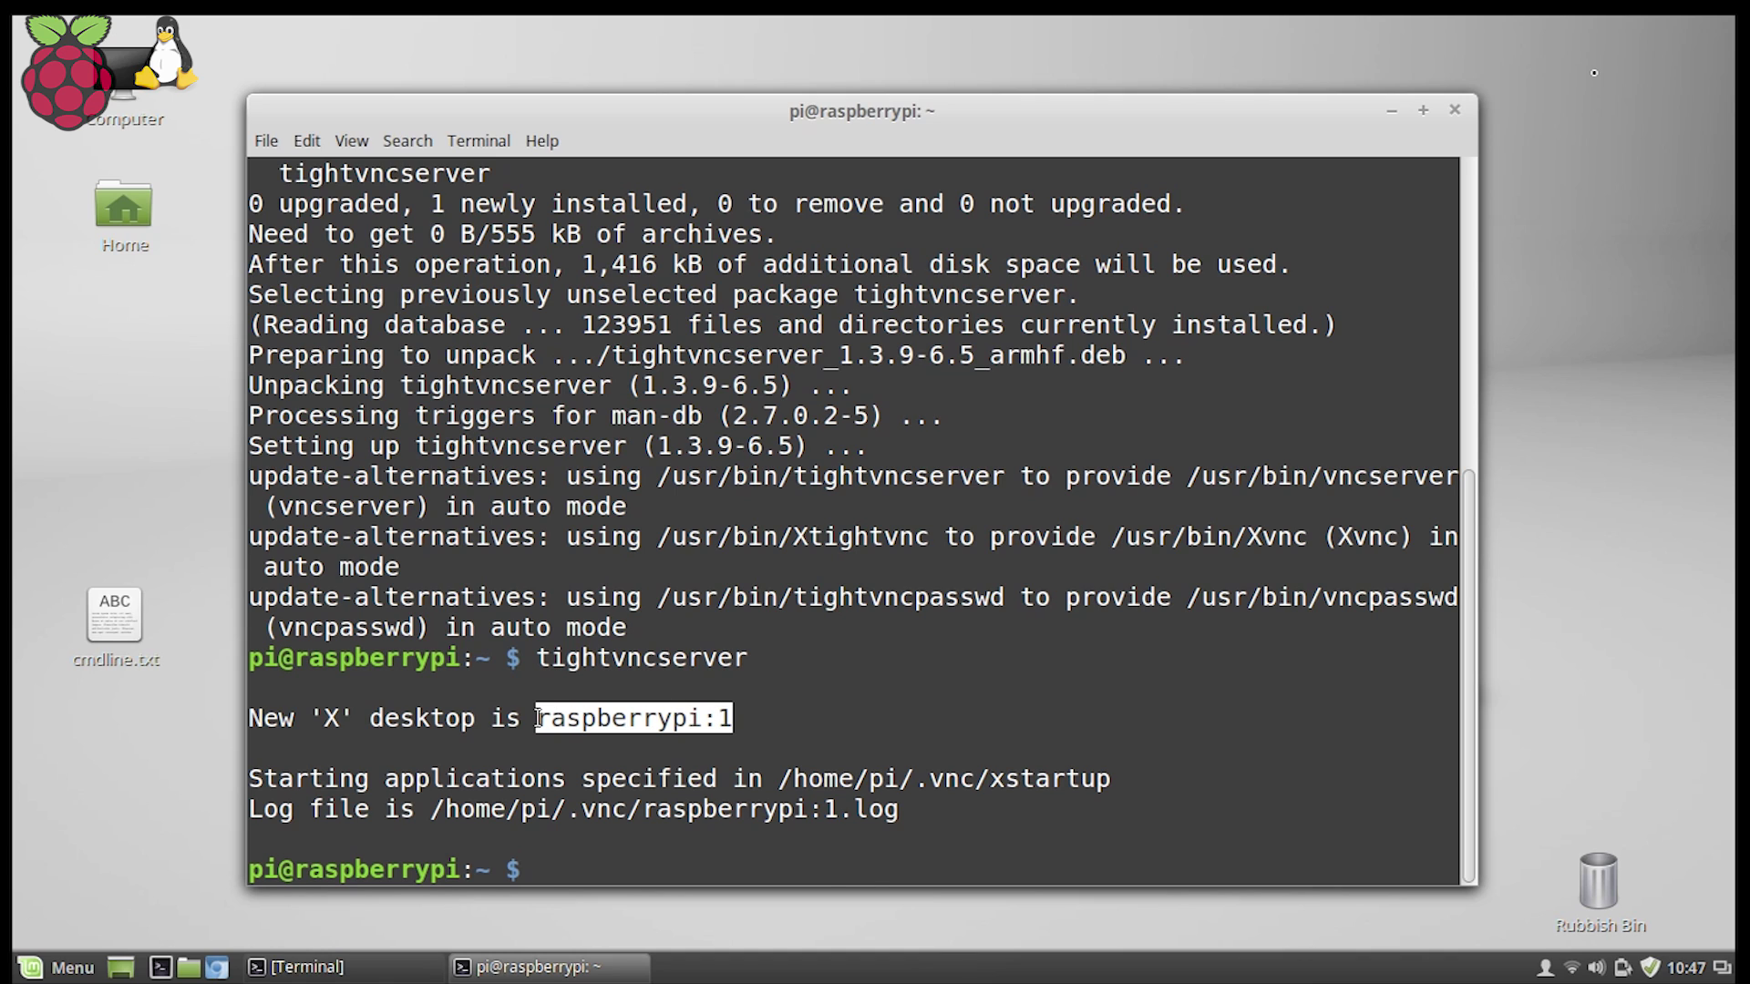
click(789, 728)
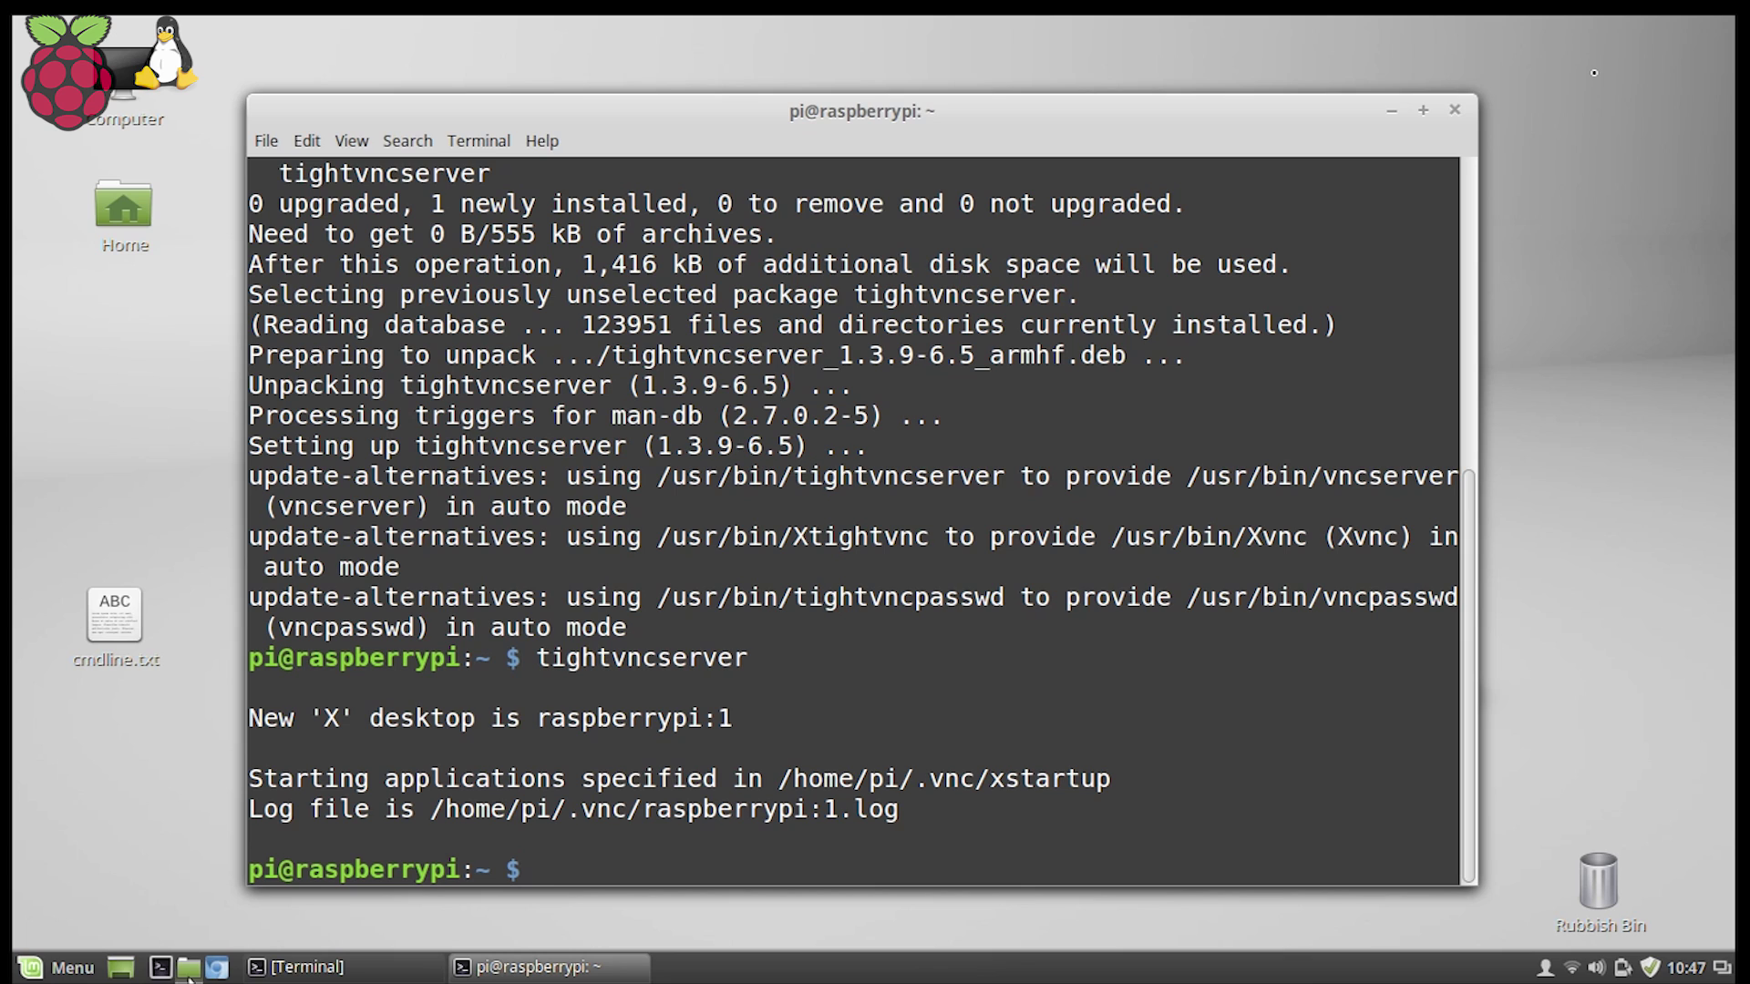
key(ctrl+alt+t)
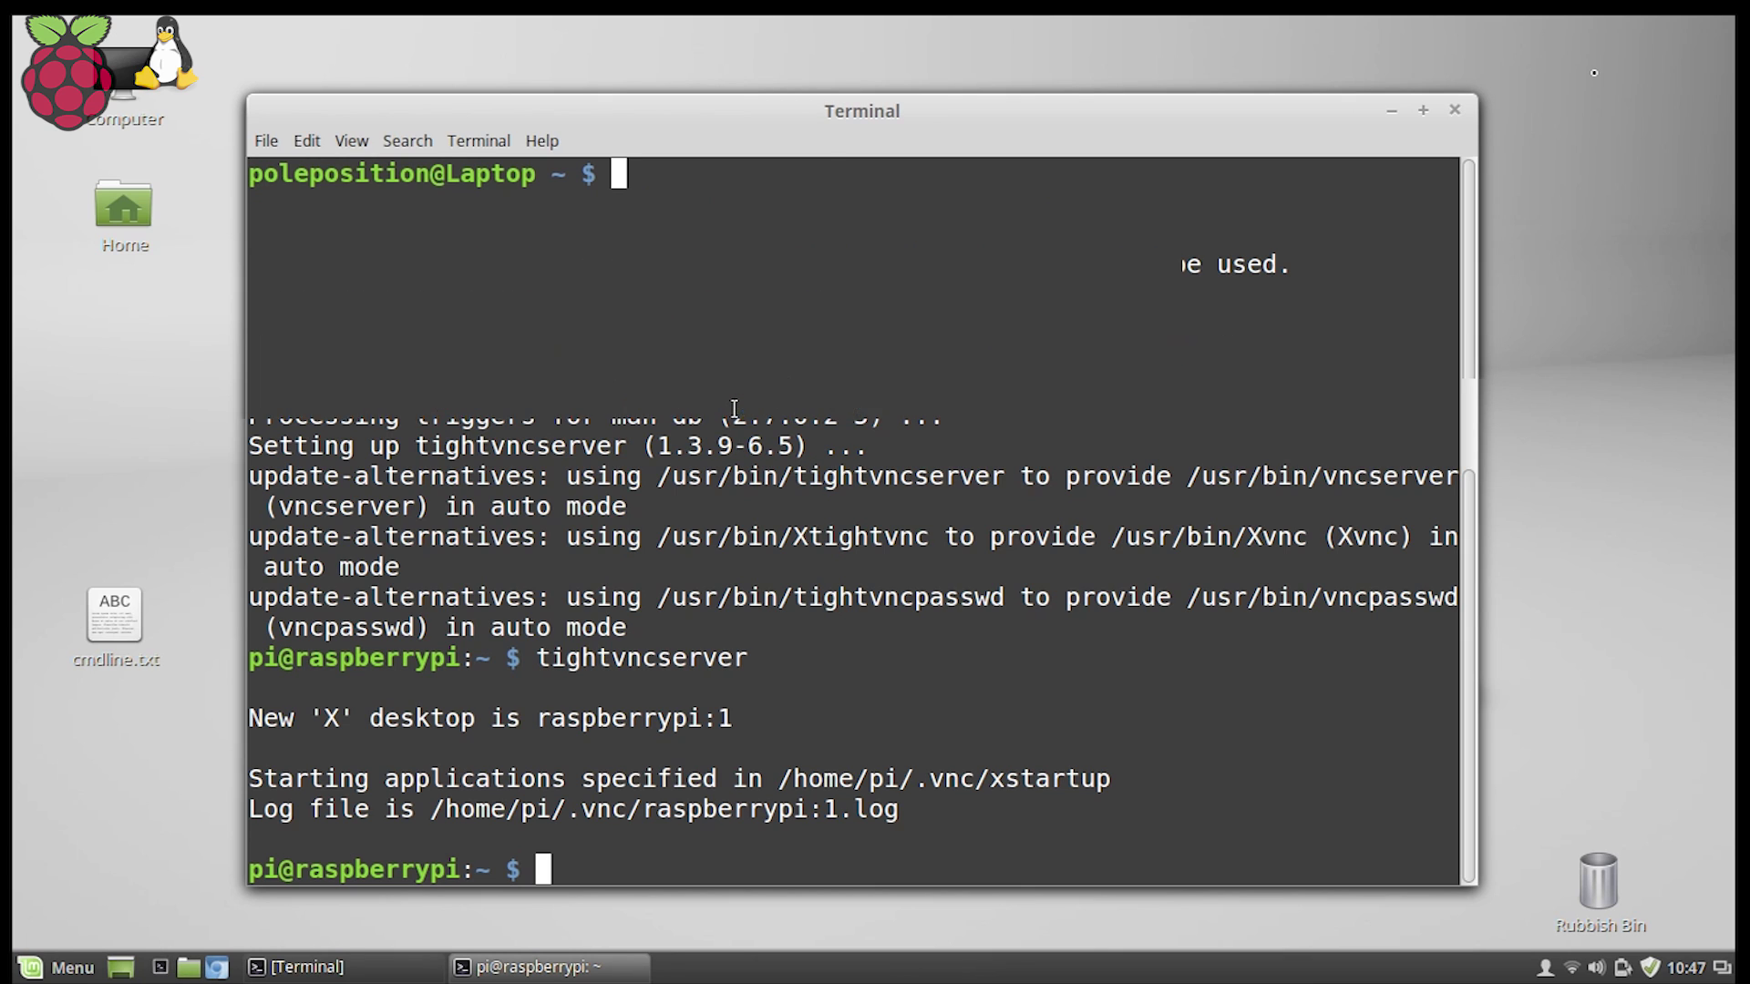
Install xtightvncviewer on the laptop with sudo apt-get install, entering the sudo password.
drag(796, 91, 934, 88)
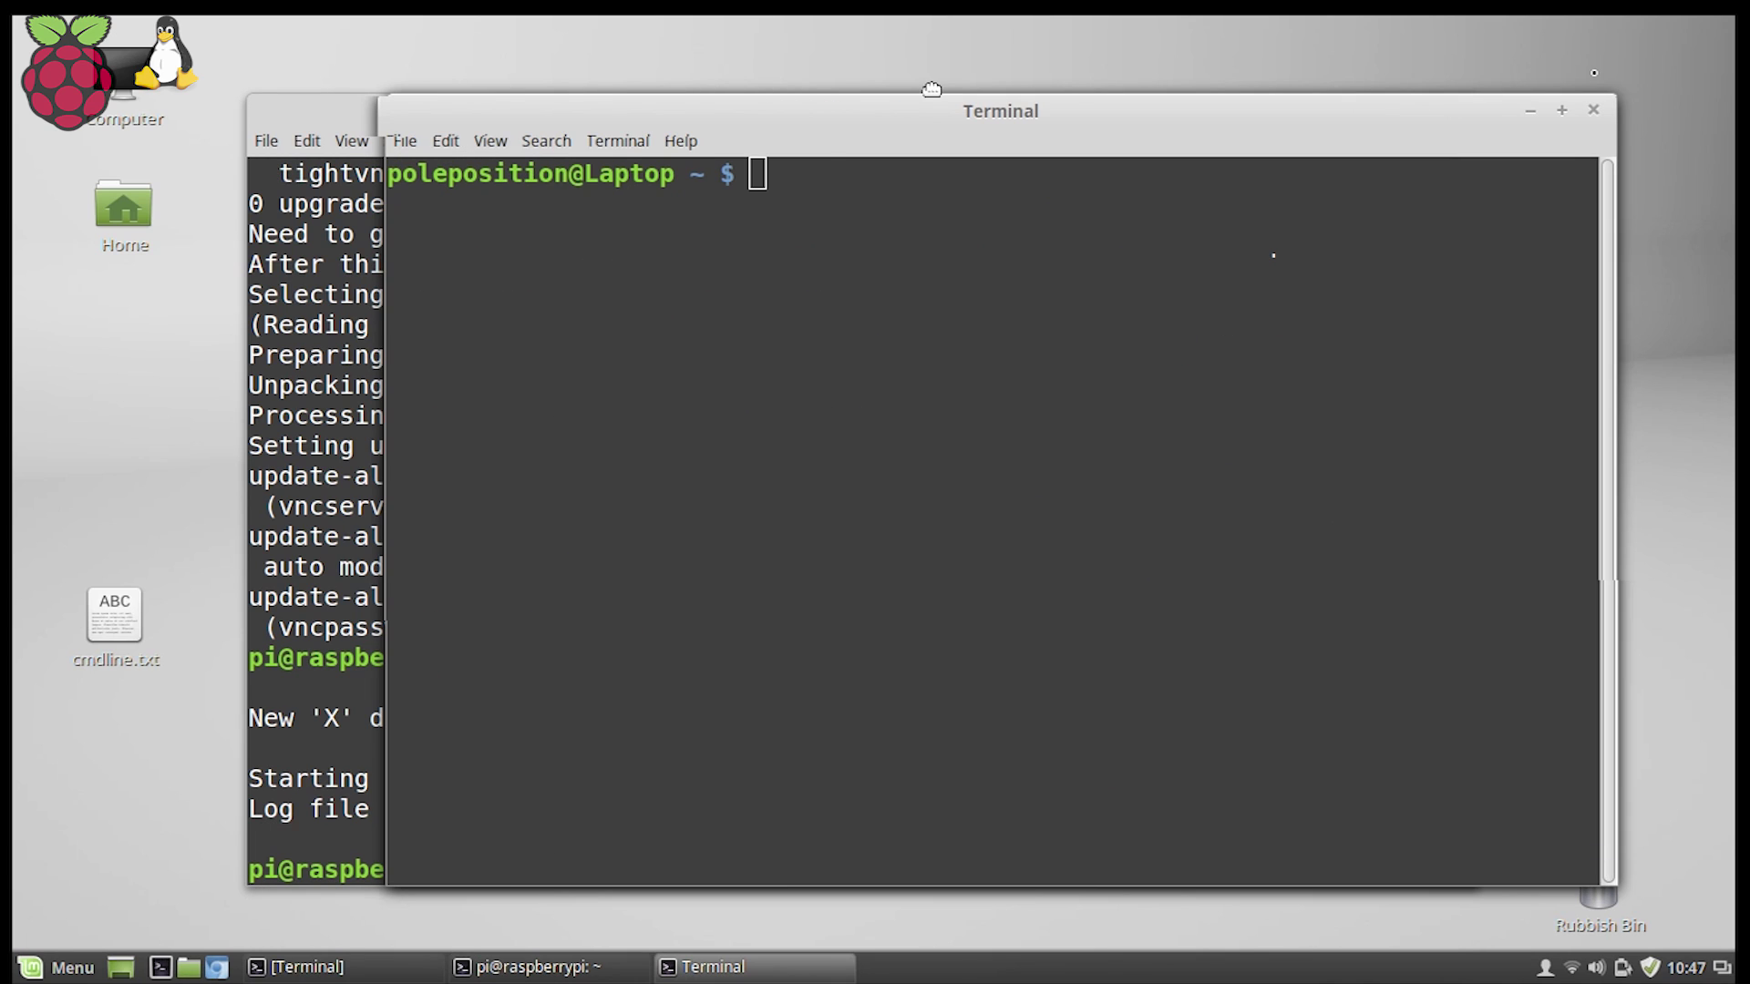
text(s)
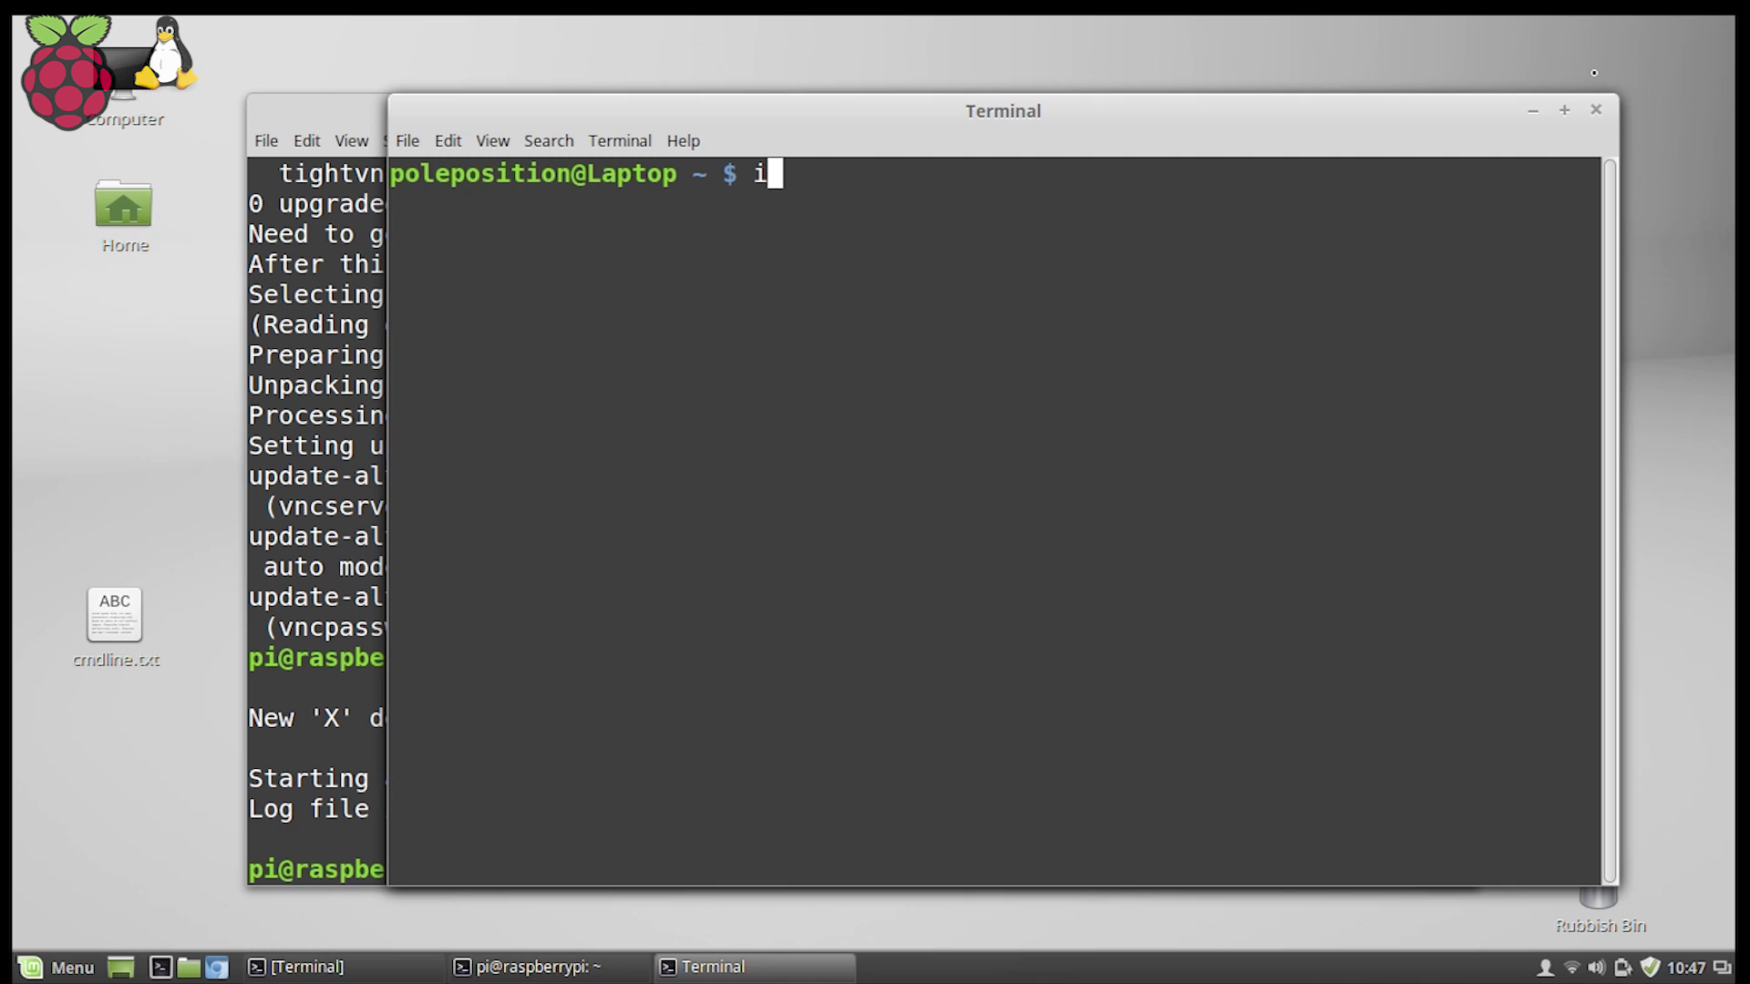
key(BackSpace)
text(sudo ap)
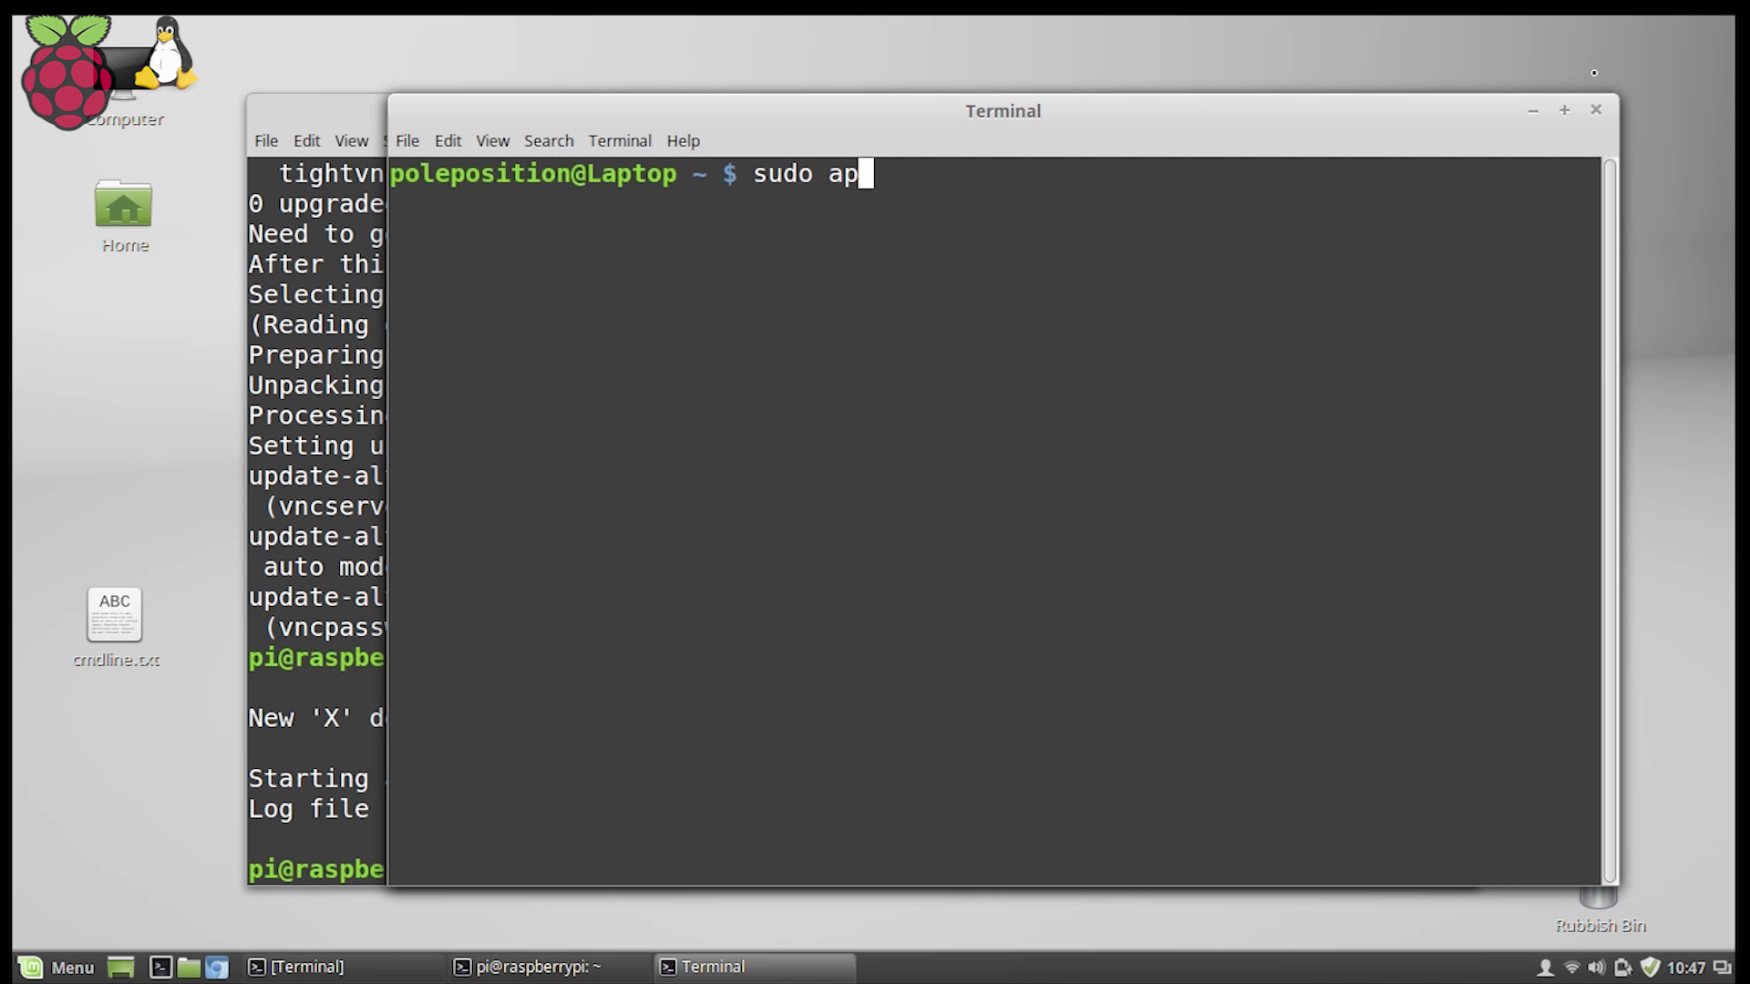
text(t-get ins)
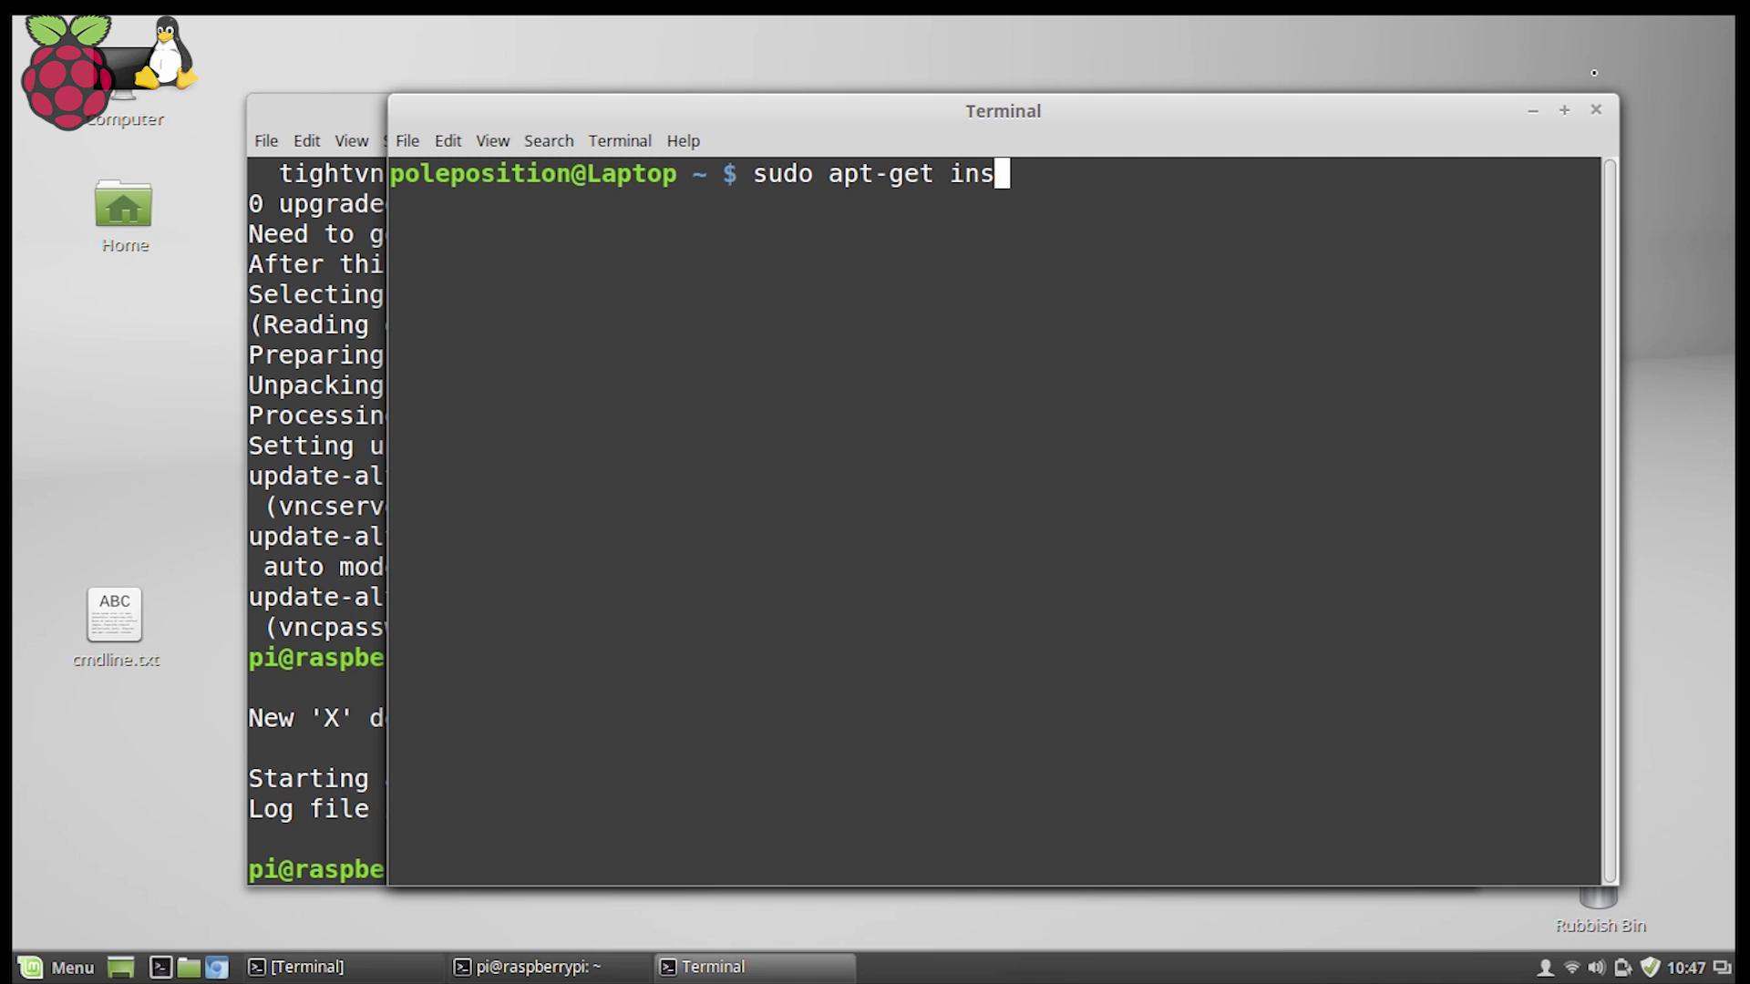
text(tall )
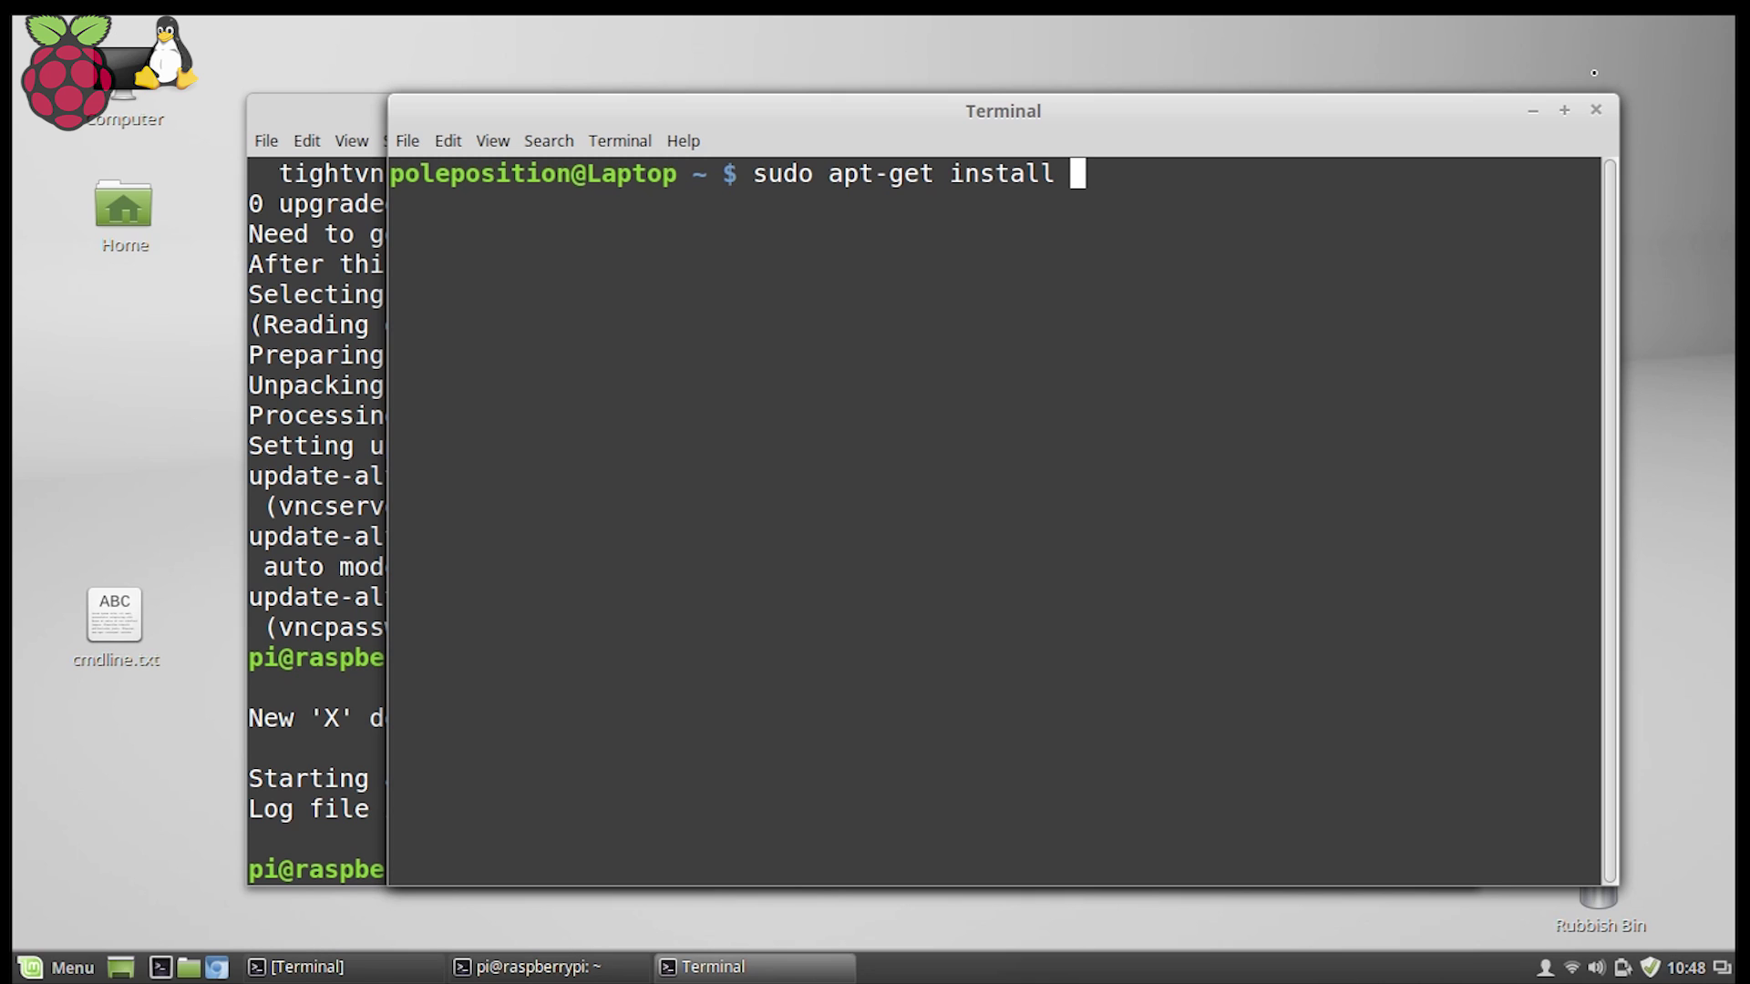
text(xtightvncvi)
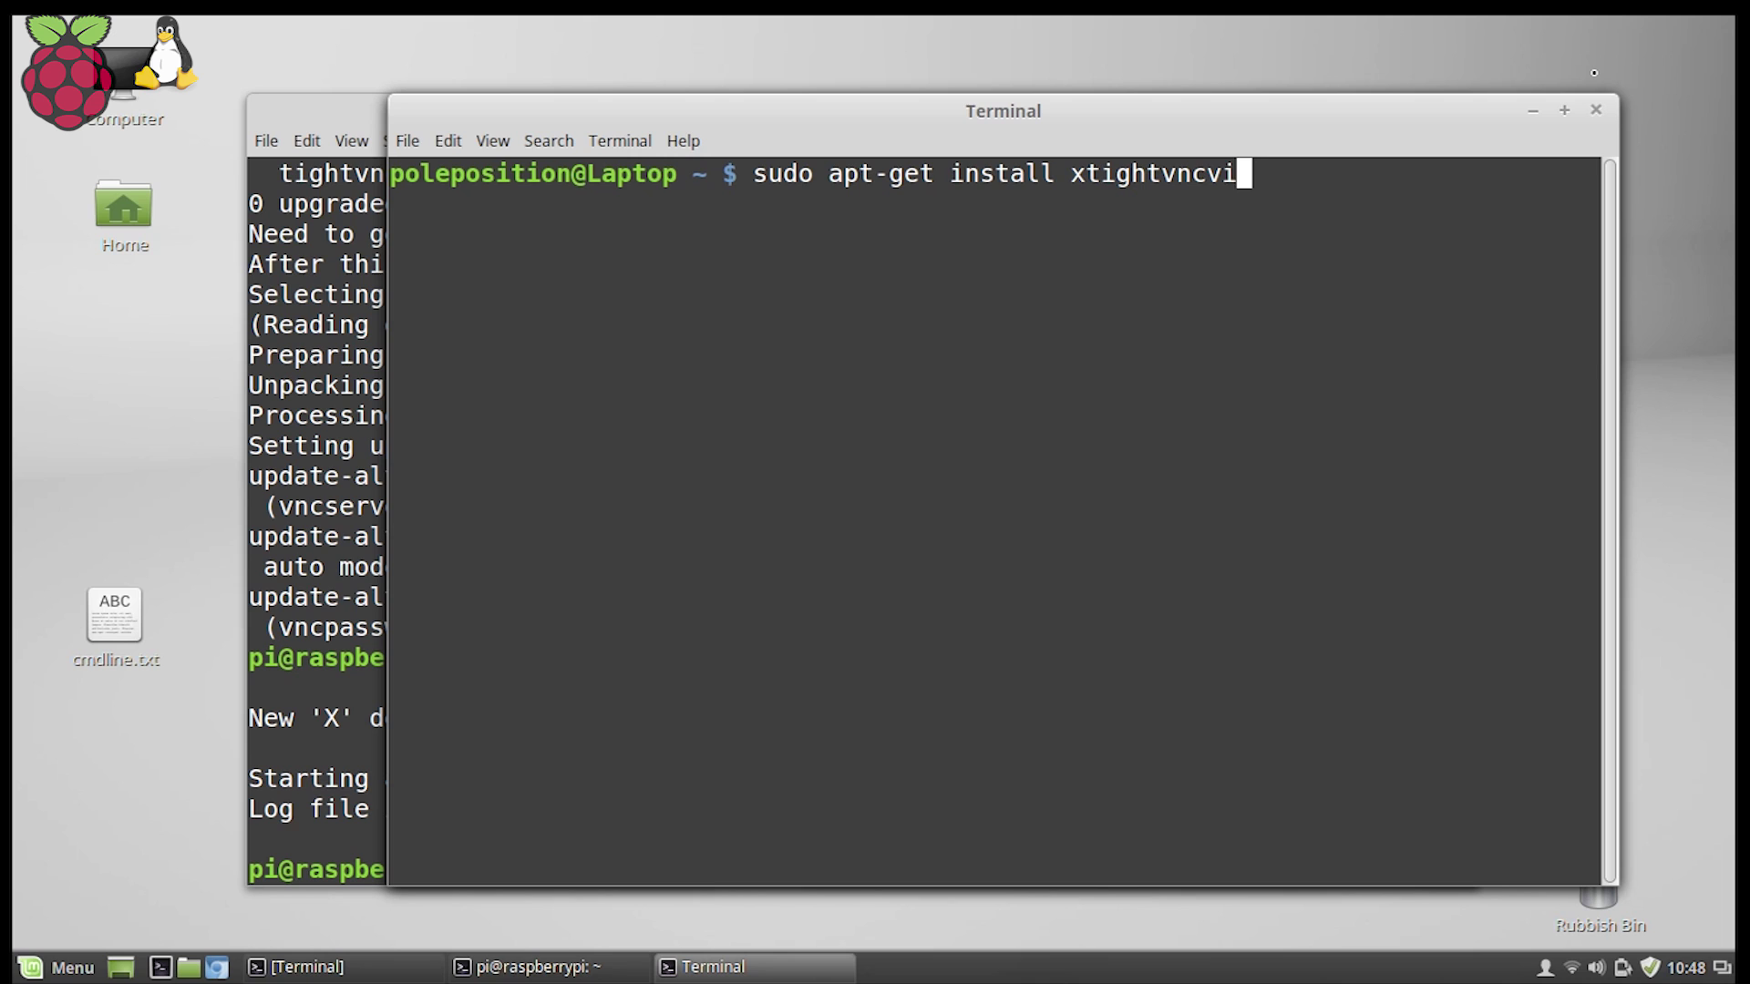
text(ewer)
key(Return)
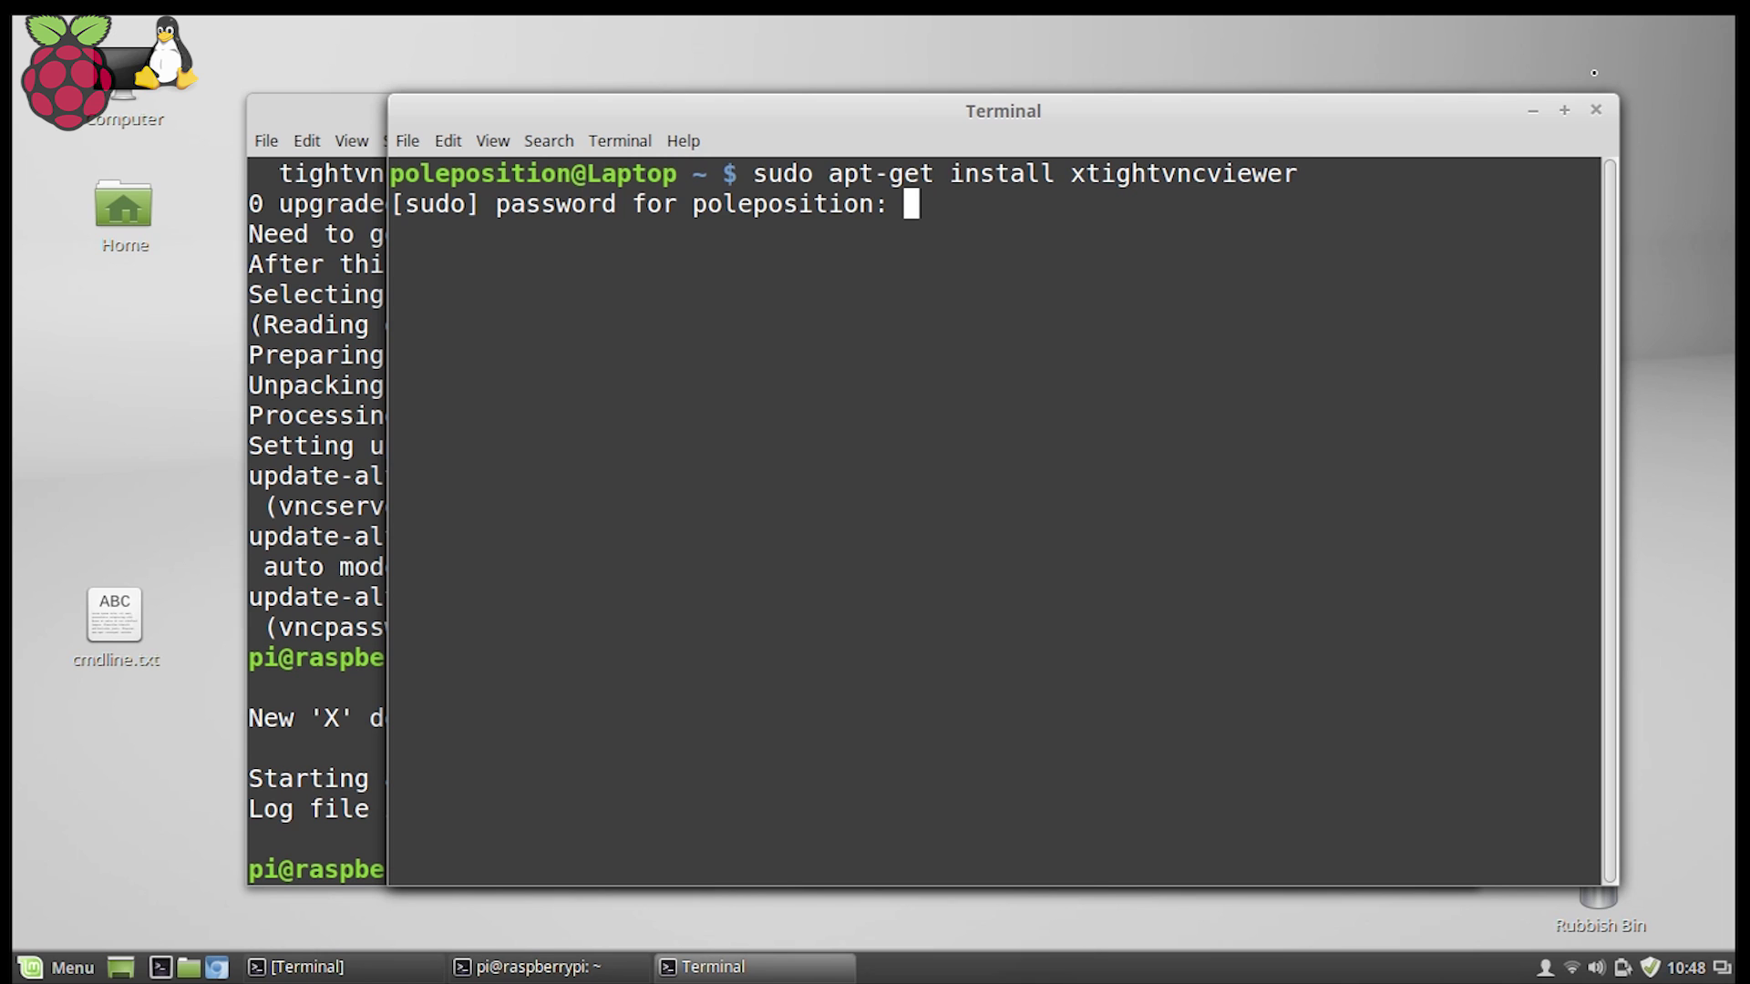
key(Return)
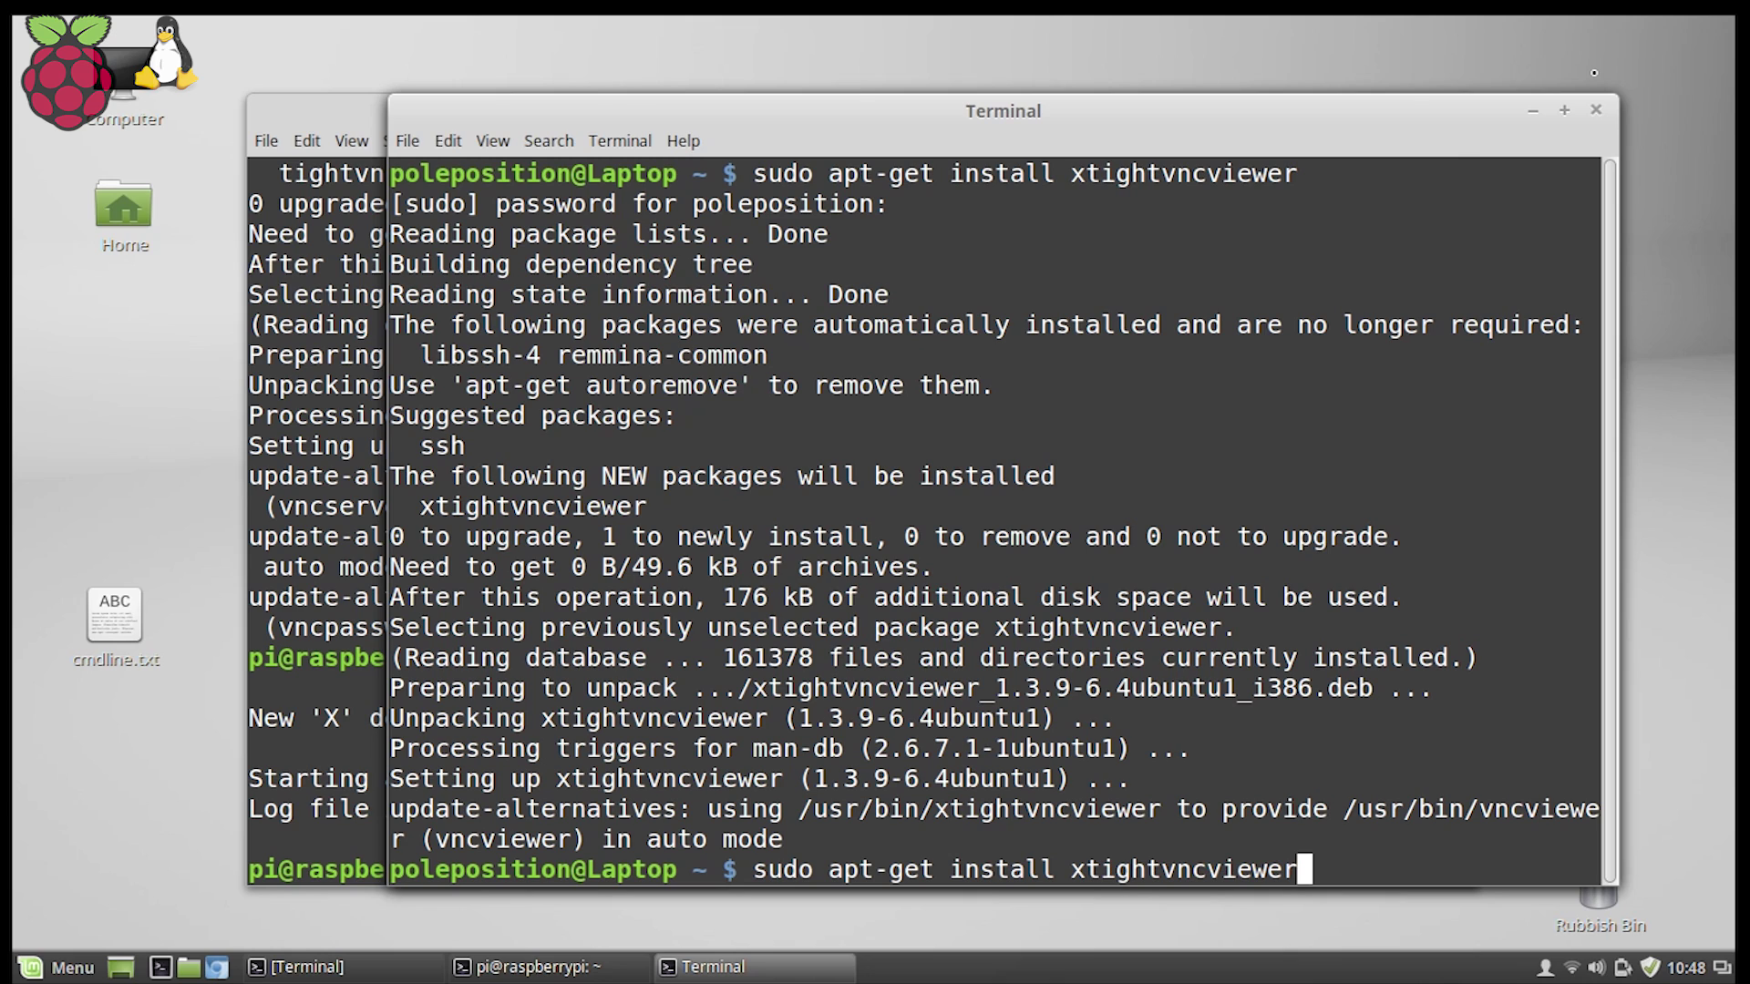
key(BackSpace)
key(BackSpace)
key(BackSpace)
key(BackSpace)
key(BackSpace)
key(BackSpace)
key(BackSpace)
key(BackSpace)
key(BackSpace)
key(BackSpace)
key(BackSpace)
key(BackSpace)
key(BackSpace)
key(BackSpace)
key(BackSpace)
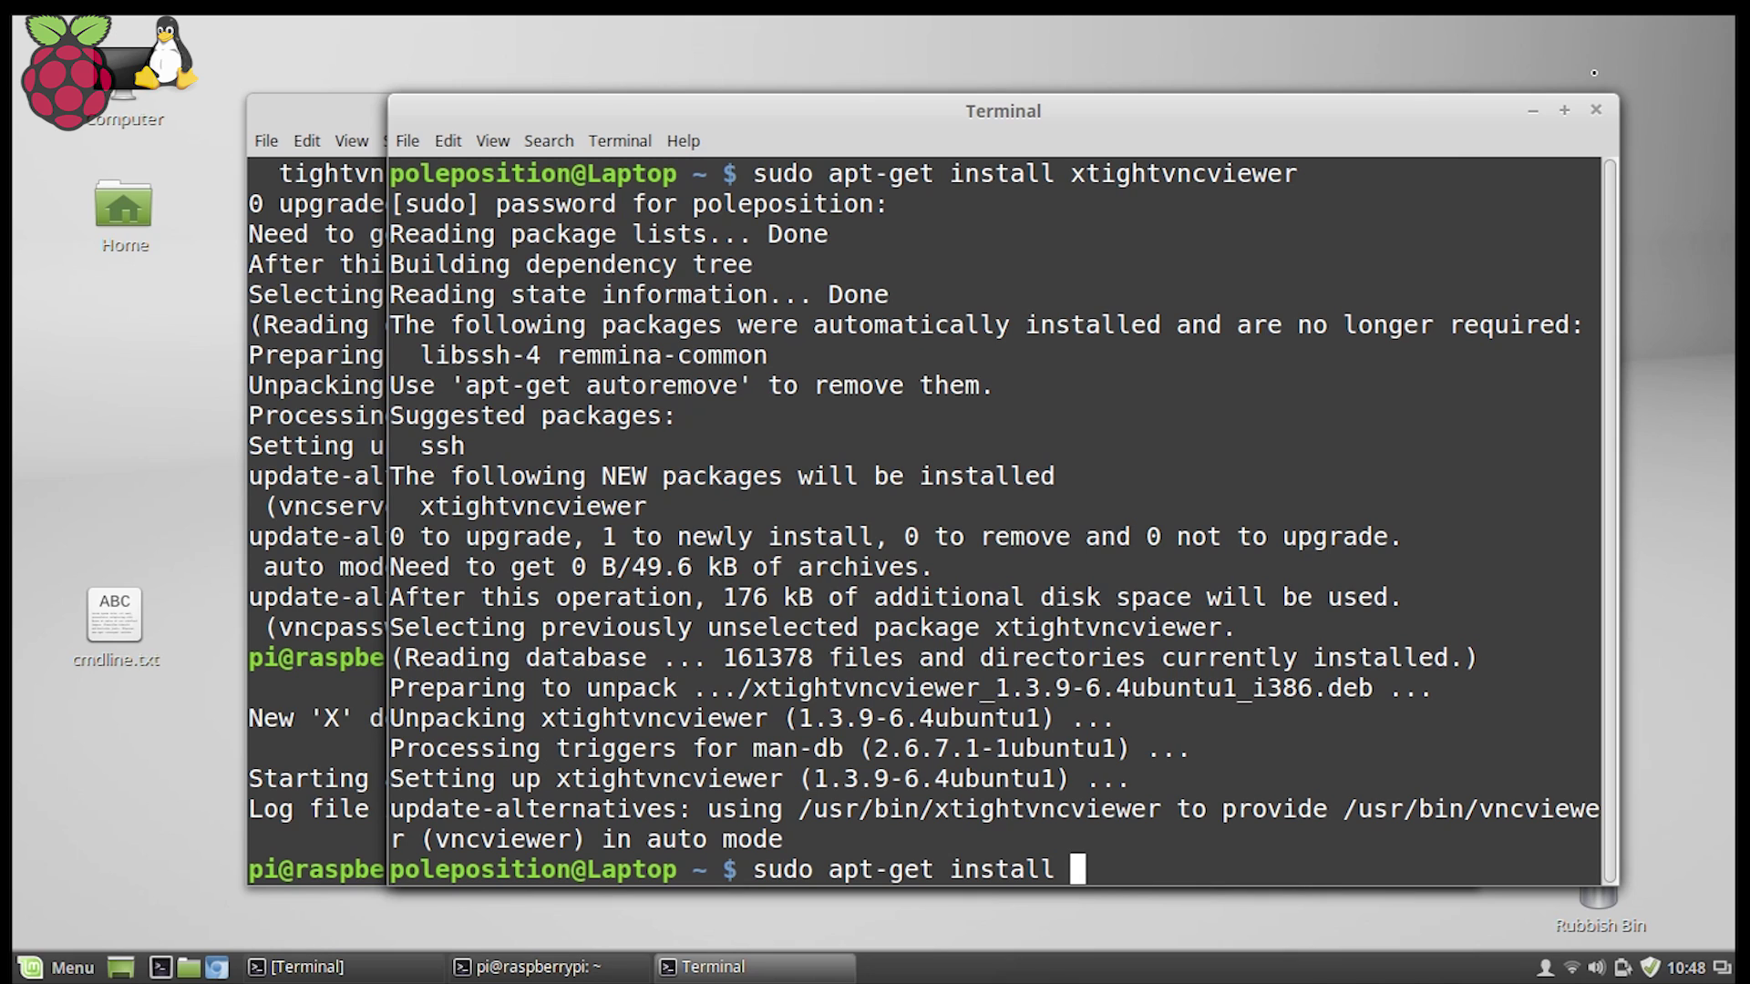
Install remmina, then recall the command and install remmina-plugin-vnc.
text(remmina)
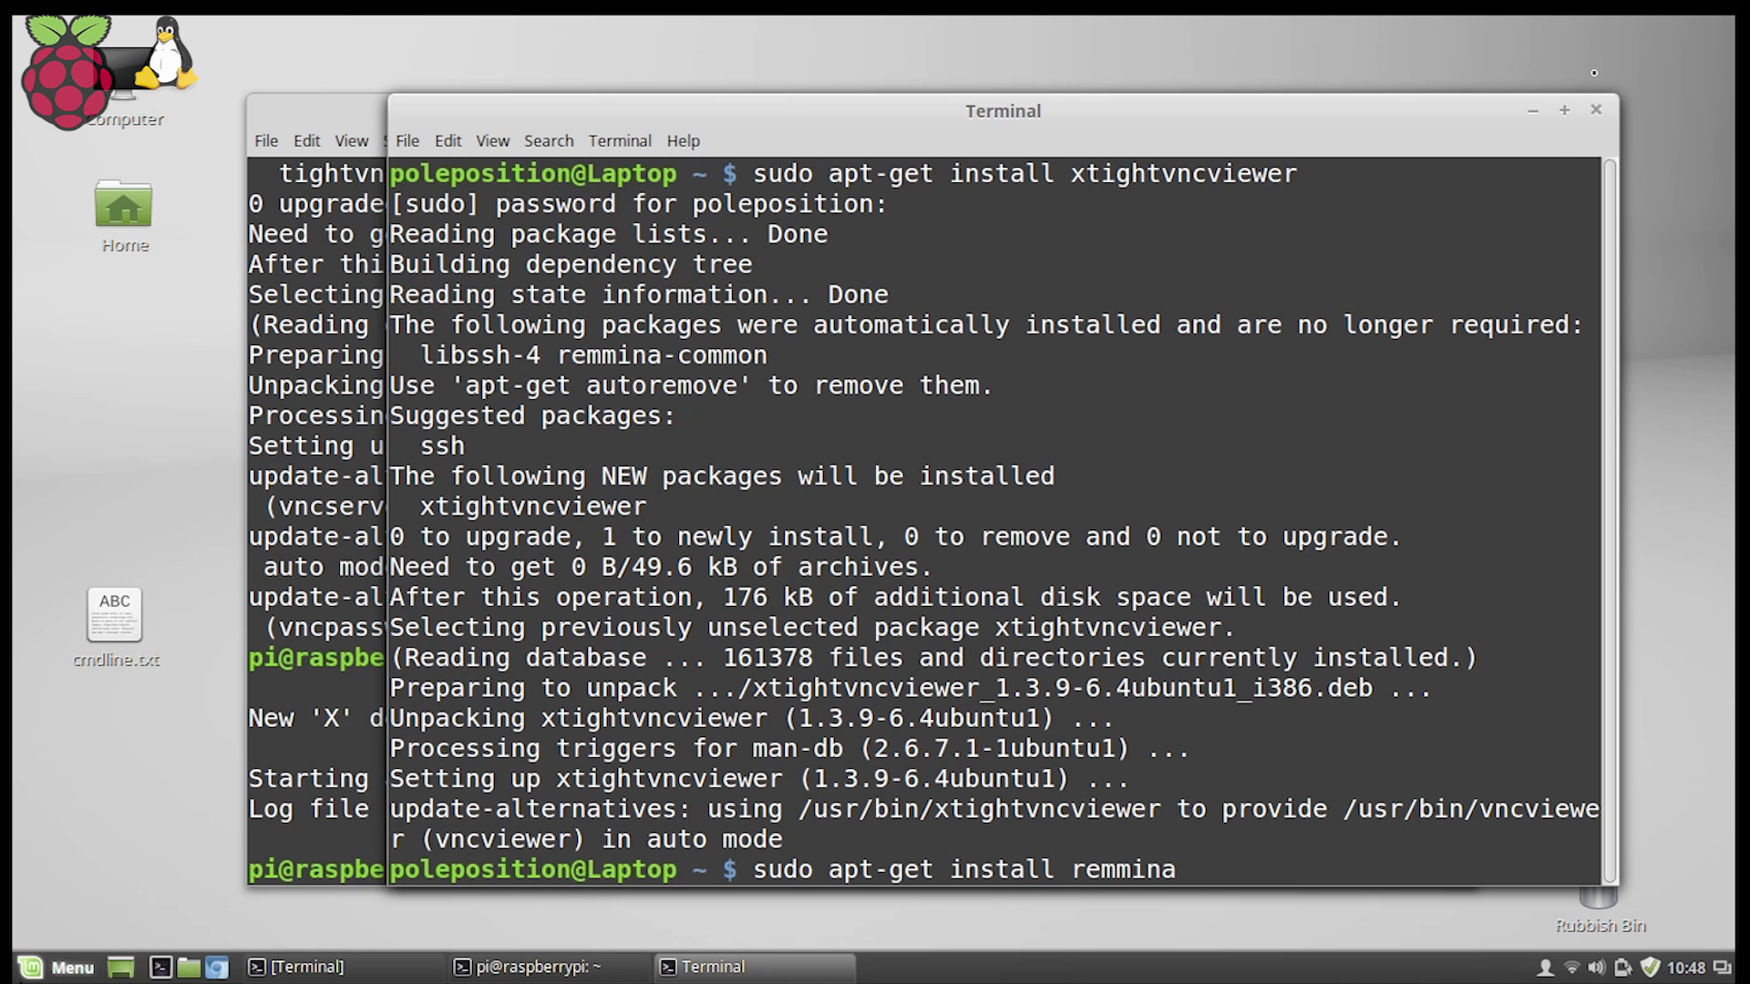
click(28, 970)
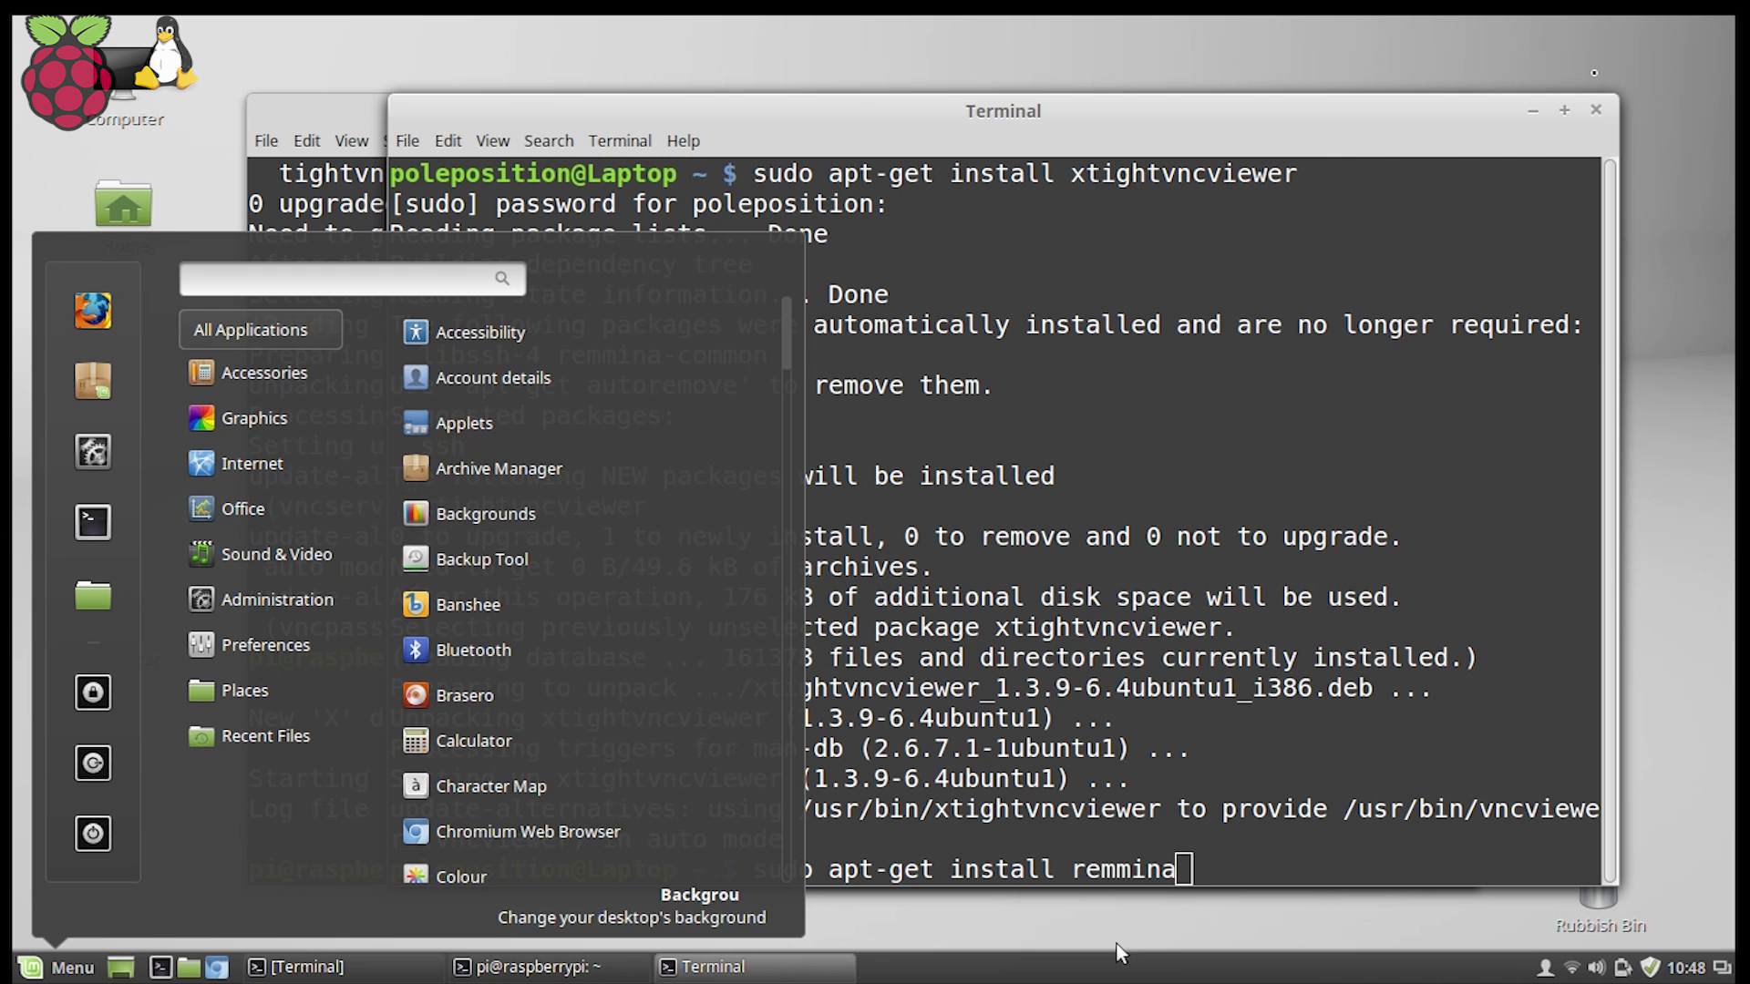
click(1199, 867)
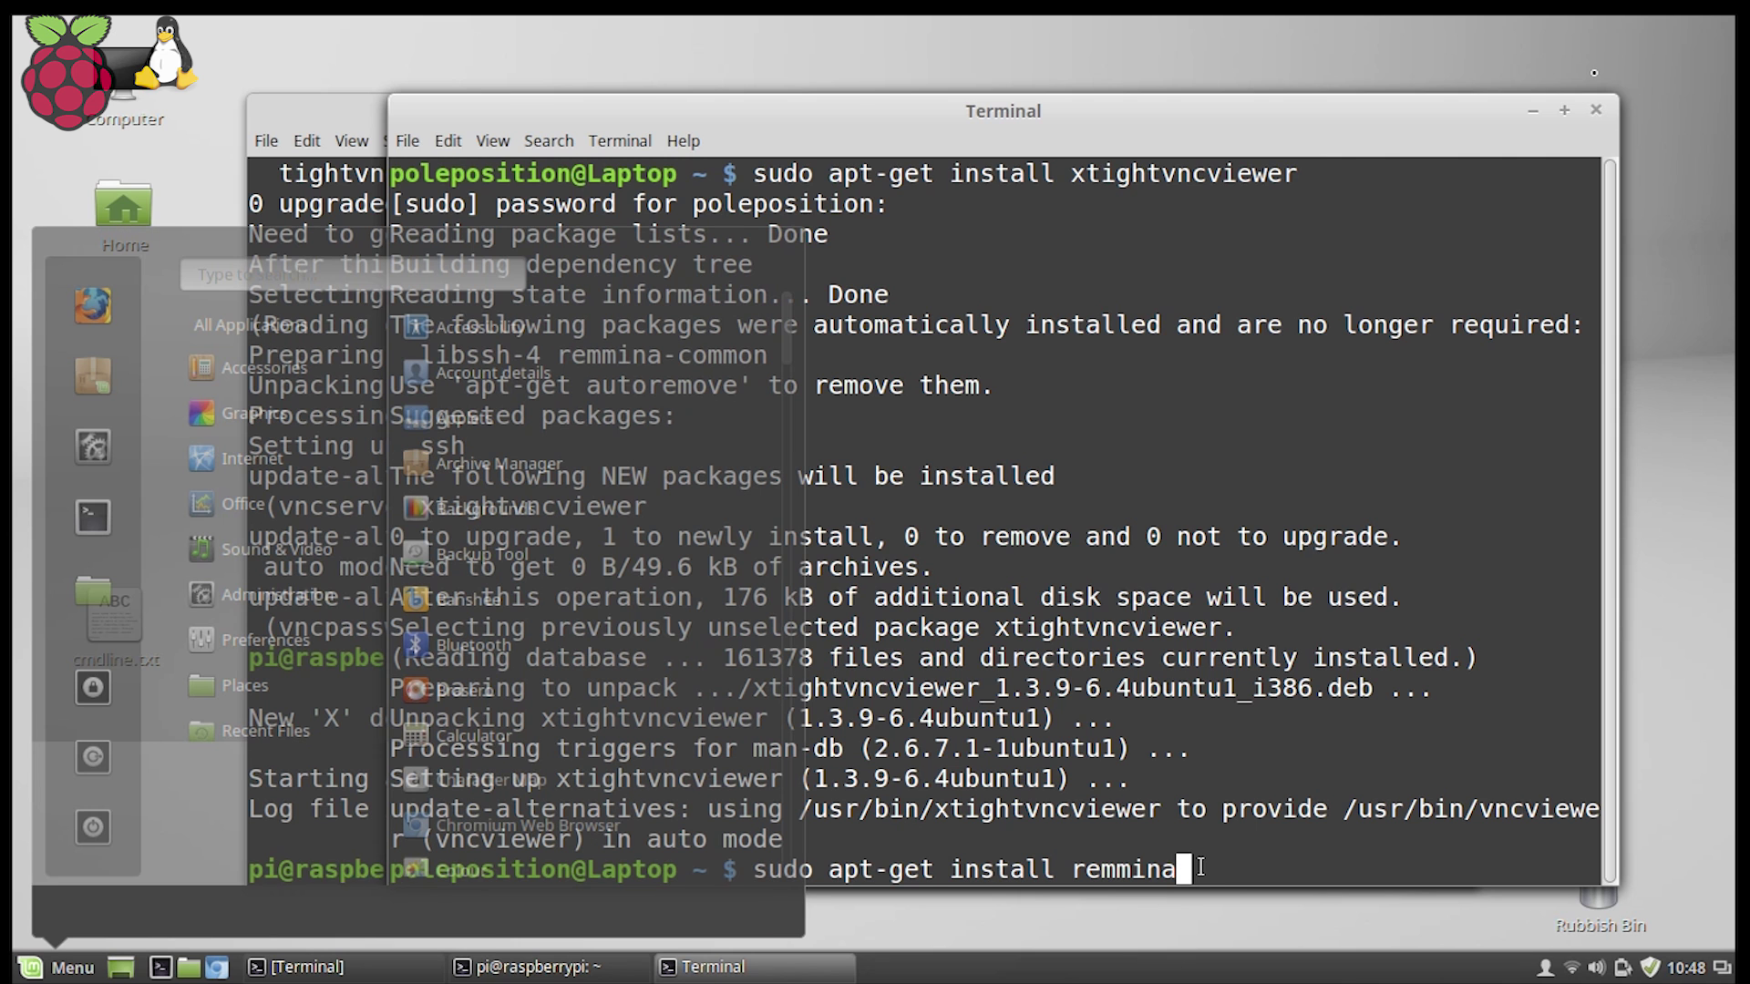
key(Return)
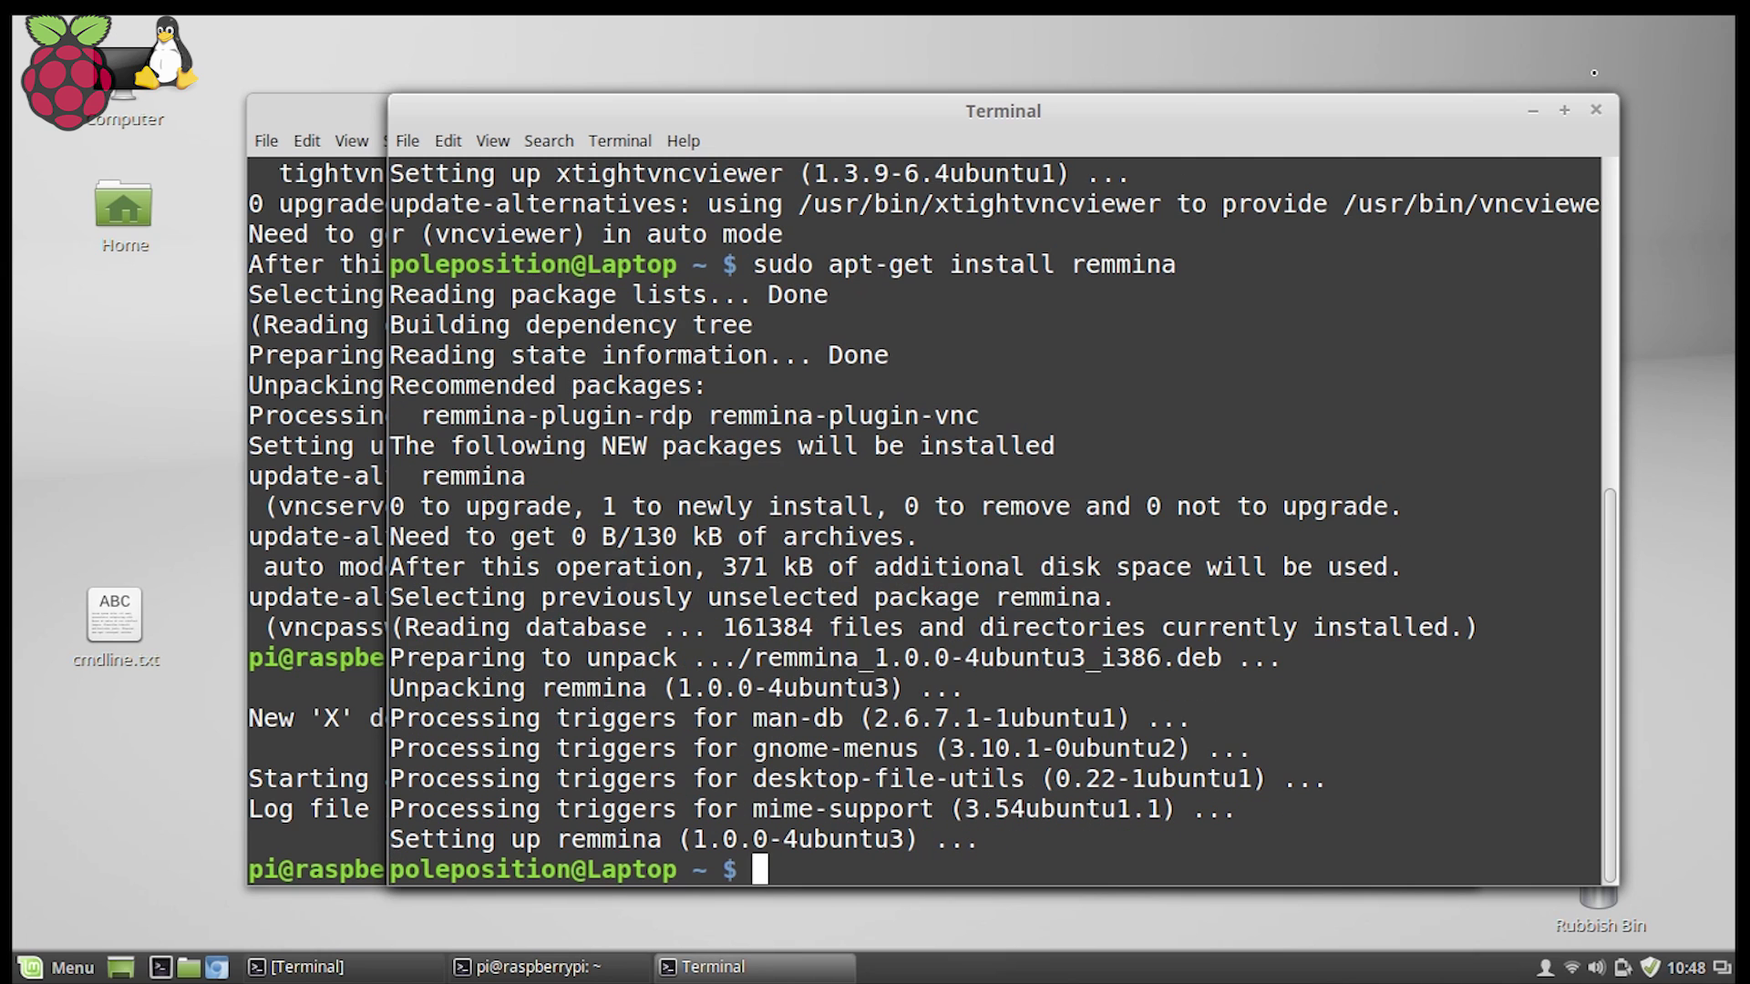
key(Up)
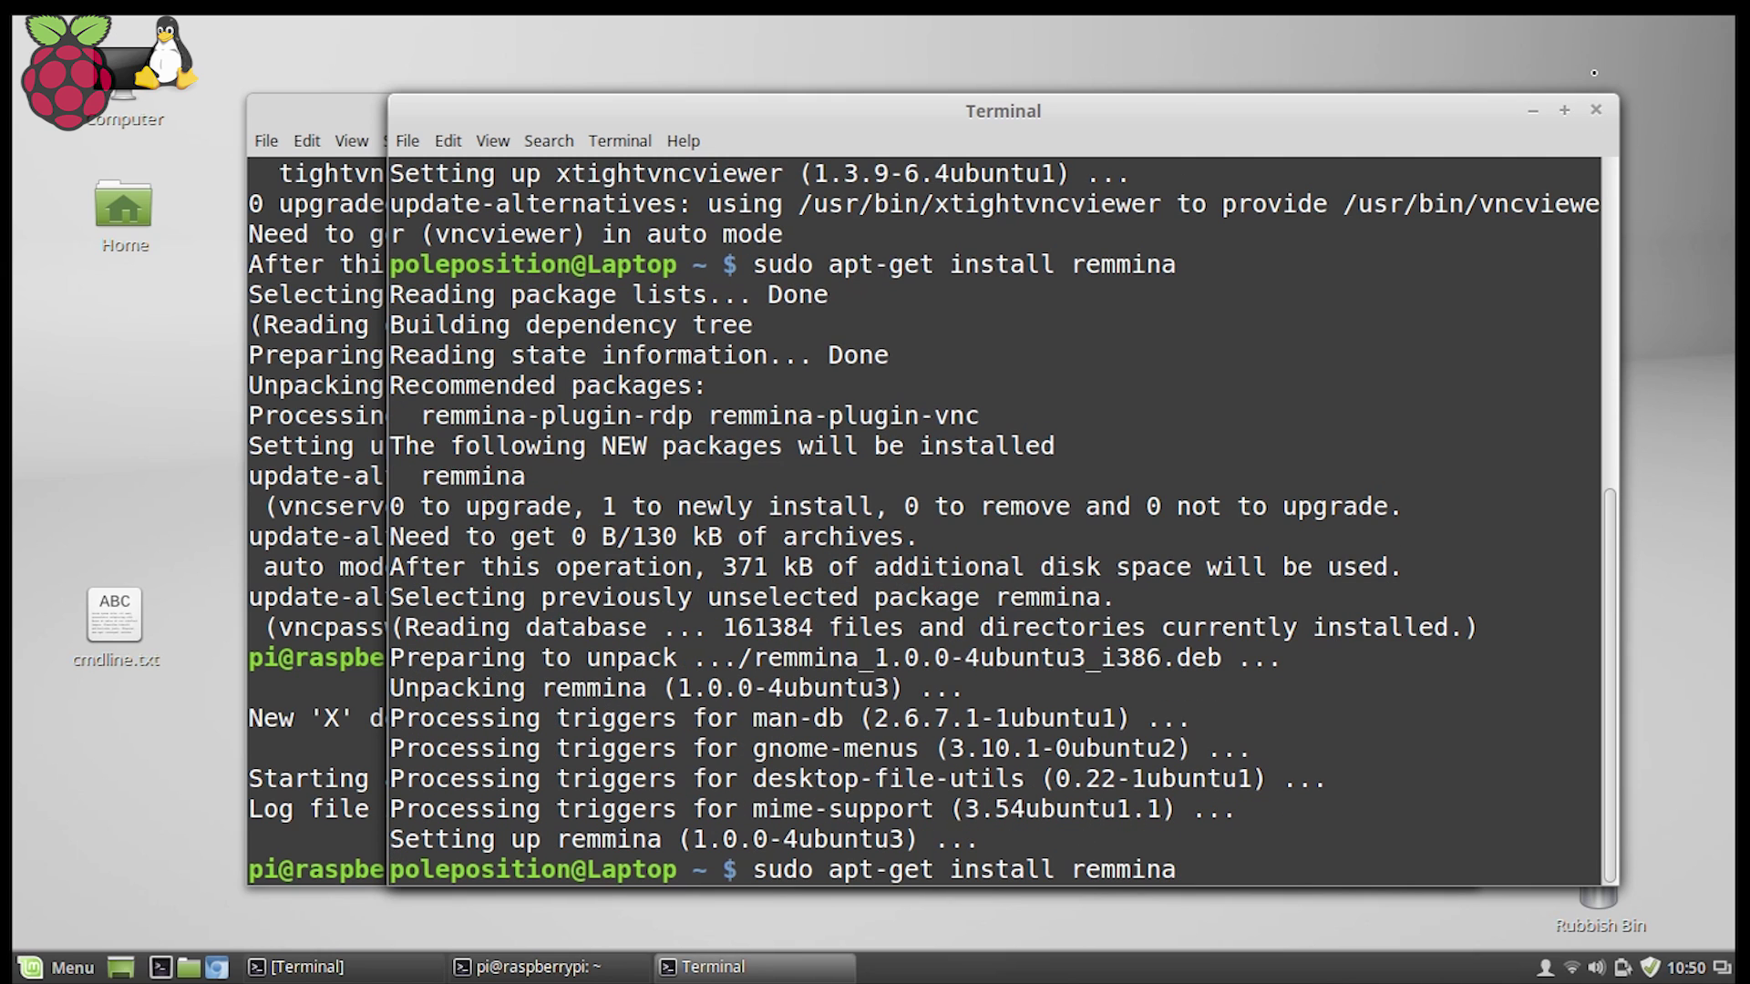
text(-plugin)
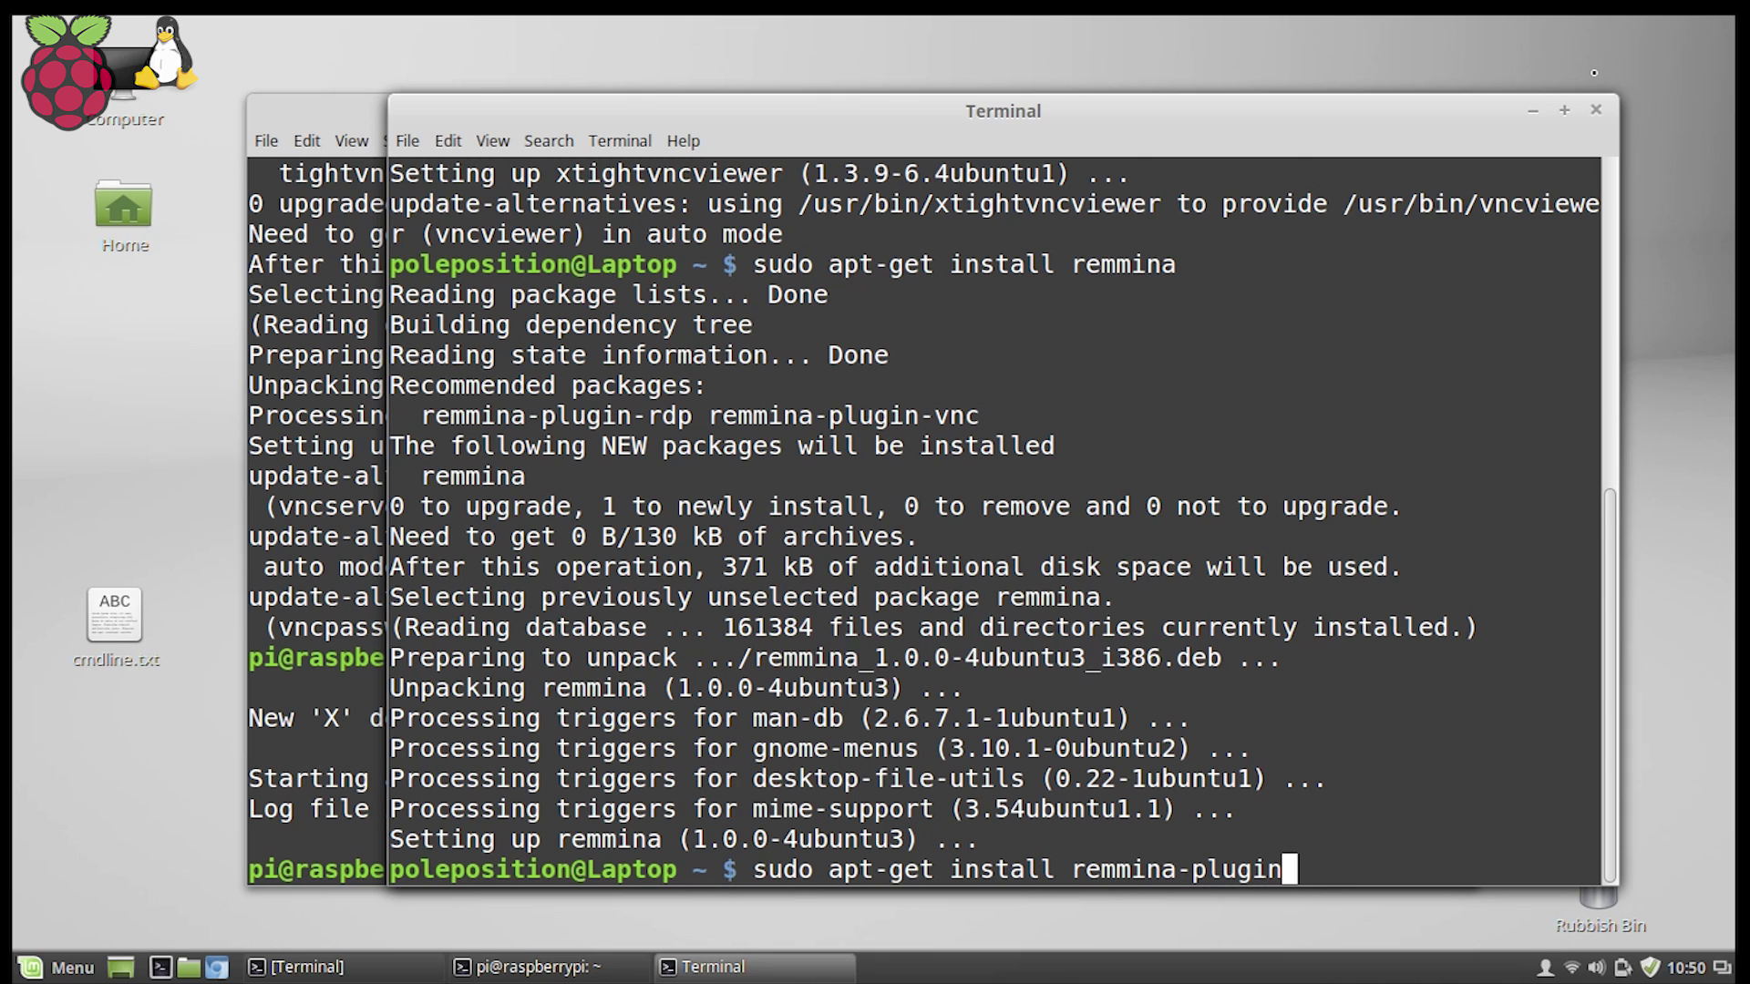
text(-vnc)
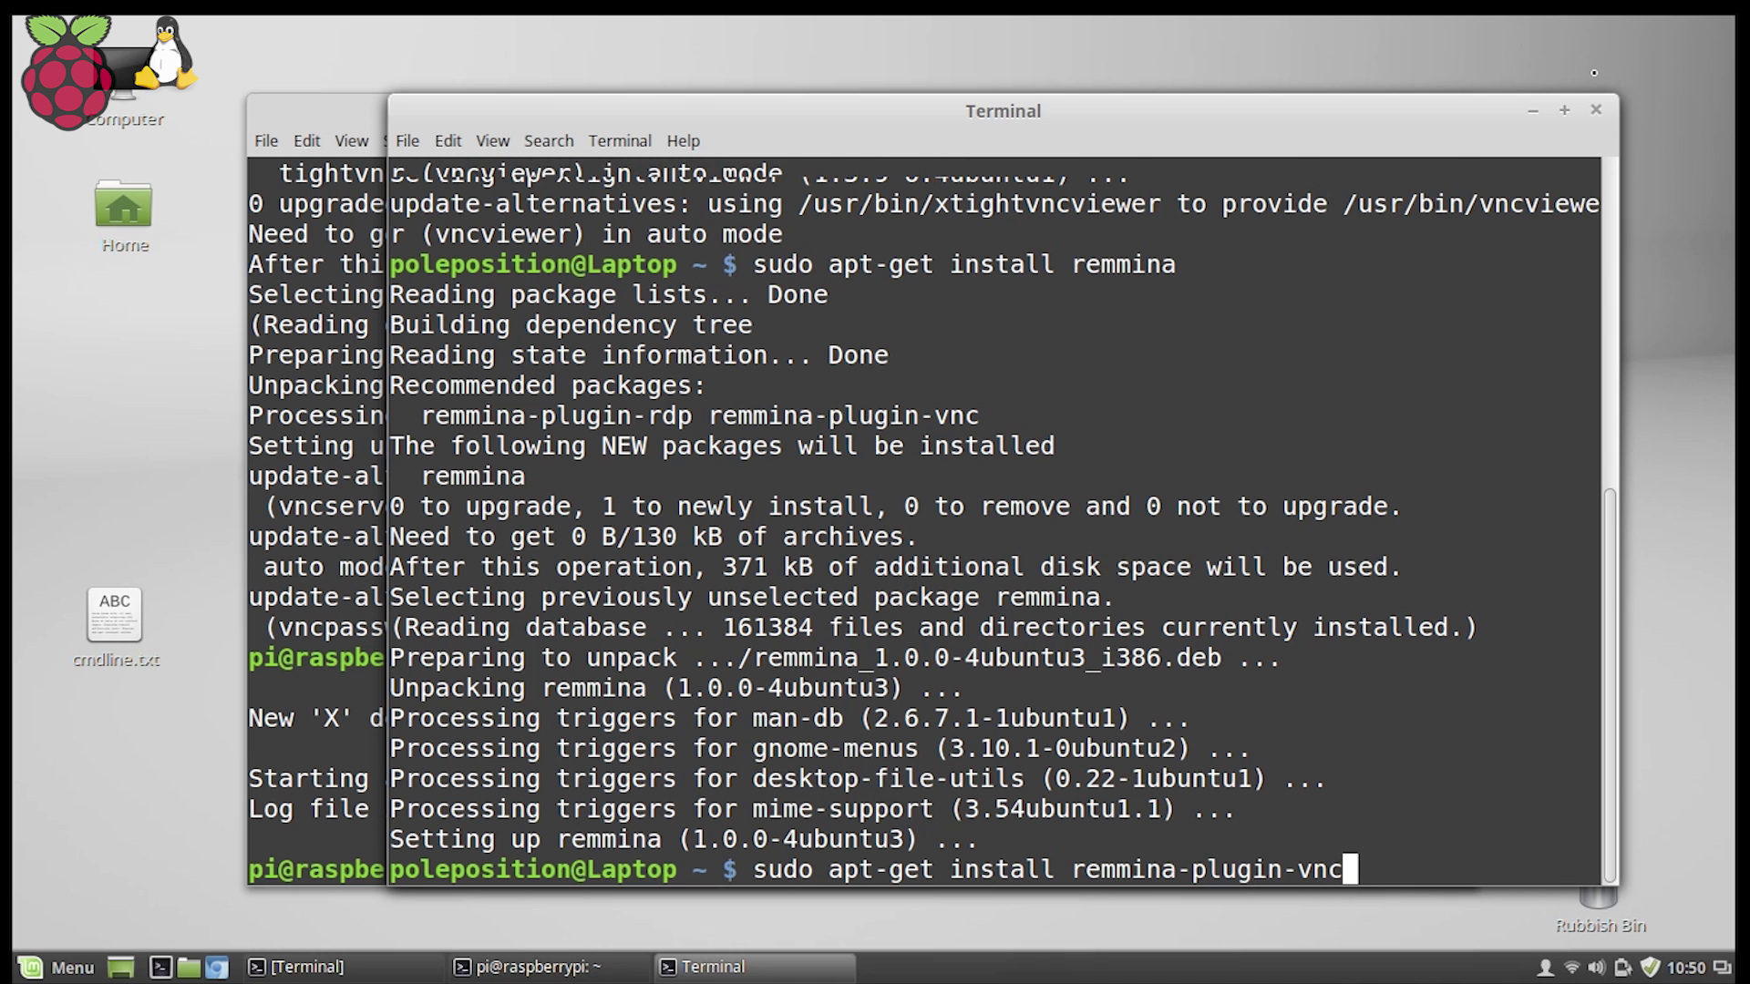
key(Return)
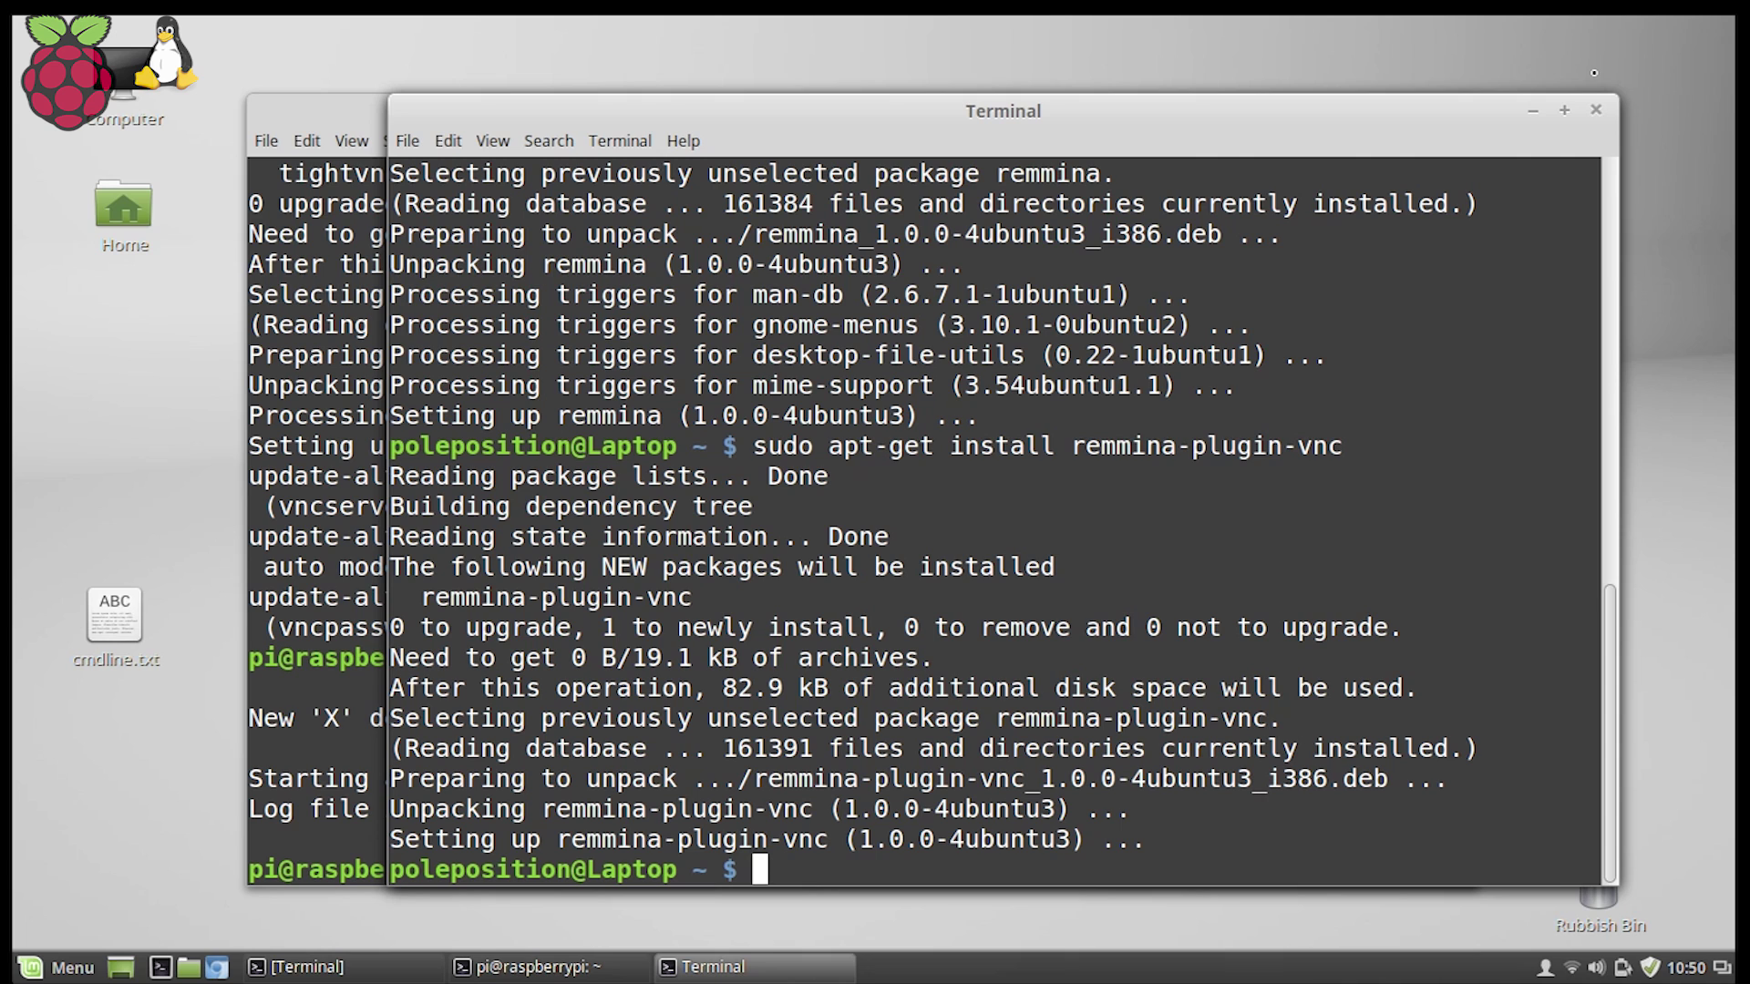
Launch Remmina from the application menu.
click(28, 969)
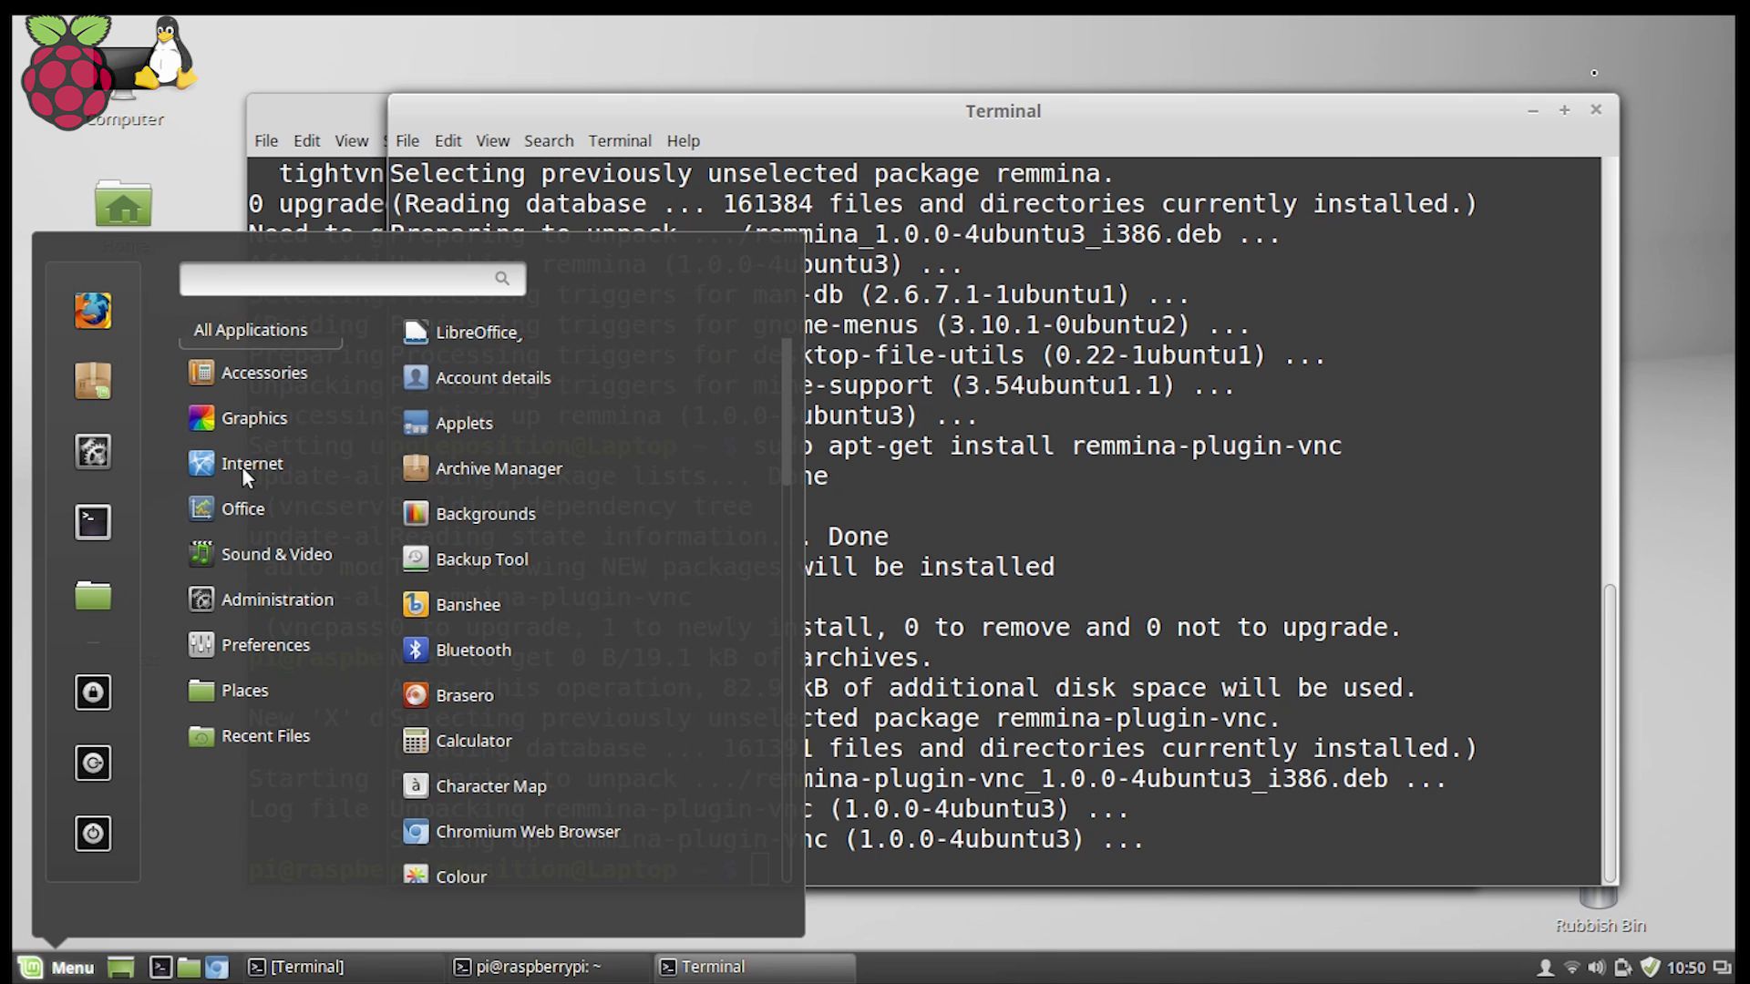
mouse_move(242, 467)
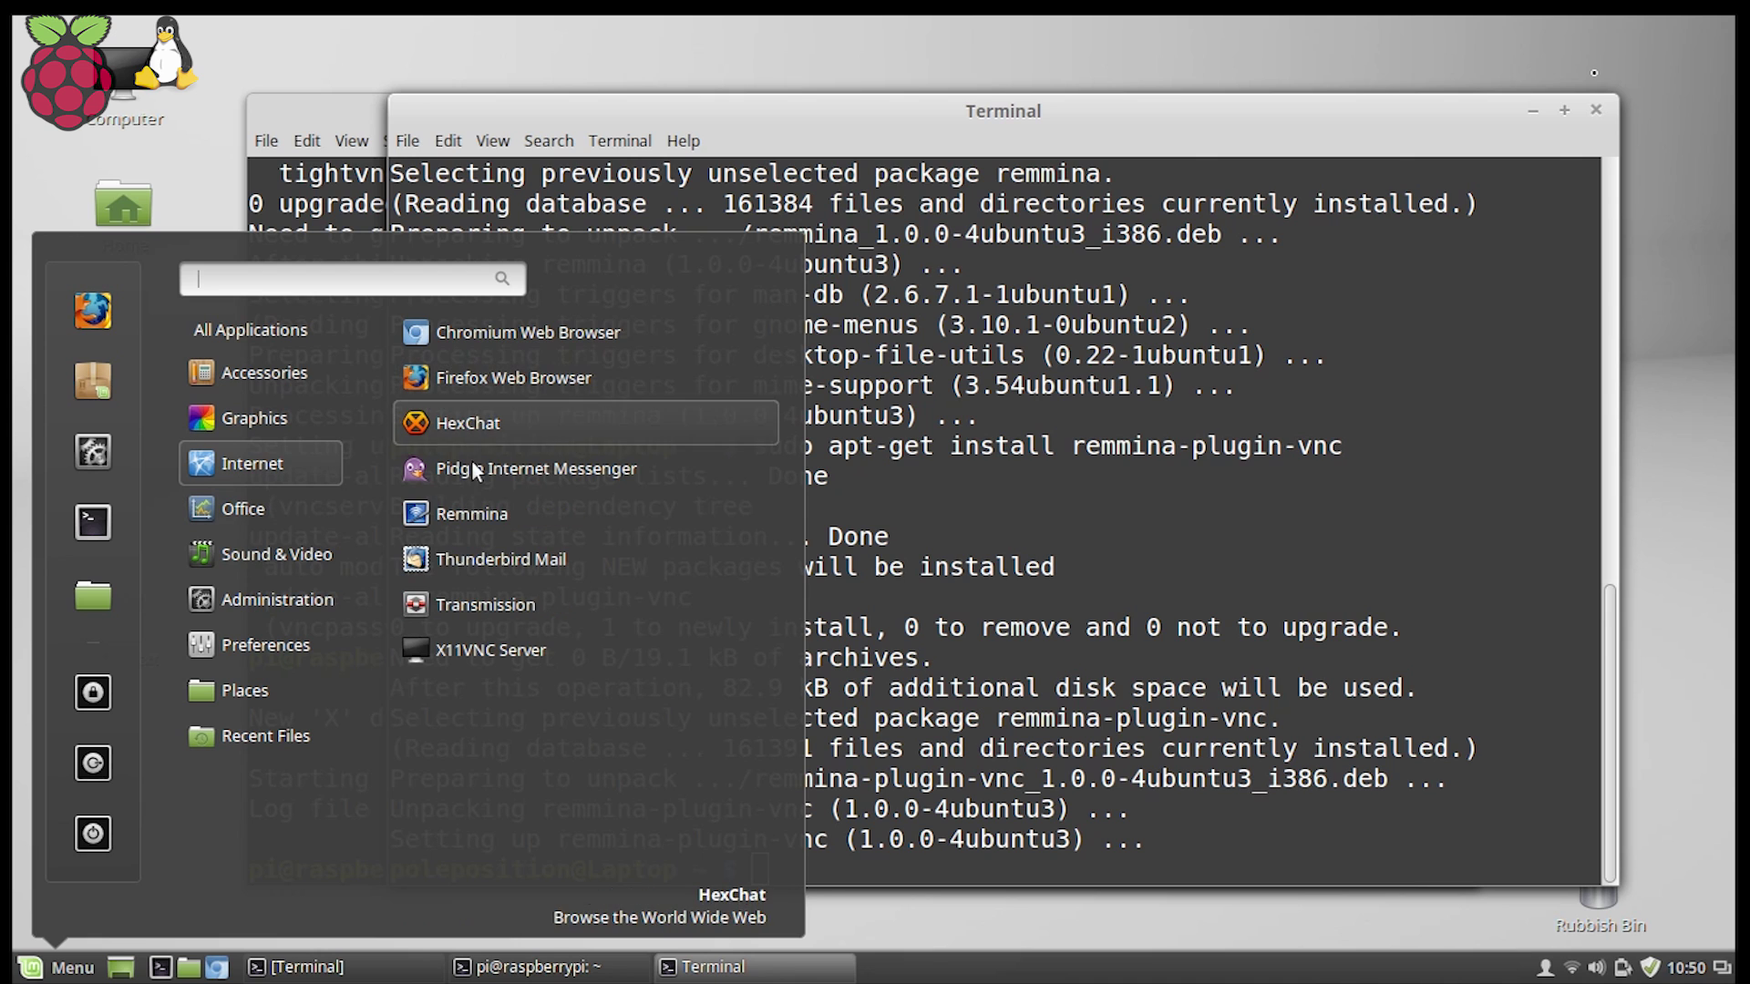
click(475, 513)
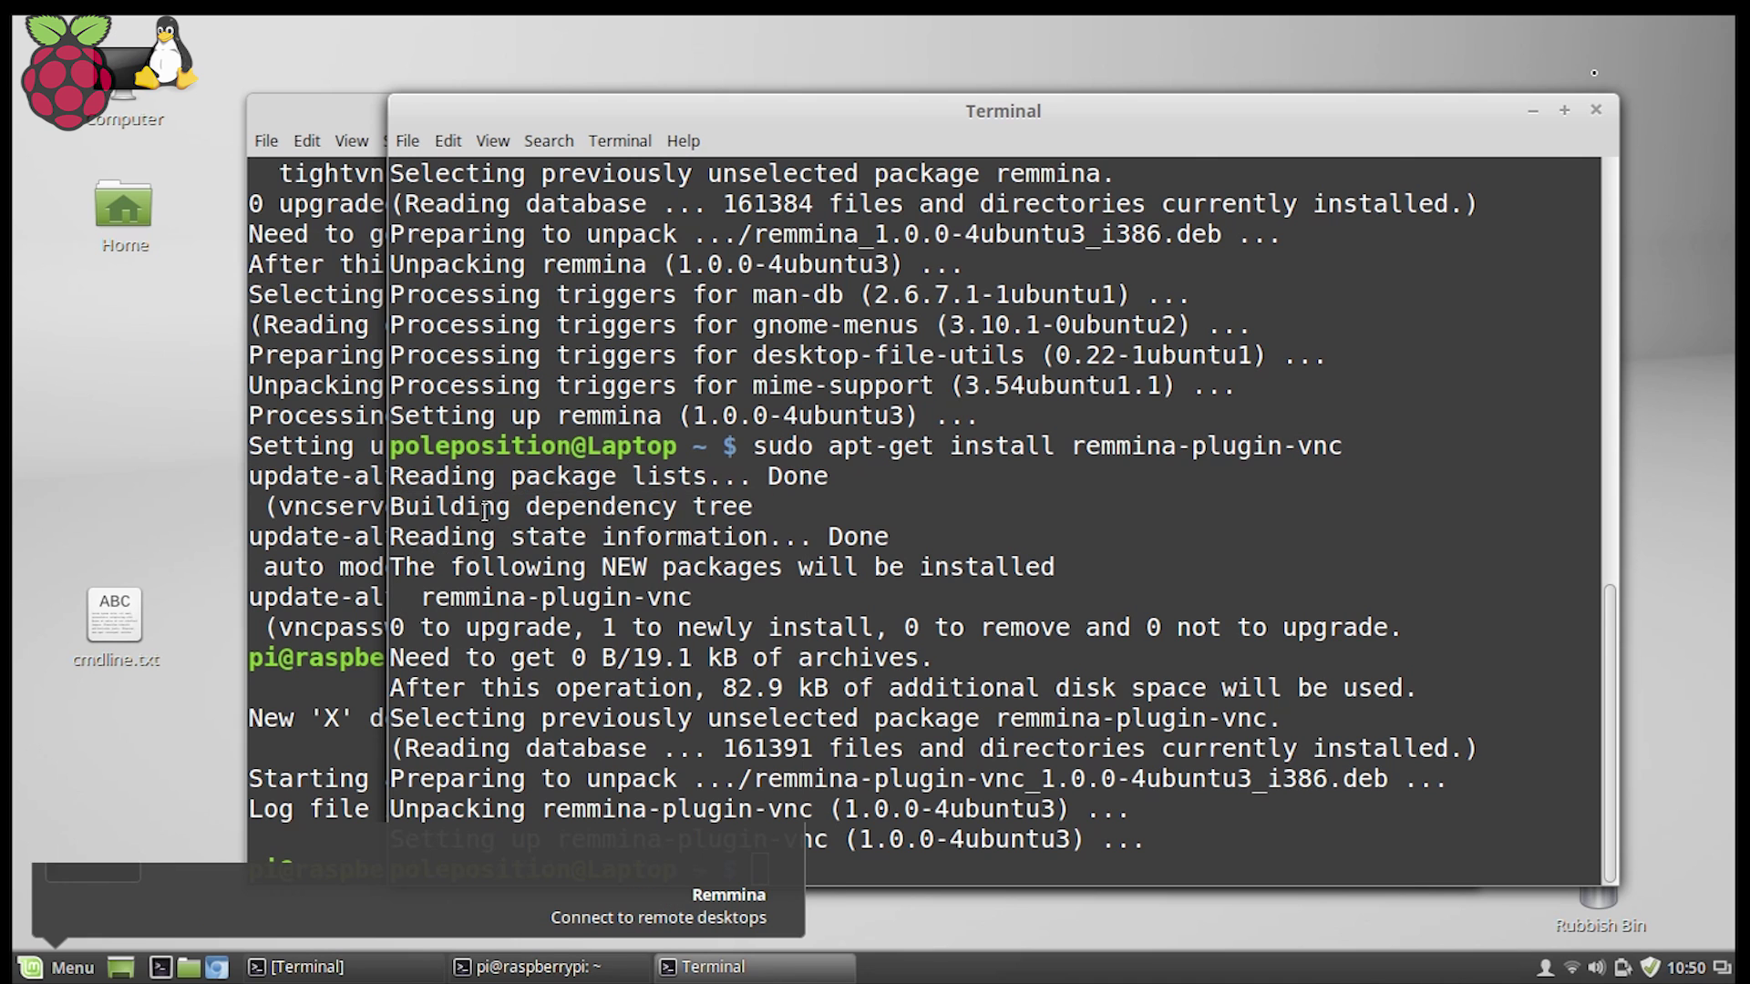
Create a new VNC profile named Raspberry Desktop and begin the server address 10.42.0.
key(ctrl+n)
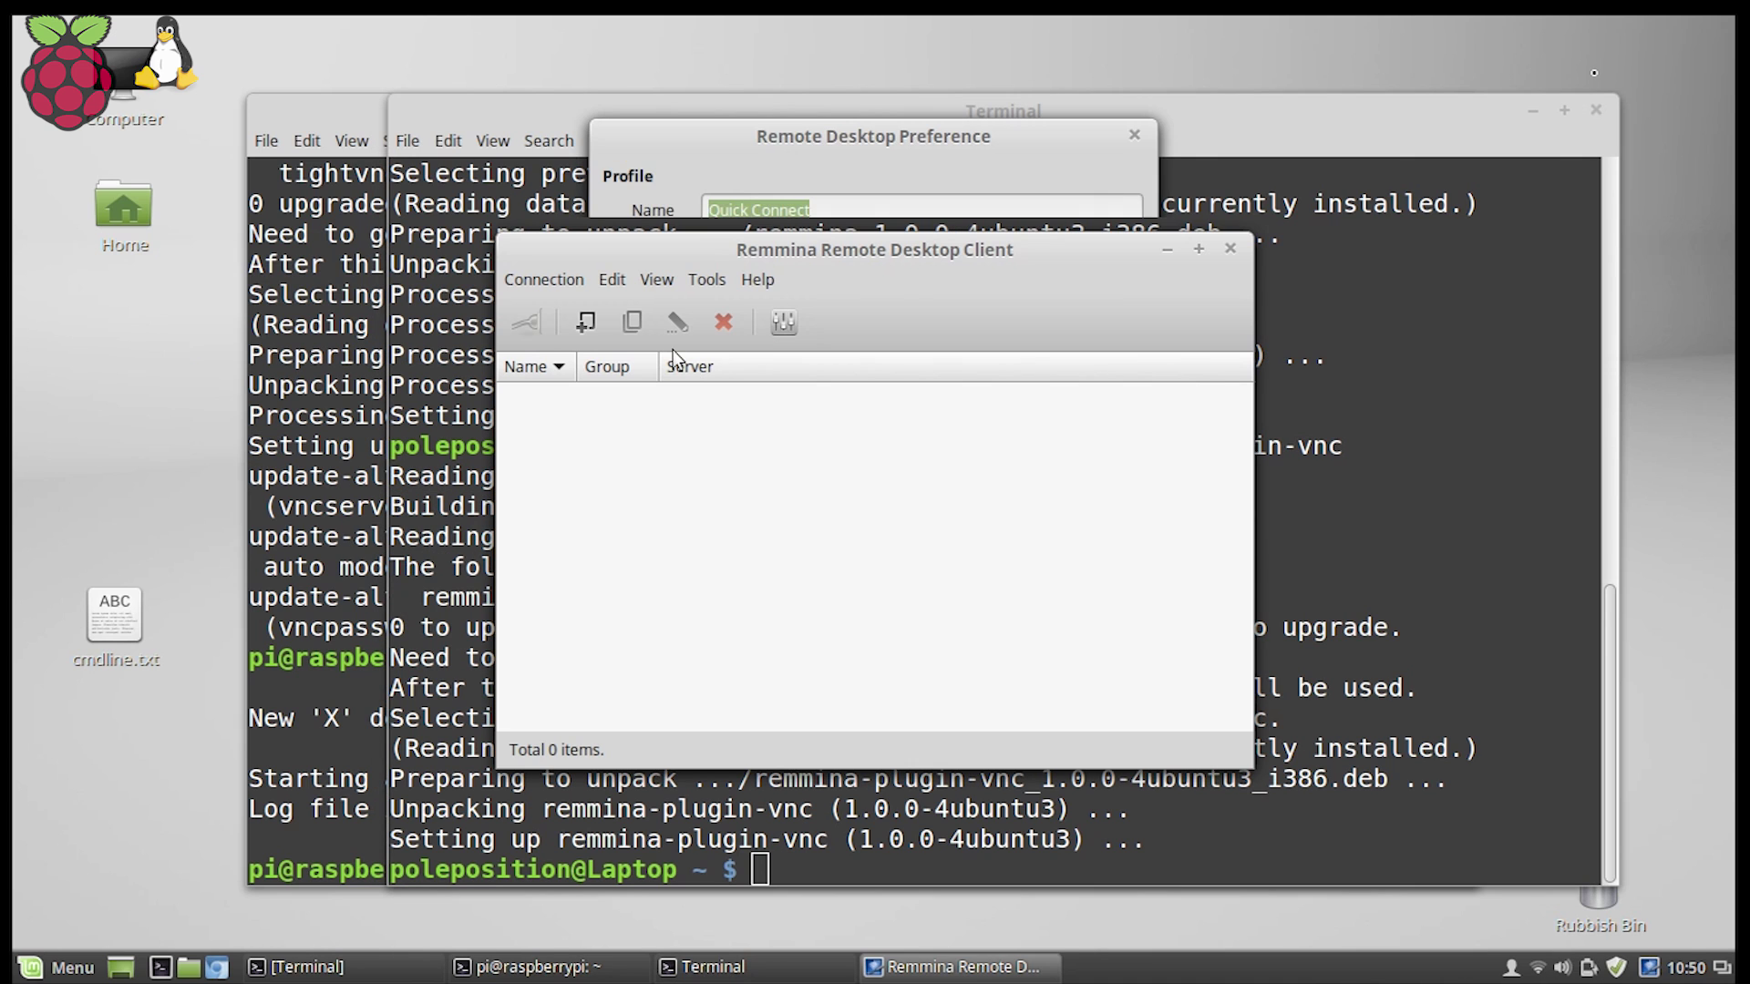
click(762, 296)
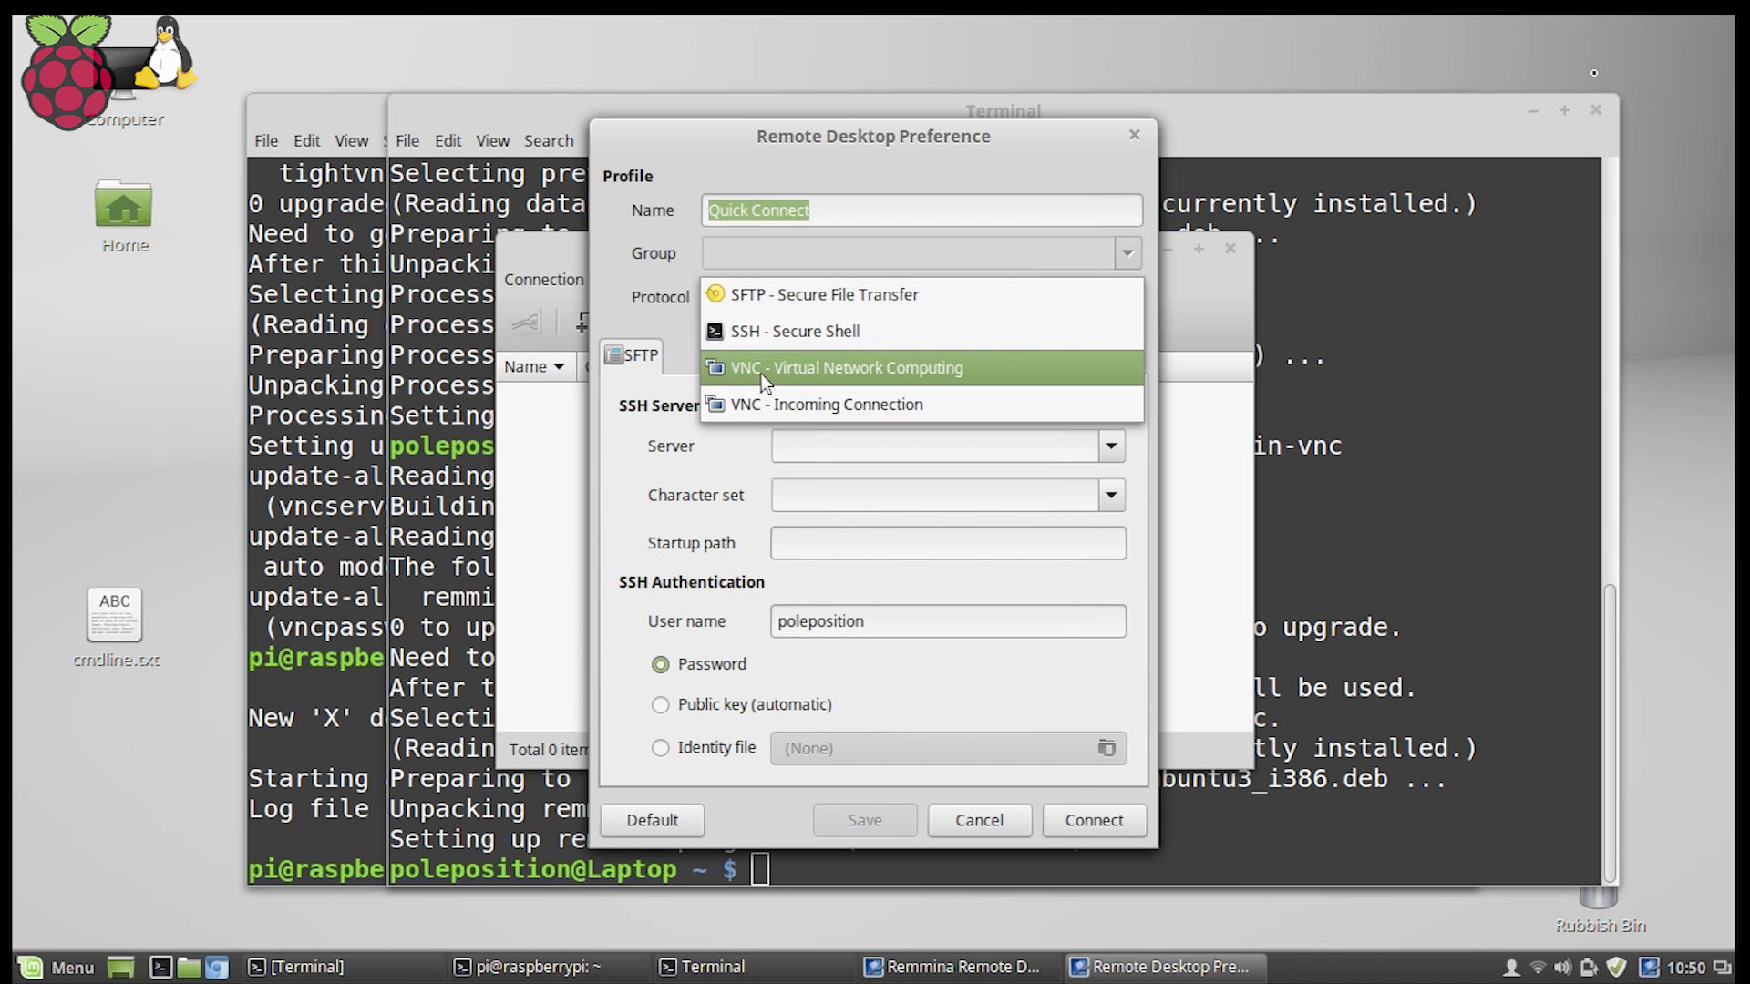
click(762, 369)
click(825, 211)
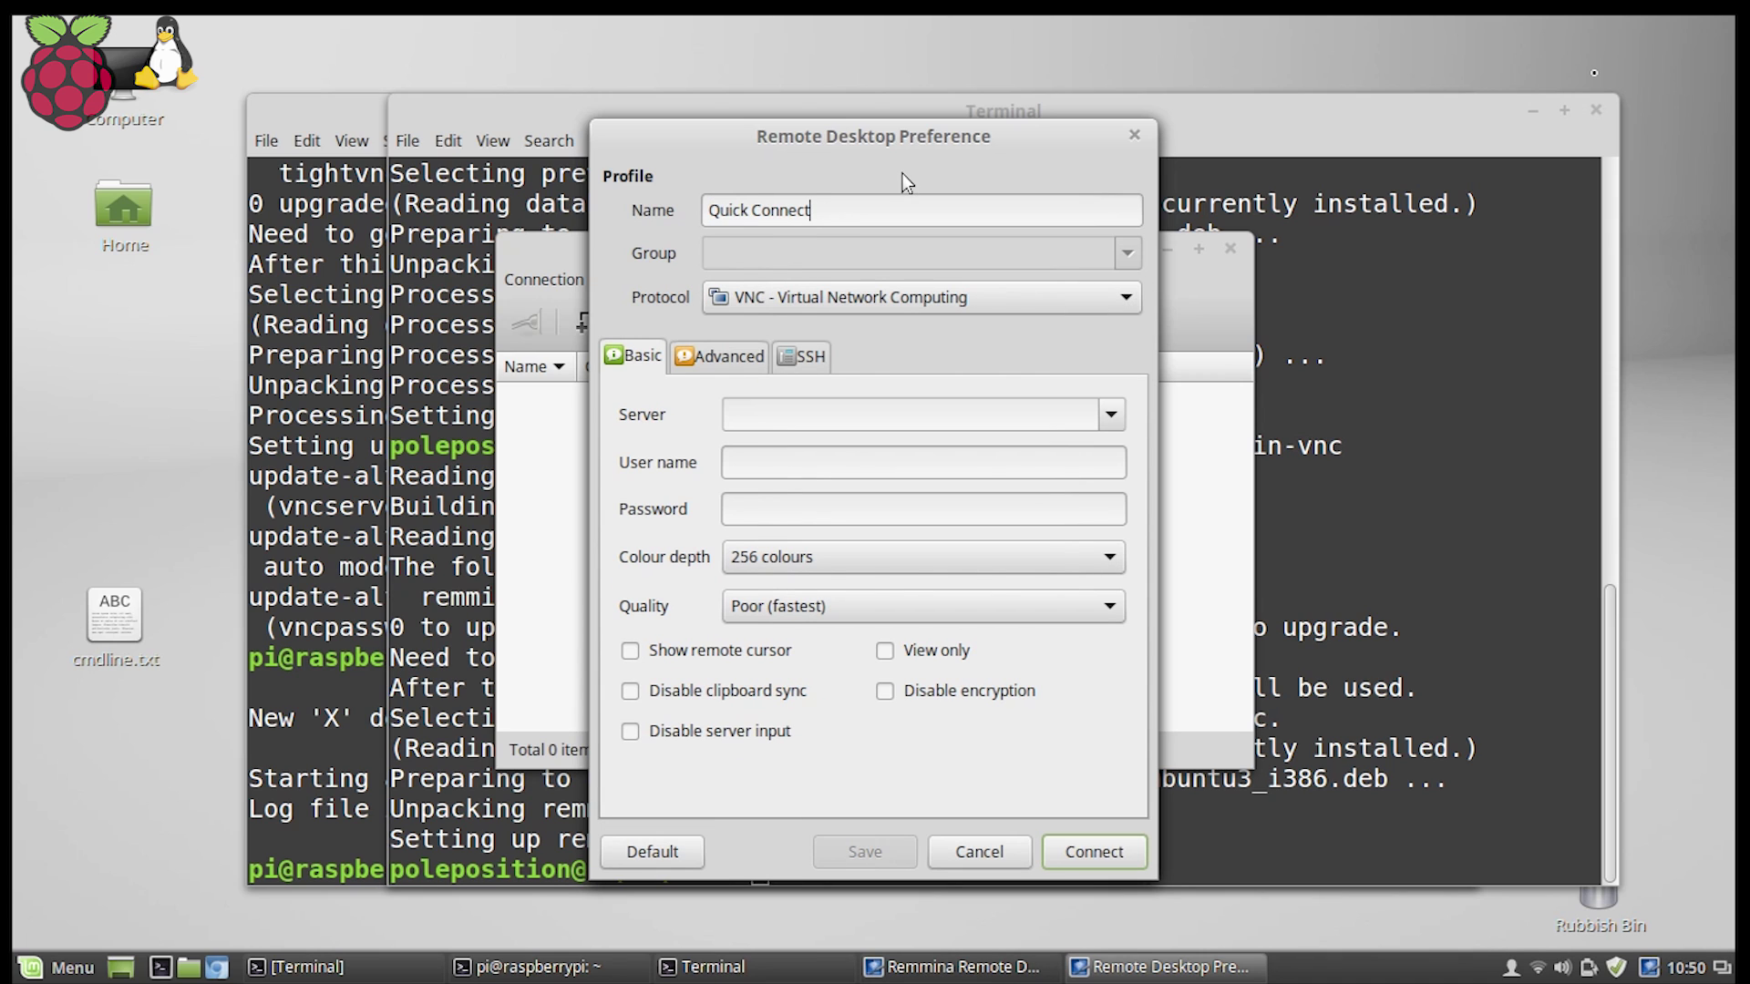
key(BackSpace)
key(BackSpace)
key(BackSpace)
key(BackSpace)
key(BackSpace)
key(BackSpace)
key(BackSpace)
key(BackSpace)
key(BackSpace)
key(BackSpace)
key(BackSpace)
key(BackSpace)
key(BackSpace)
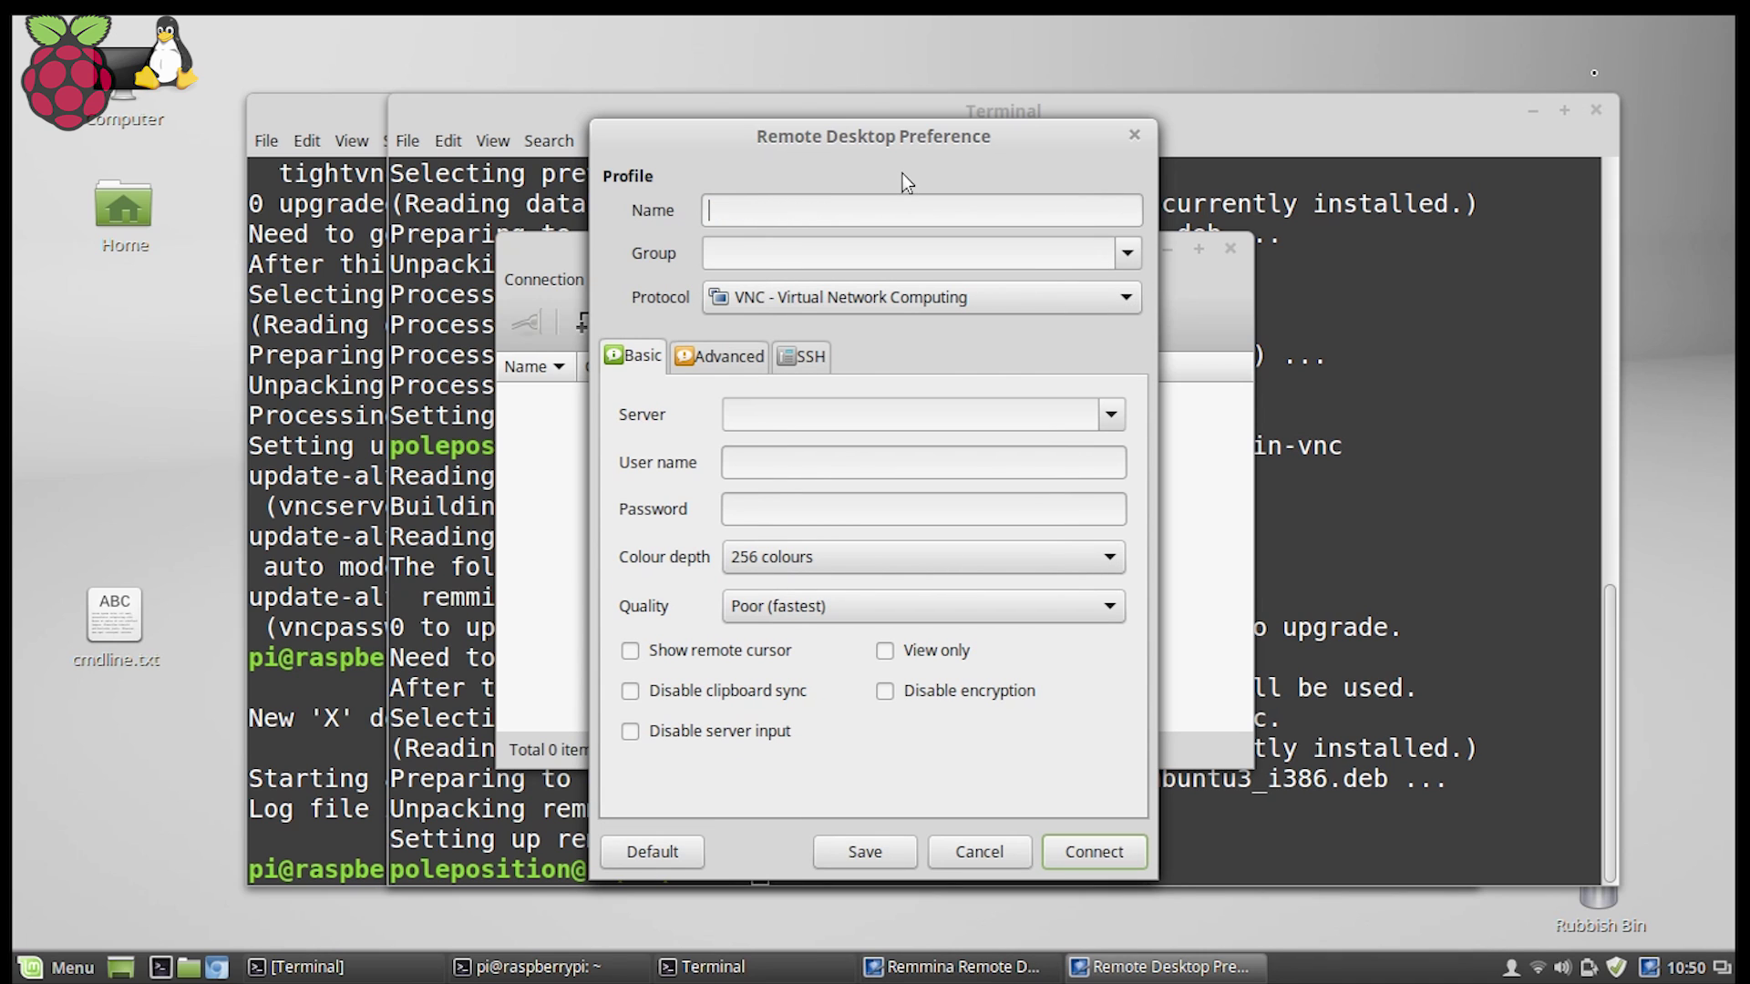
text(Raspberry Desktop)
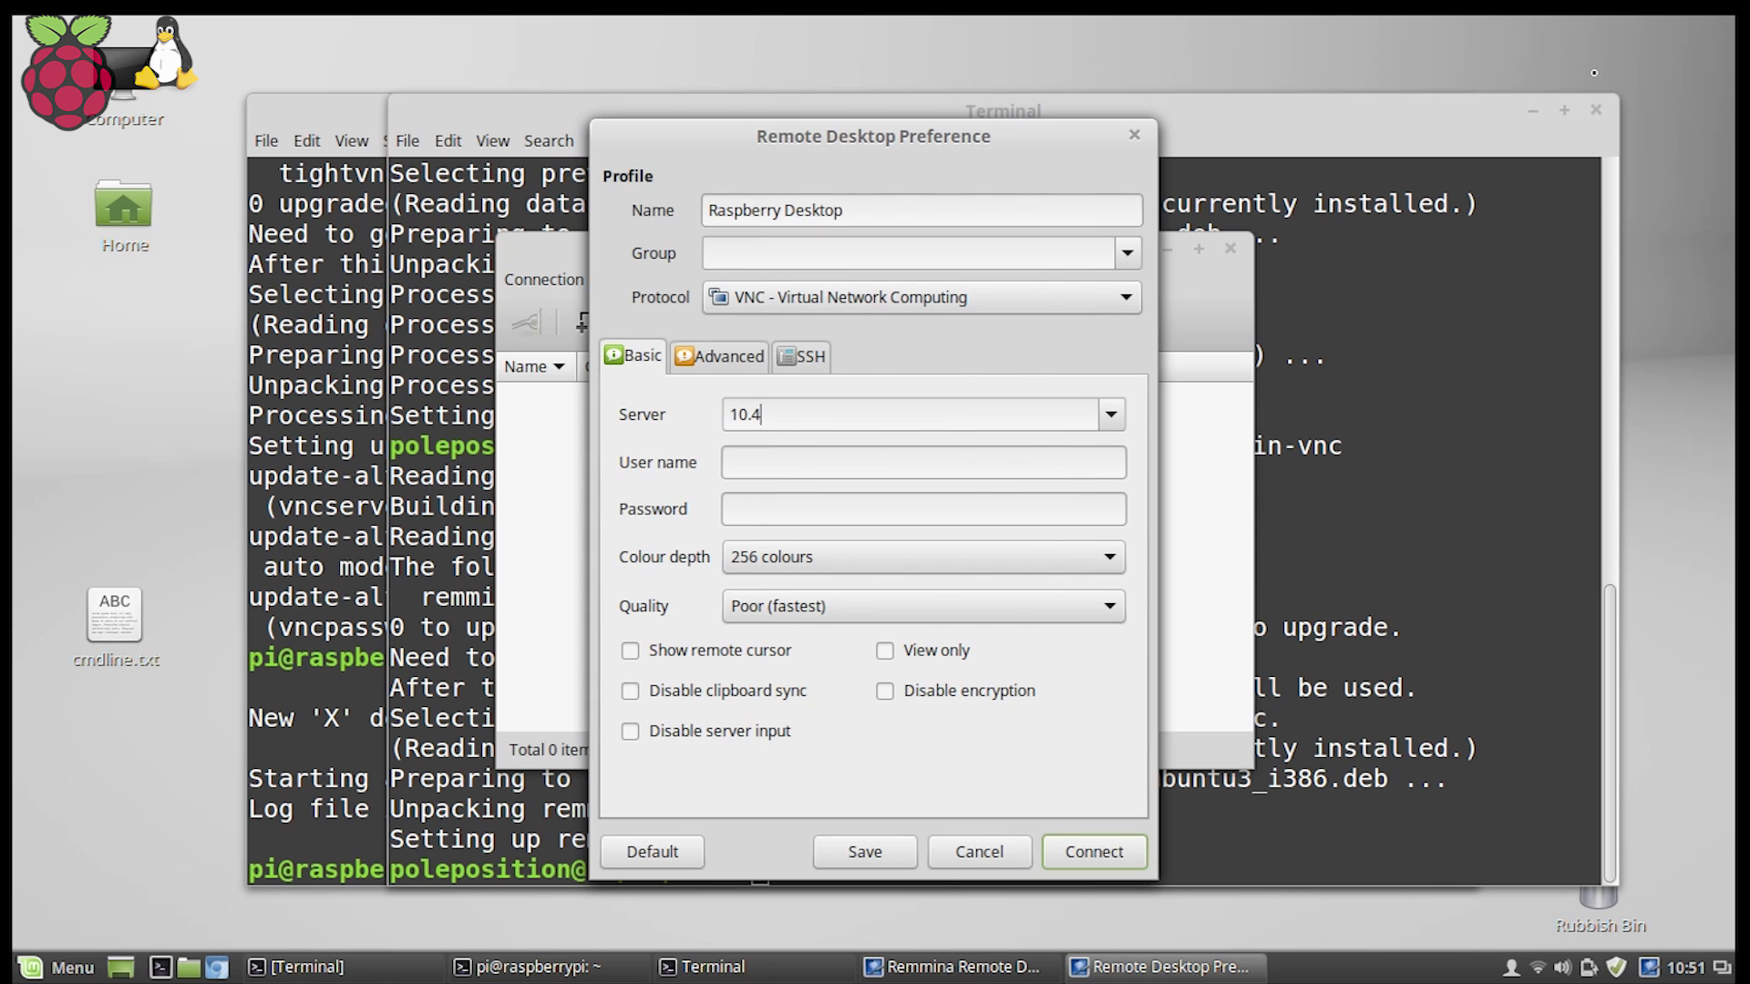
text(10.42.0.2:)
Complete the server as 10.42.0.2:1 and enter the Pi's user name and password.
click(328, 102)
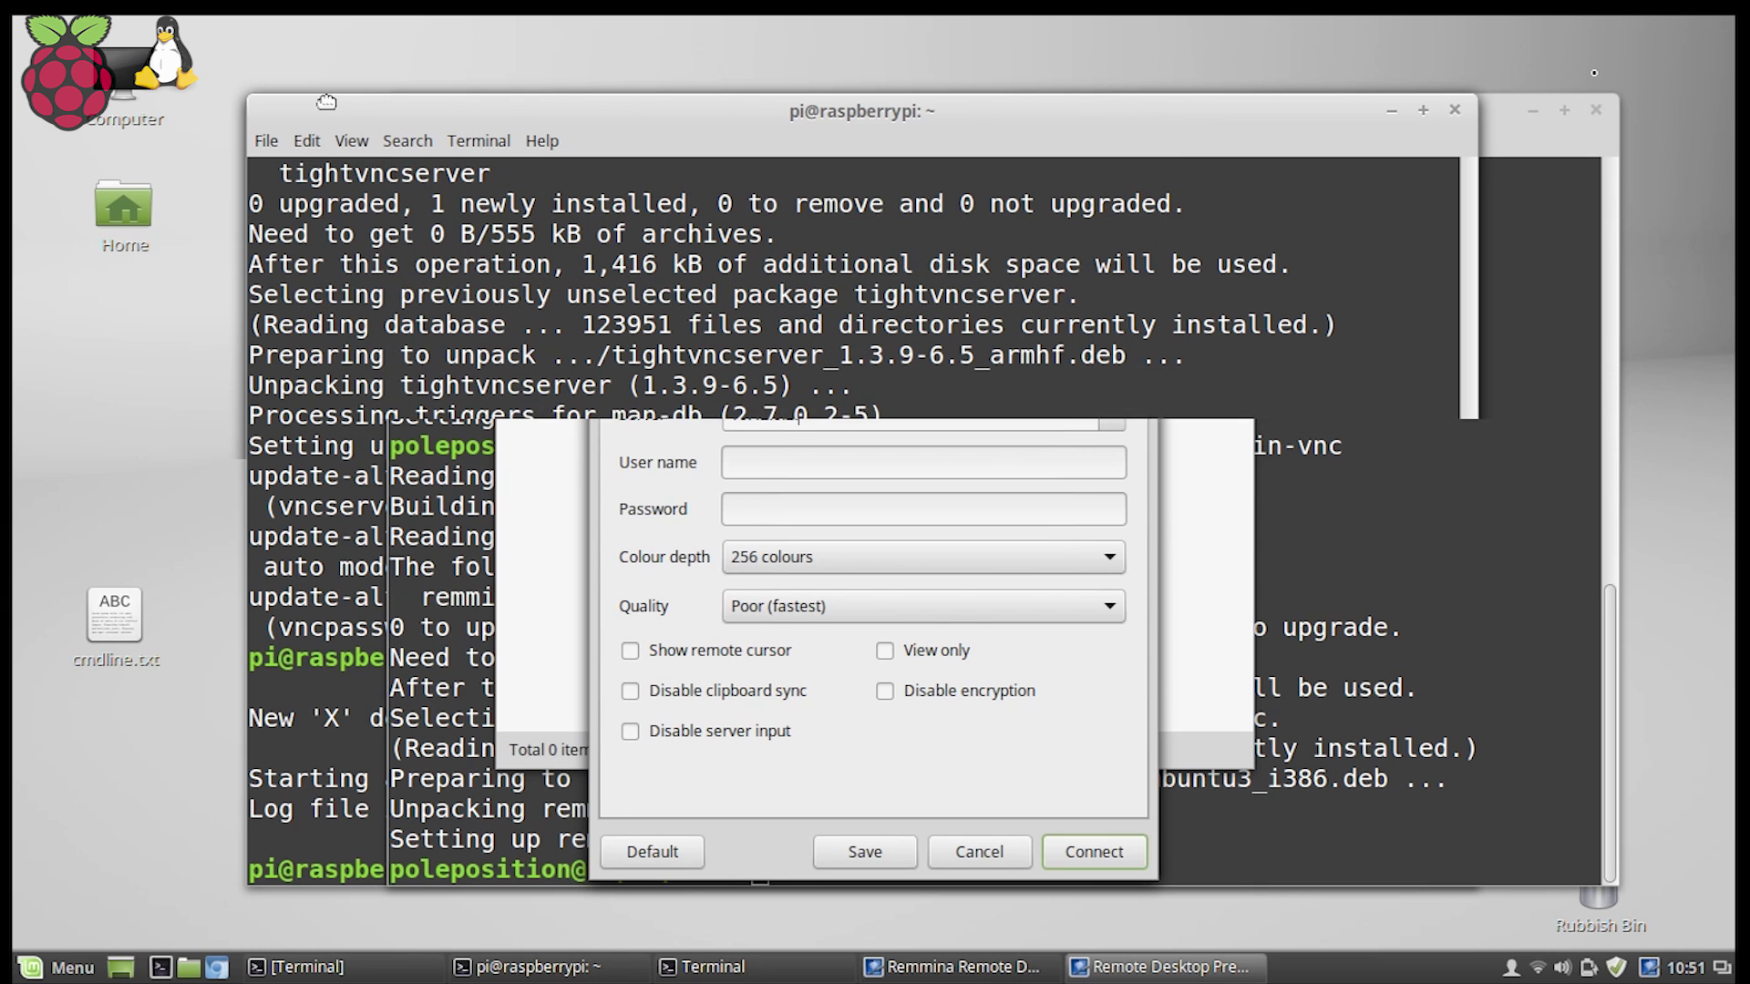
click(1177, 978)
text(10.42.0.2:1)
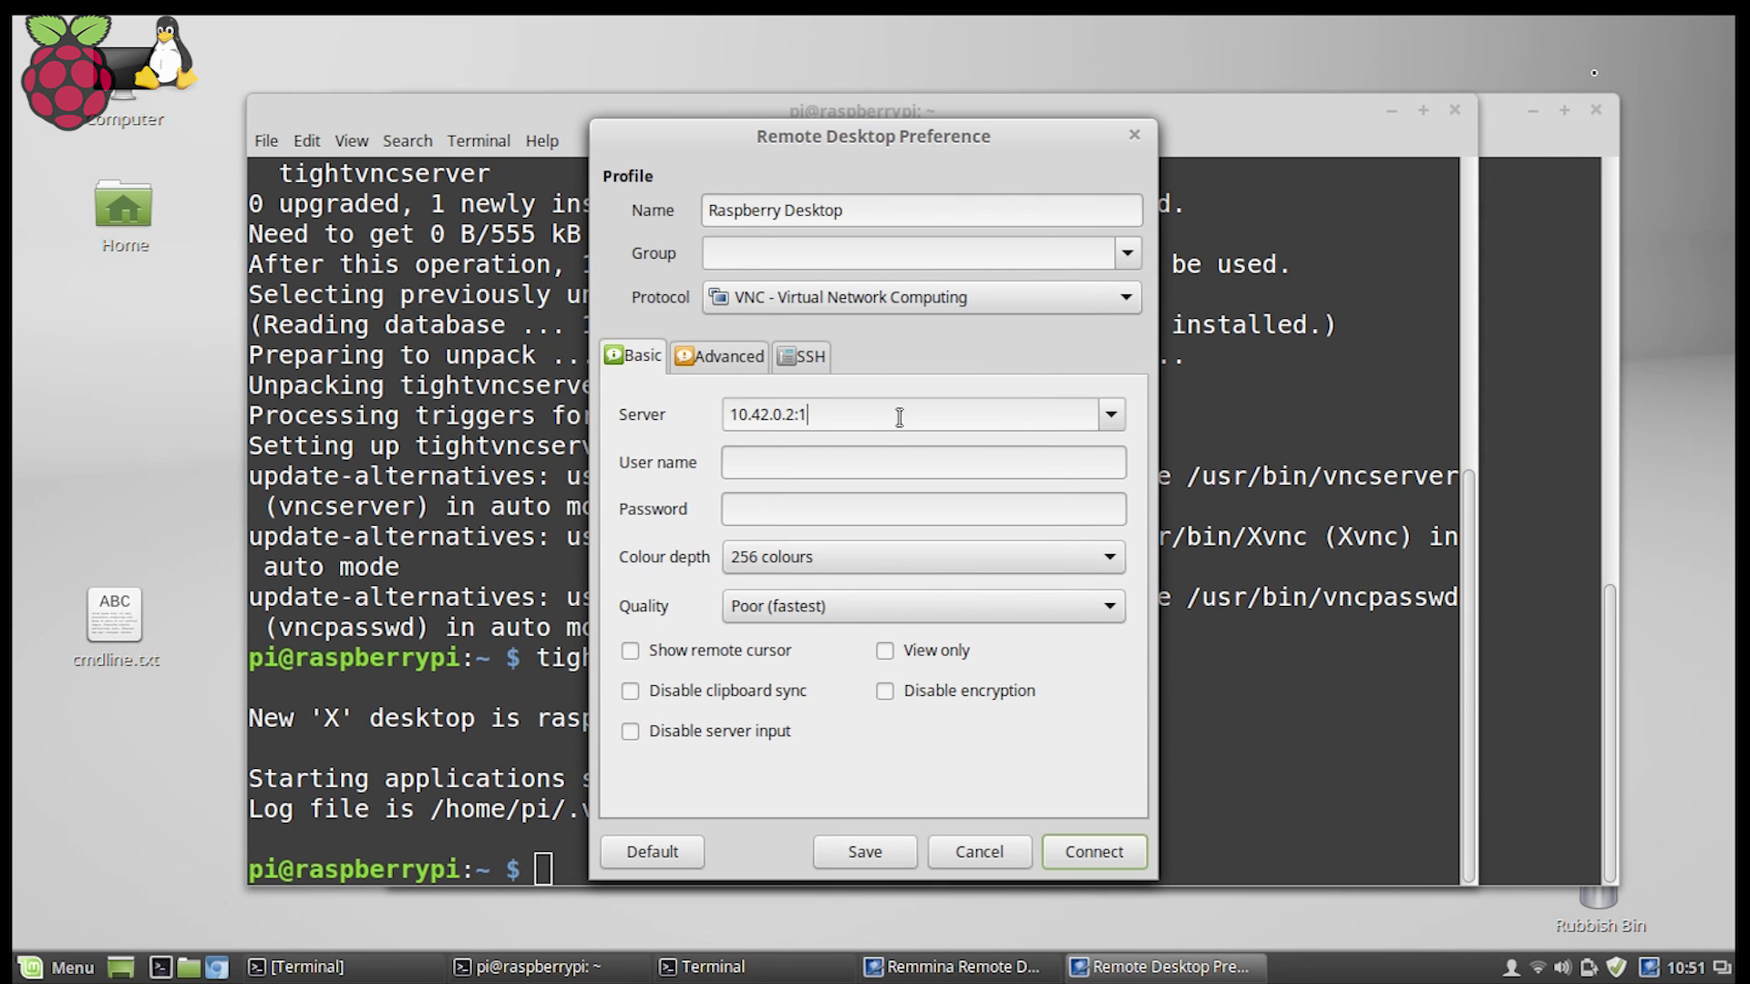
click(794, 464)
text(pi)
click(488, 107)
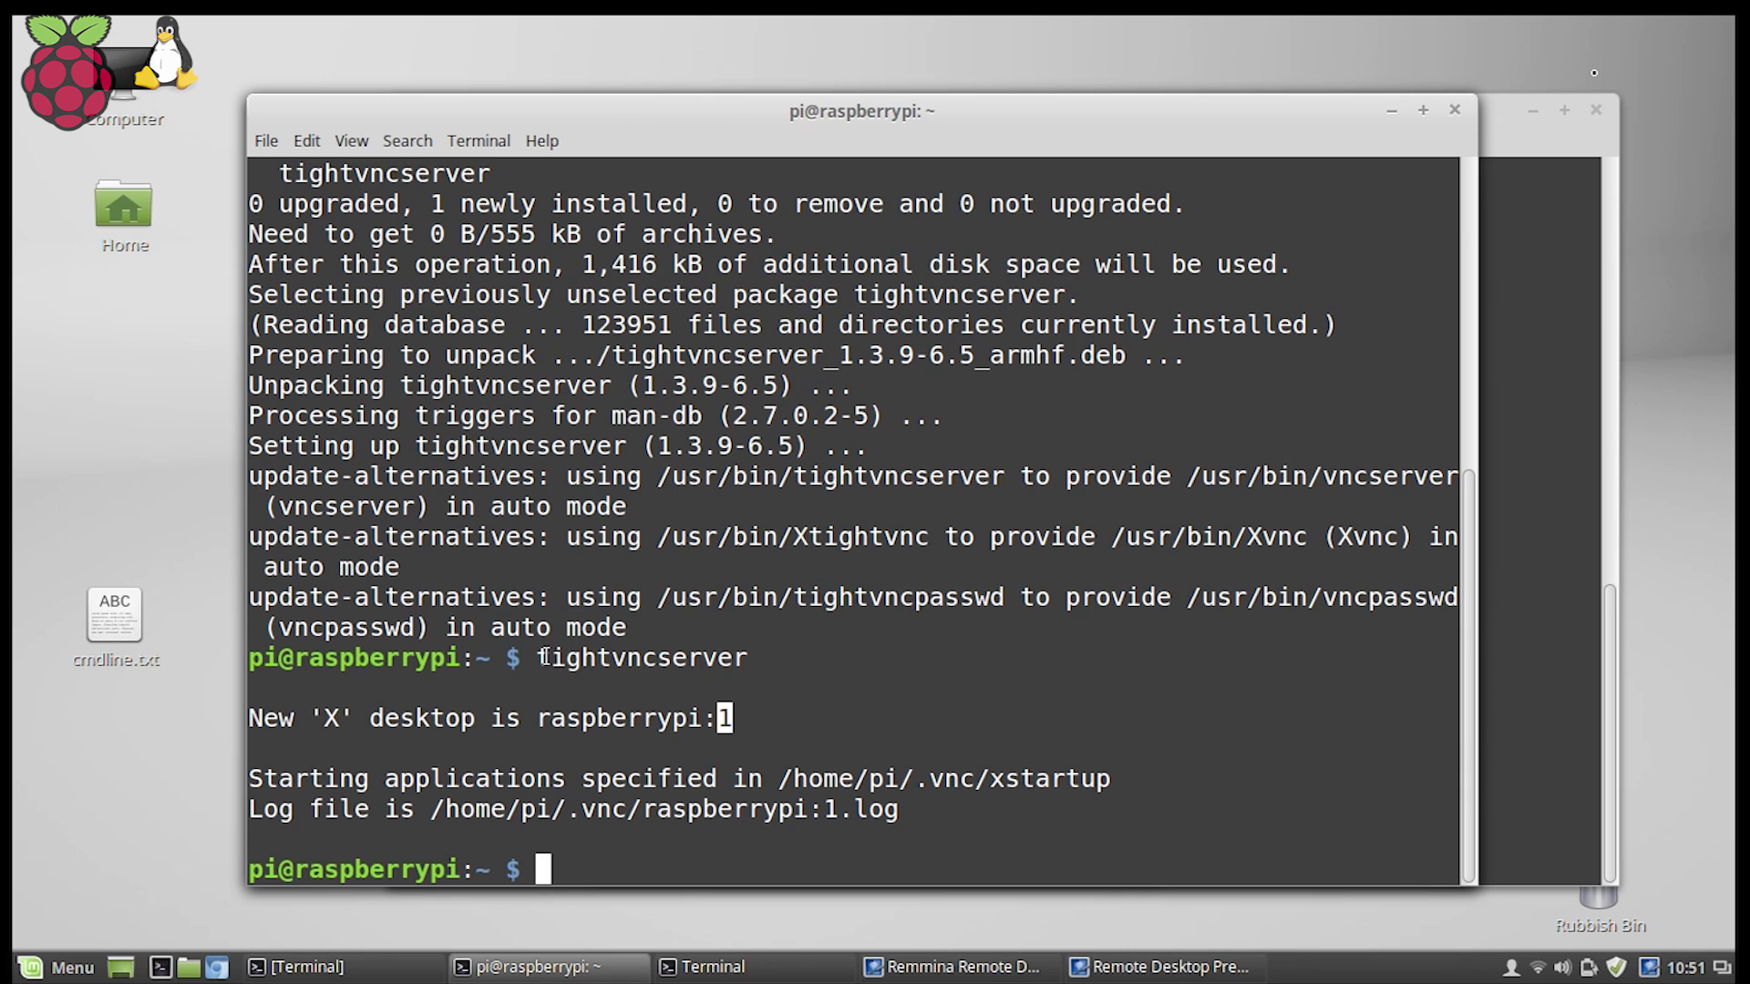
drag(536, 658, 746, 660)
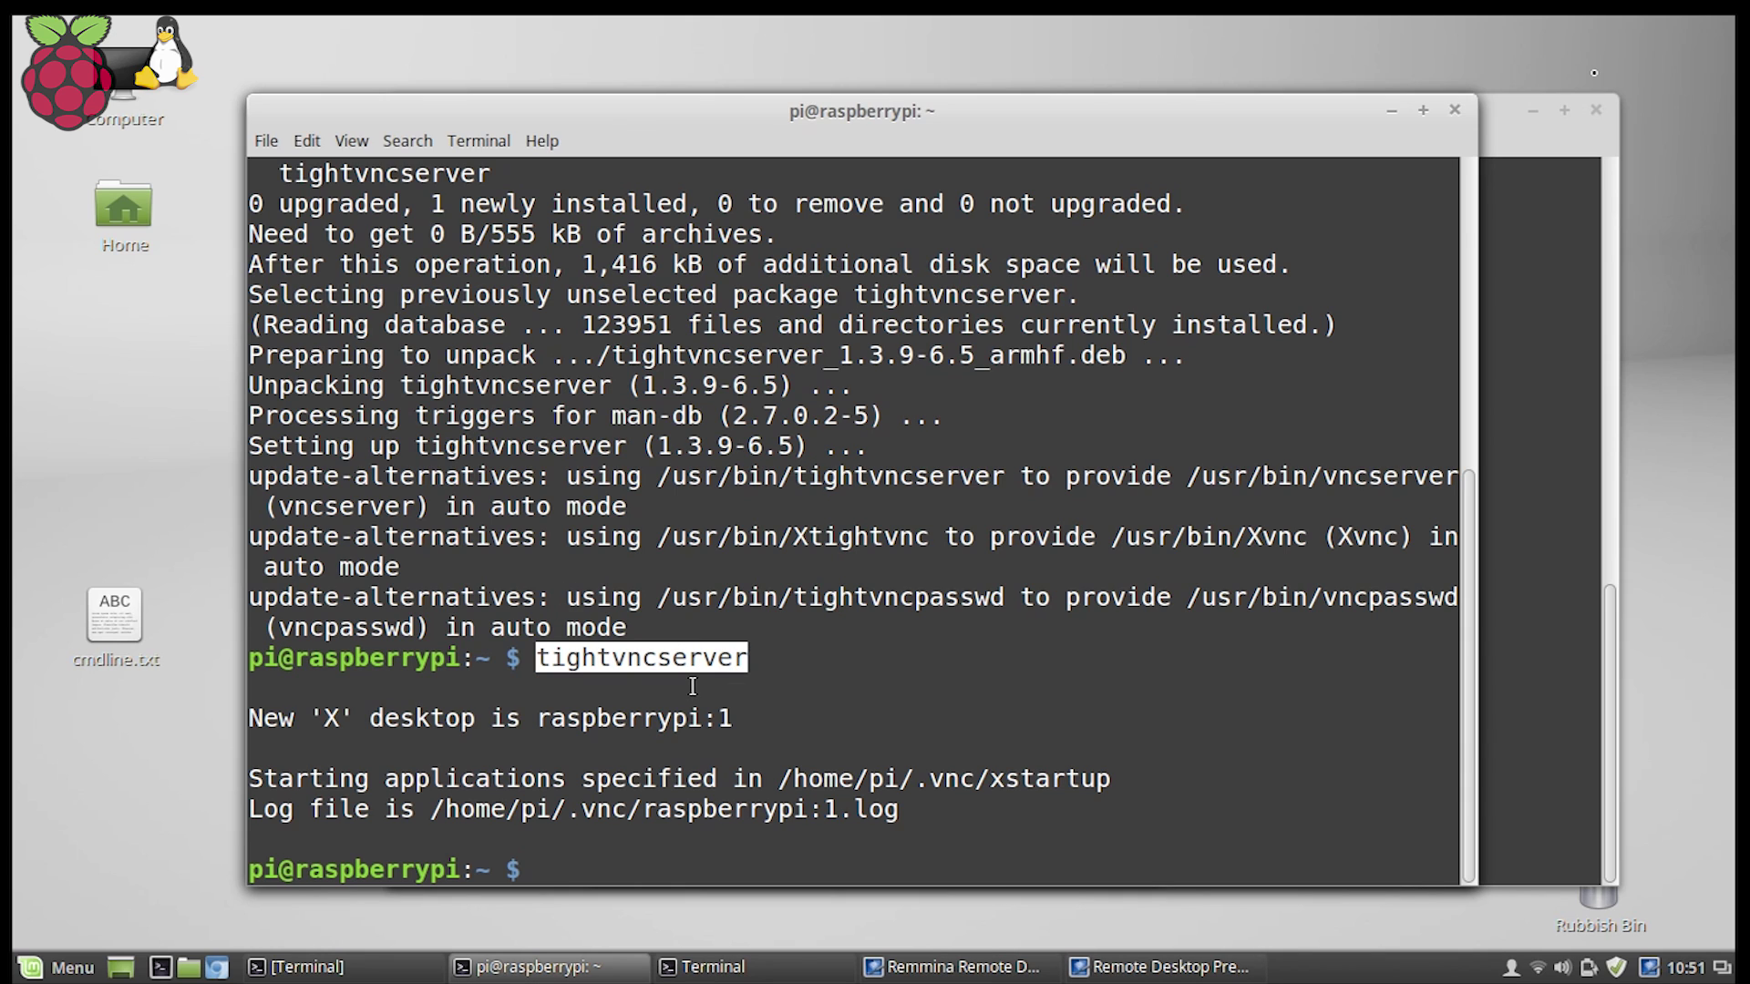
click(1124, 968)
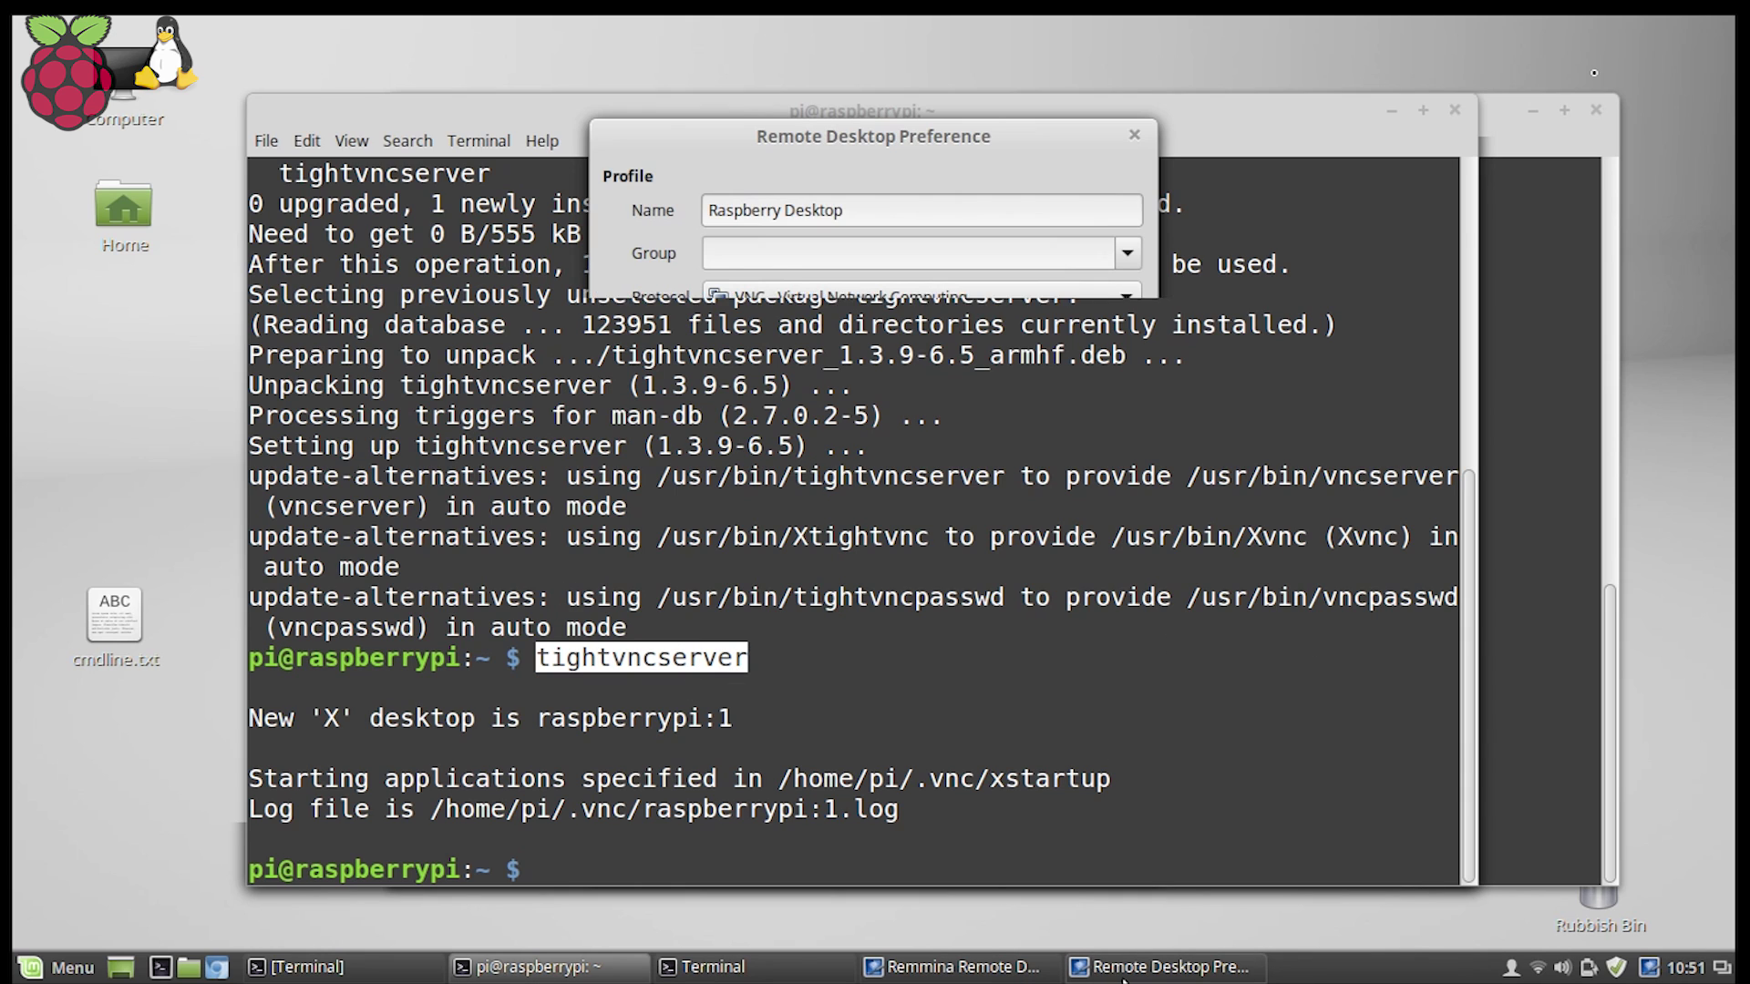
text(raspbe)
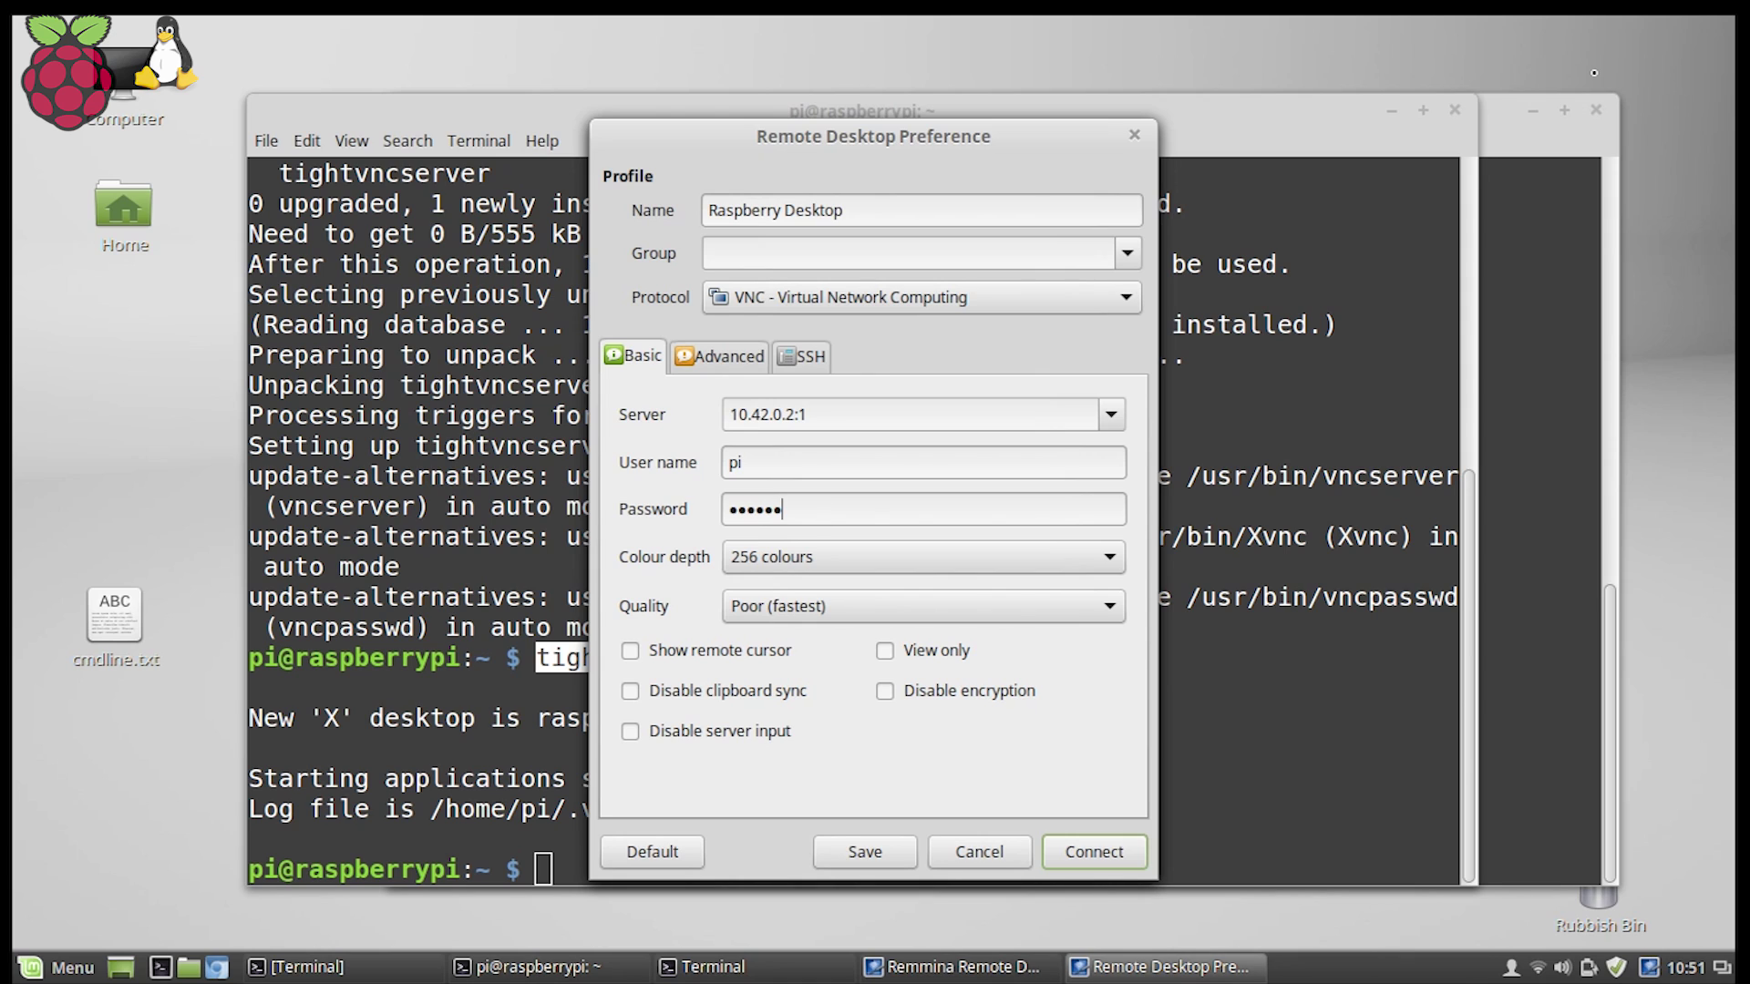
Set colour depth to True colour (24 bit), quality to Best (slowest), and connect.
click(831, 554)
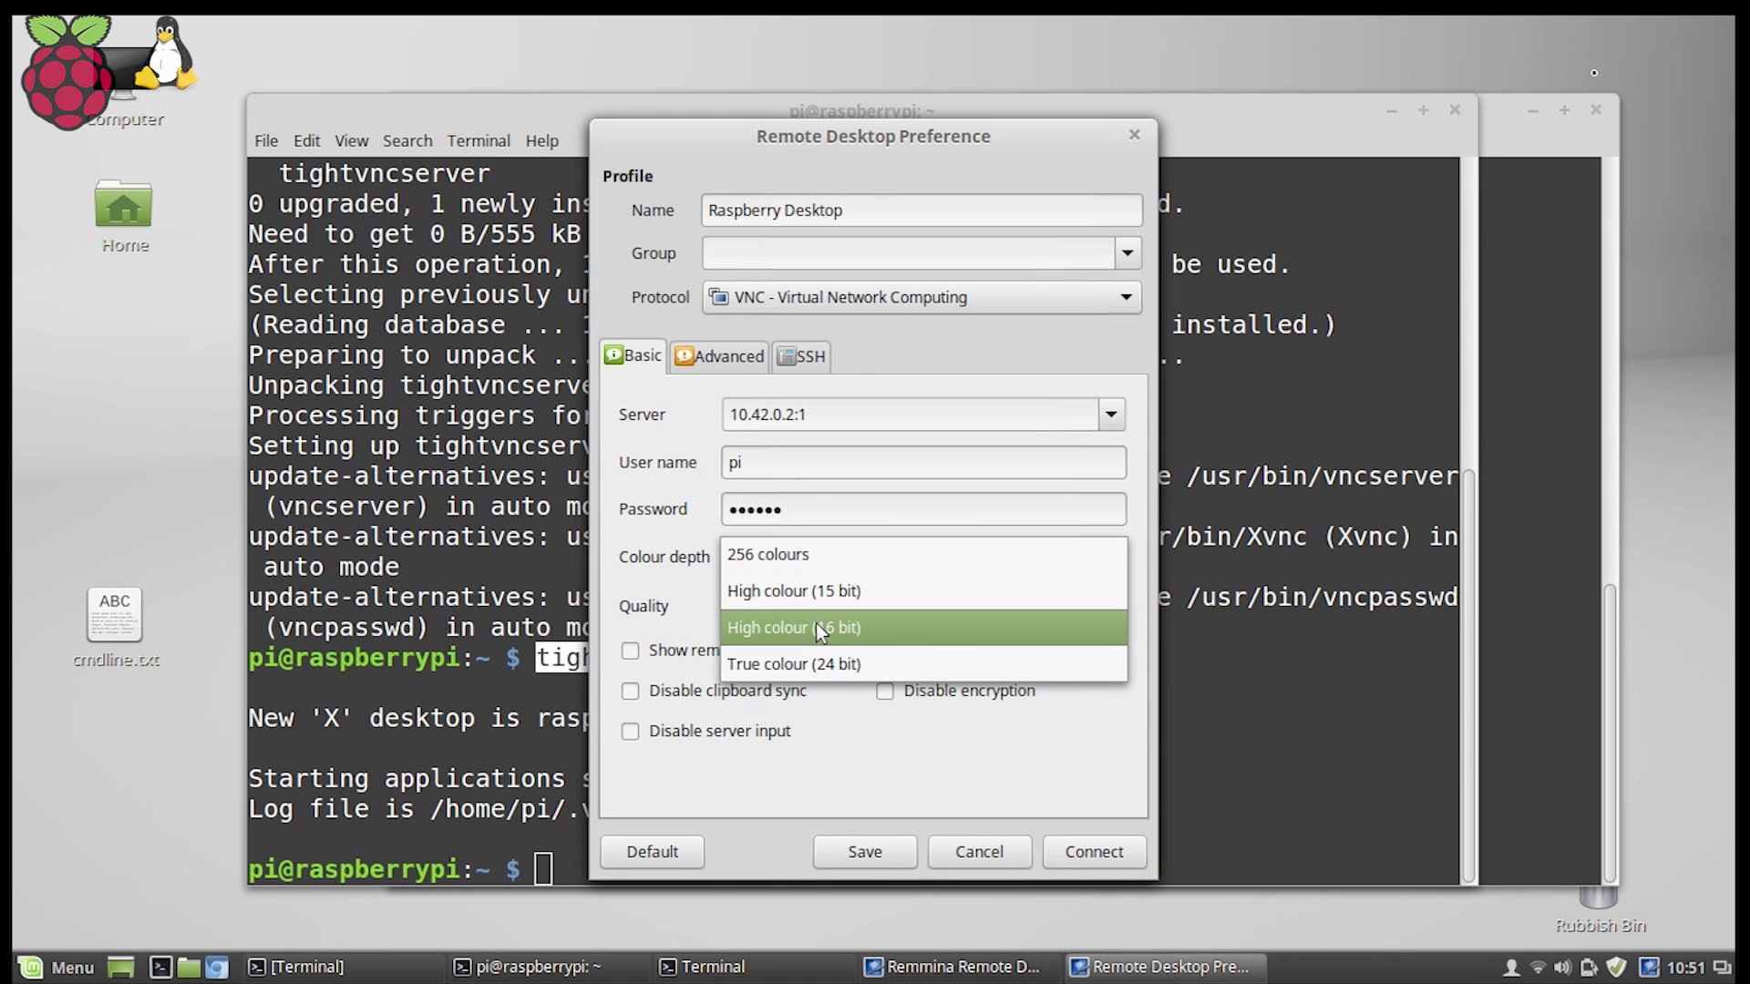
click(818, 660)
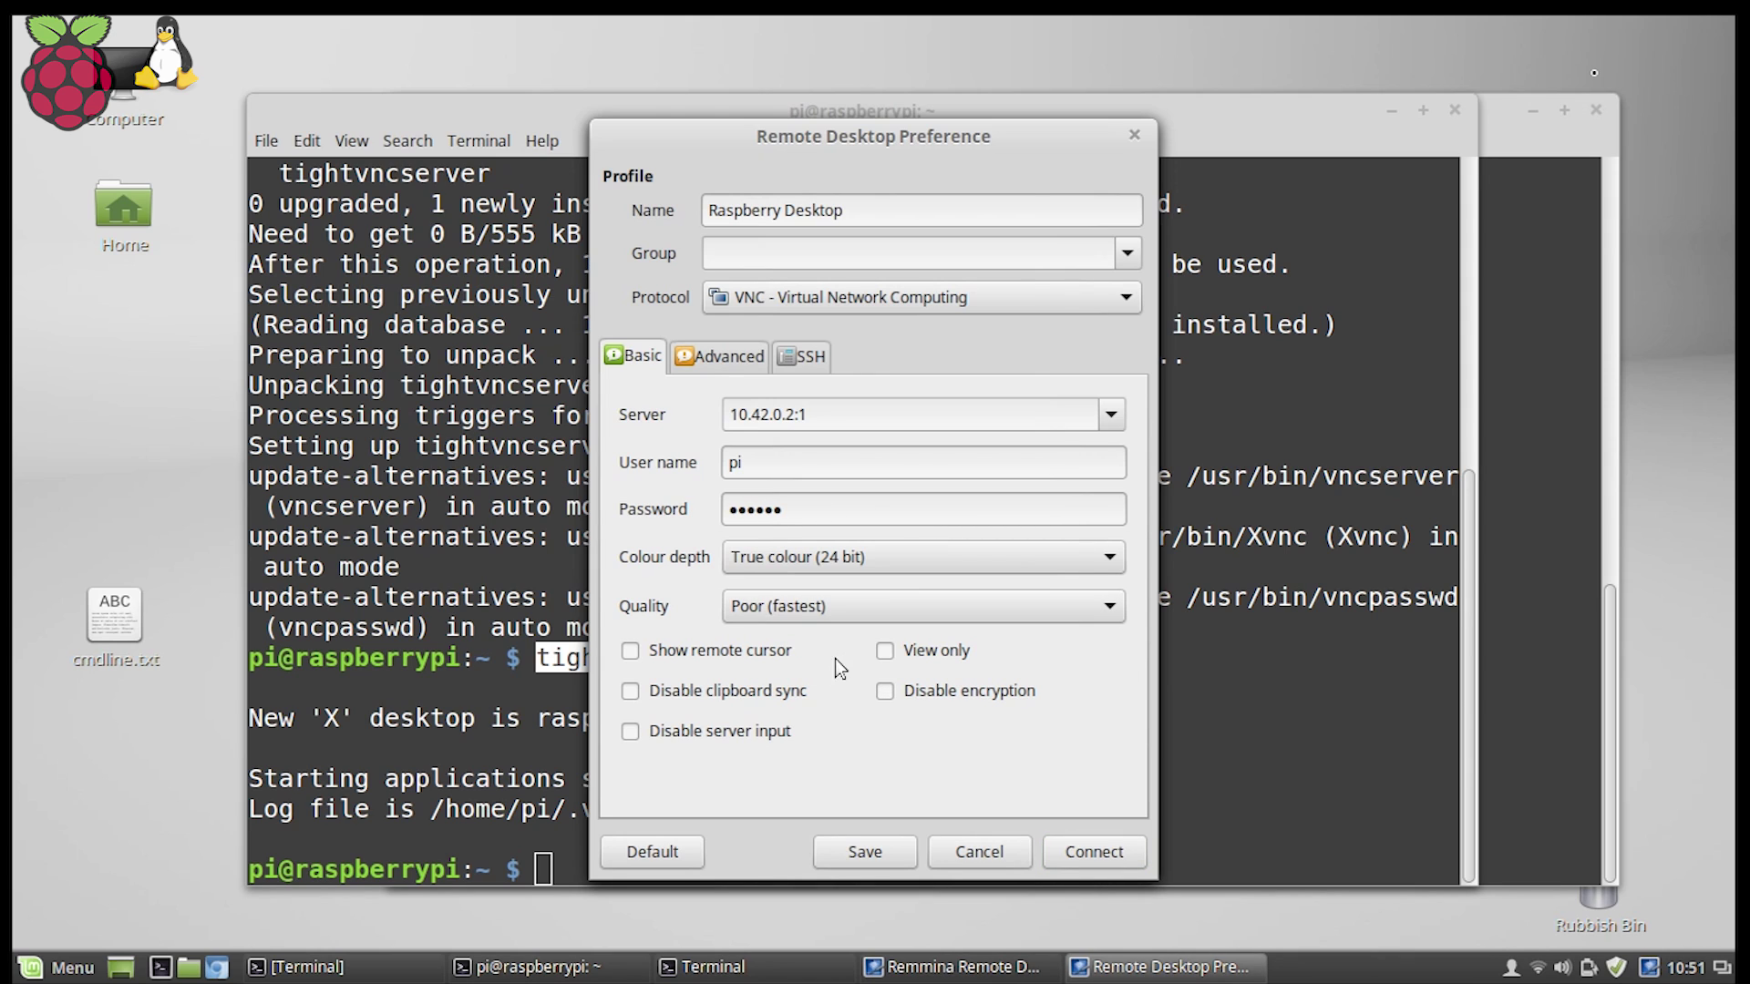
click(841, 605)
click(820, 711)
click(1105, 851)
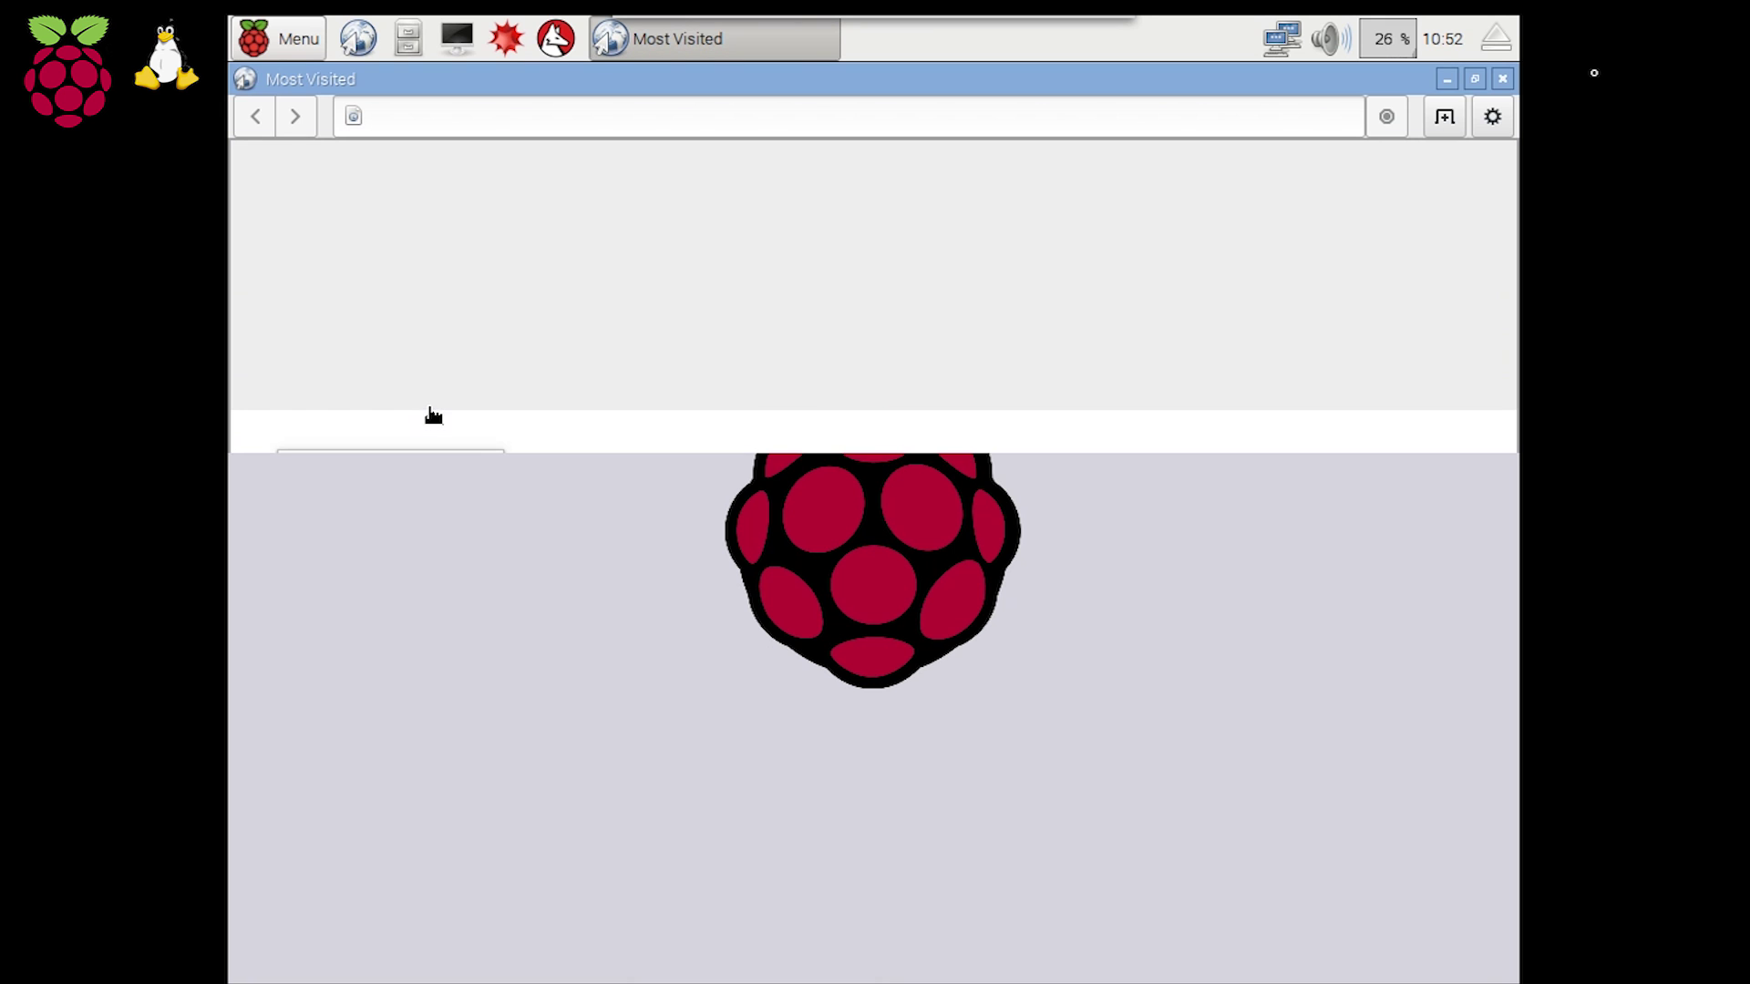
Open Google from the Most Visited thumbnails in the Pi's browser.
click(433, 414)
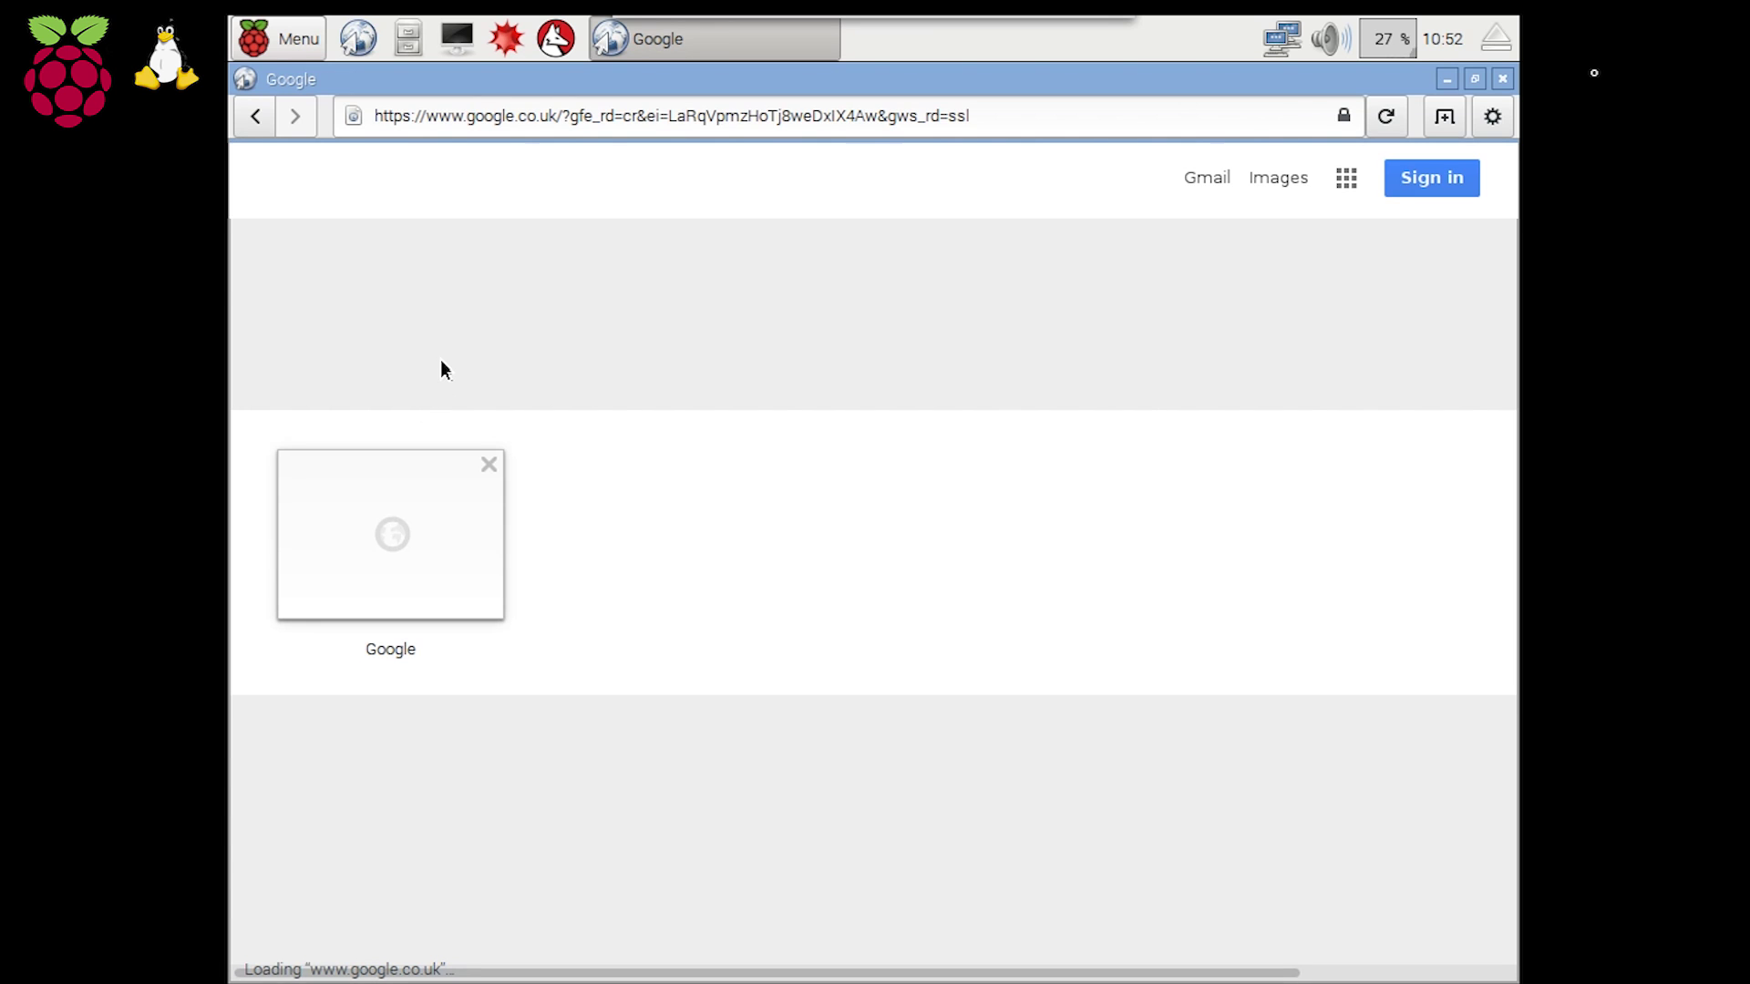